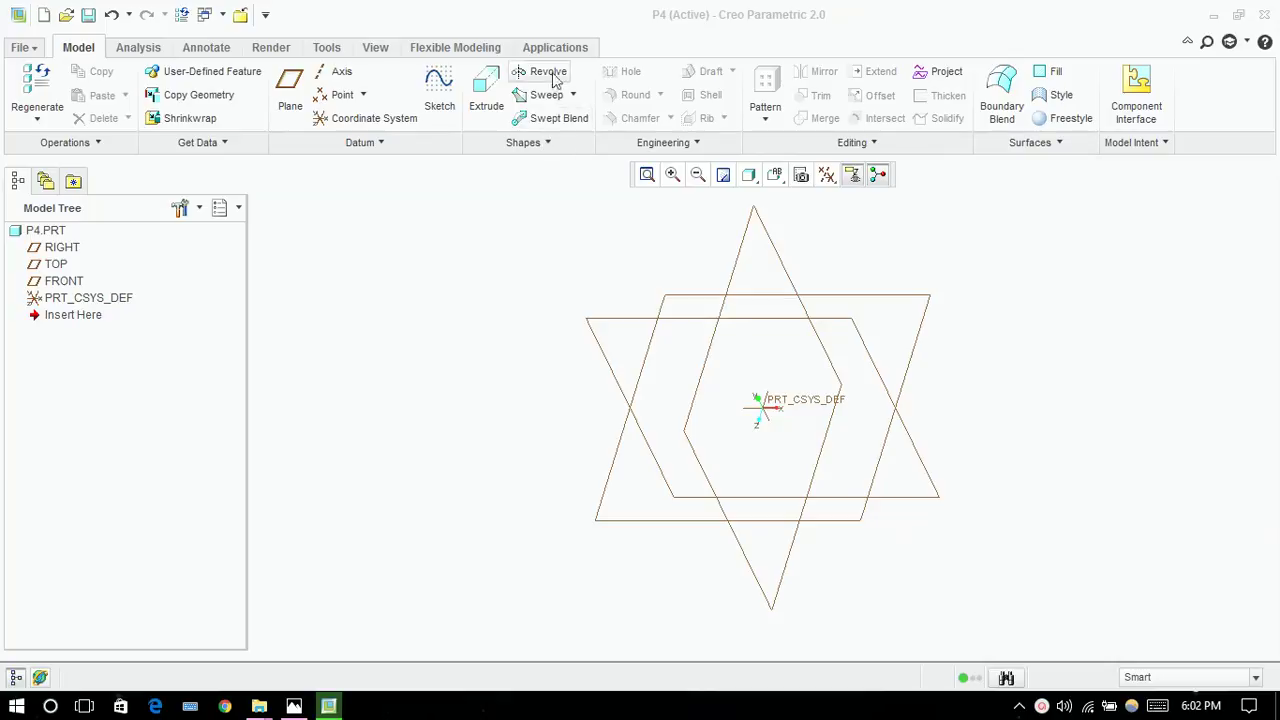
Step: Check the candlestick reference picture, then start a Revolve sketched on the FRONT plane
click(294, 706)
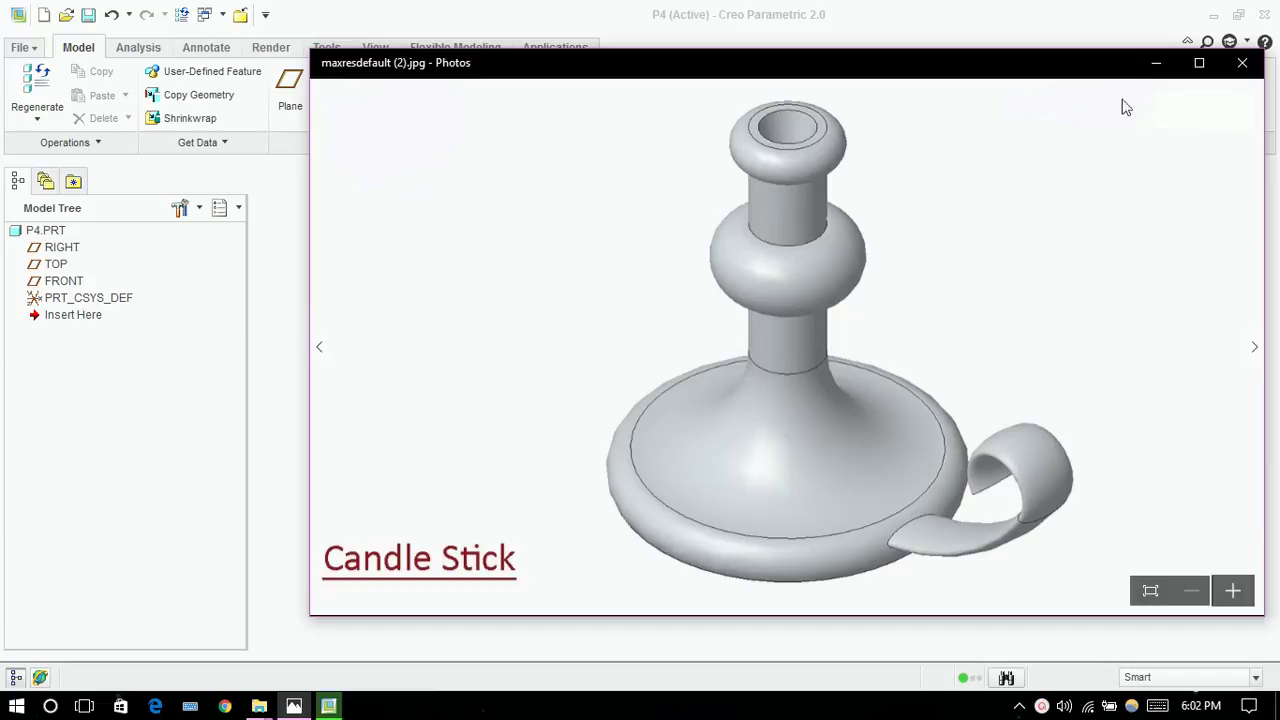
click(1157, 63)
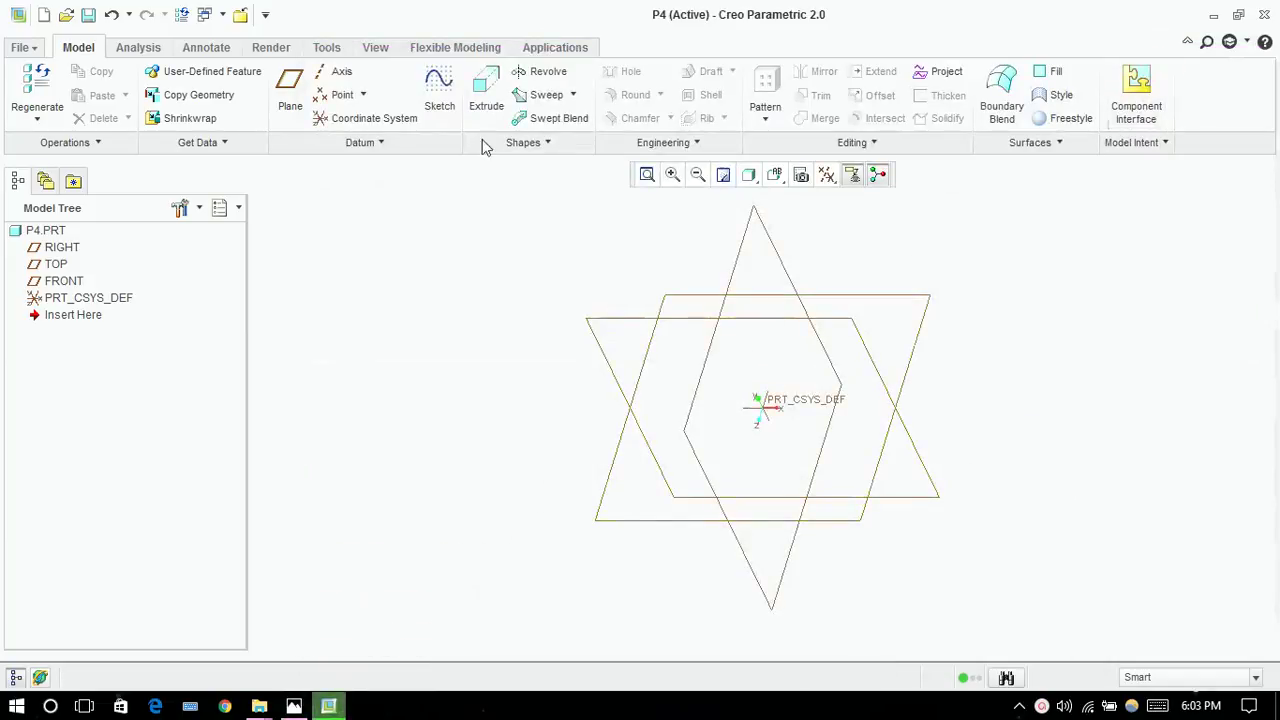
click(560, 77)
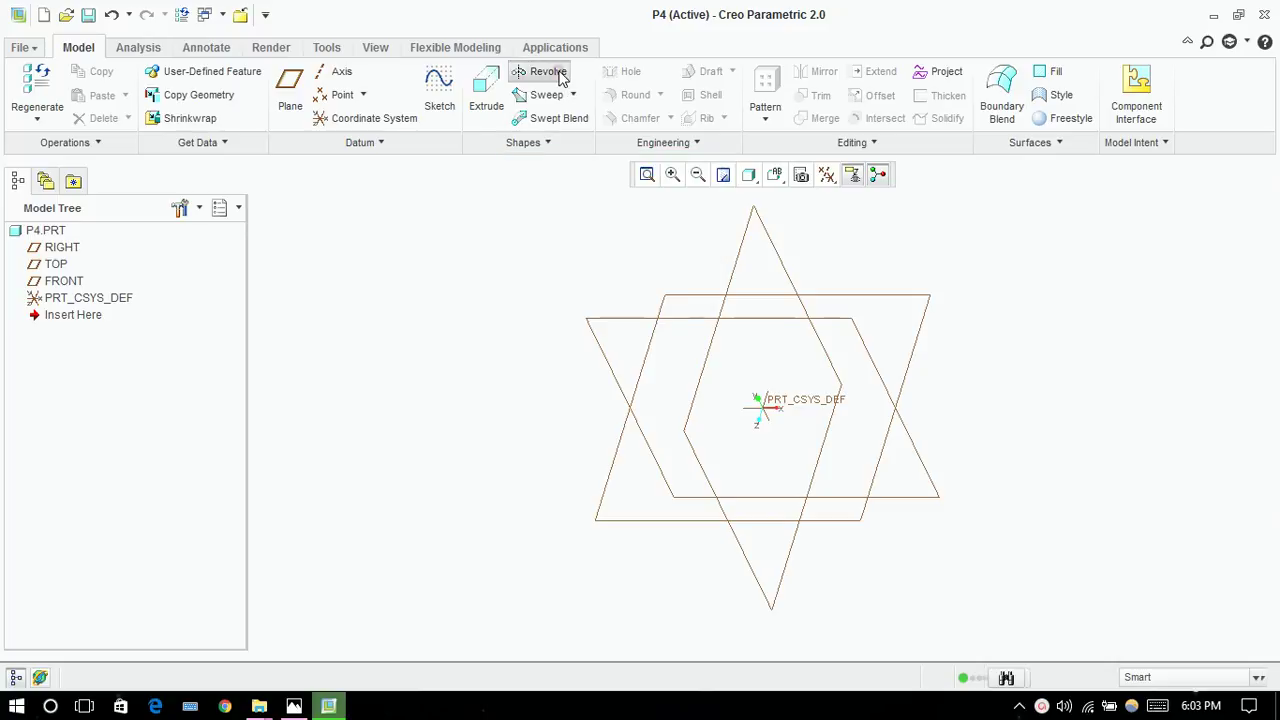
click(105, 144)
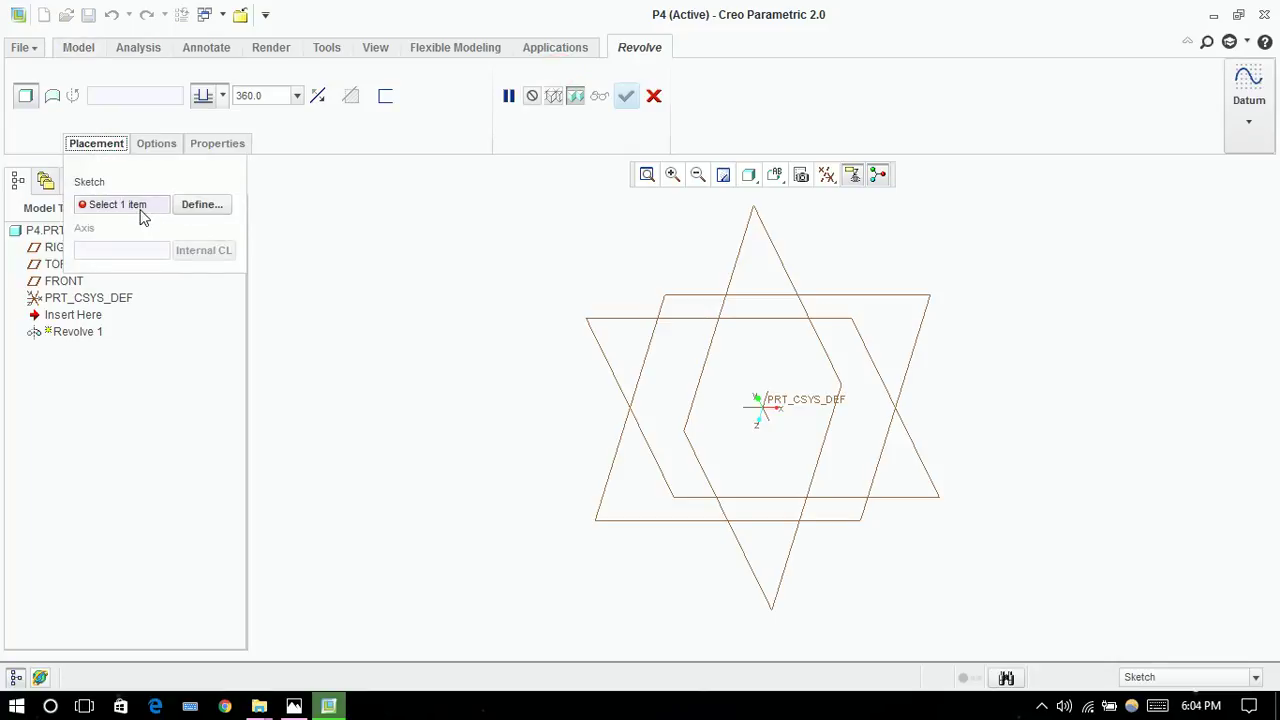
click(628, 318)
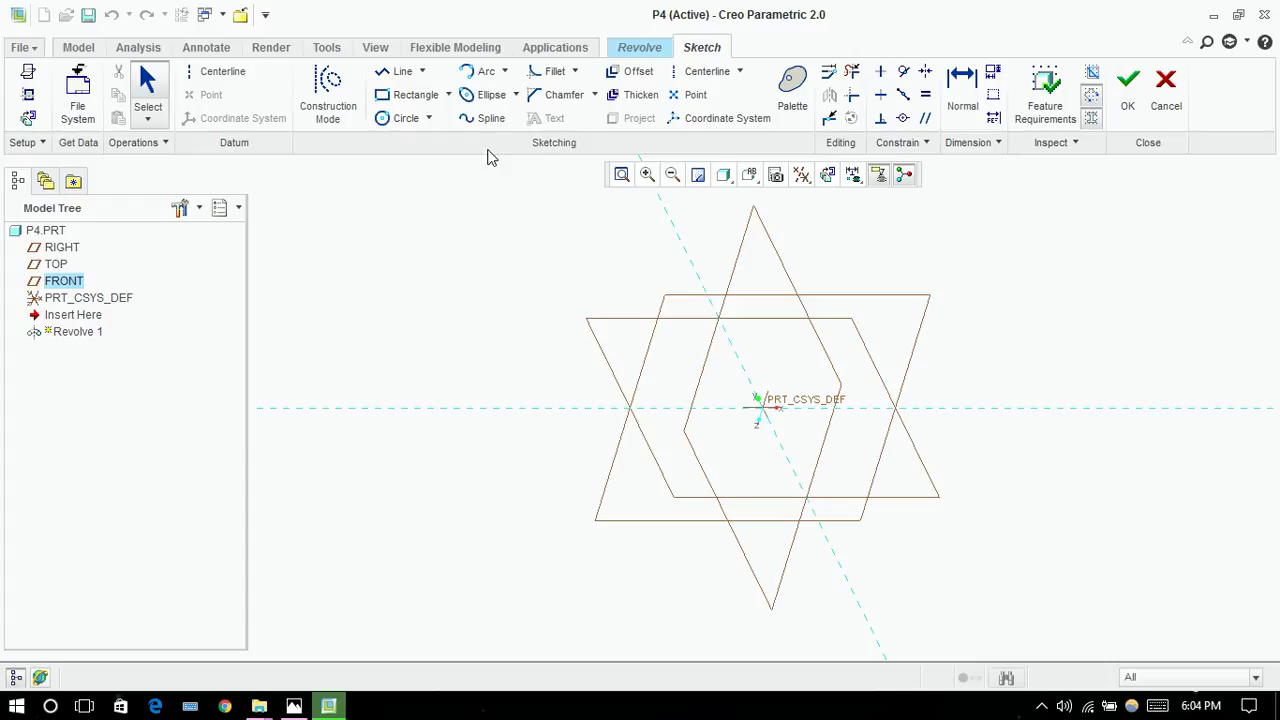
Step: Draw a small circle near the sketch top with a diameter of 30
click(836, 182)
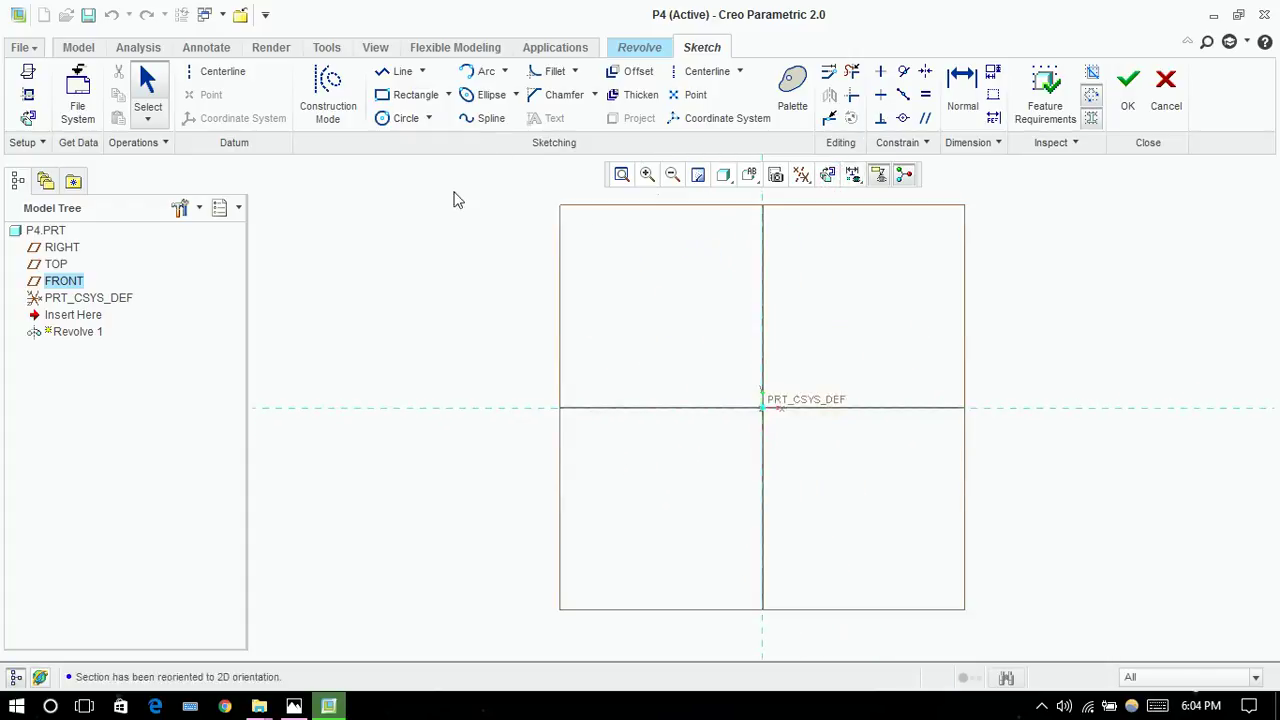
click(398, 118)
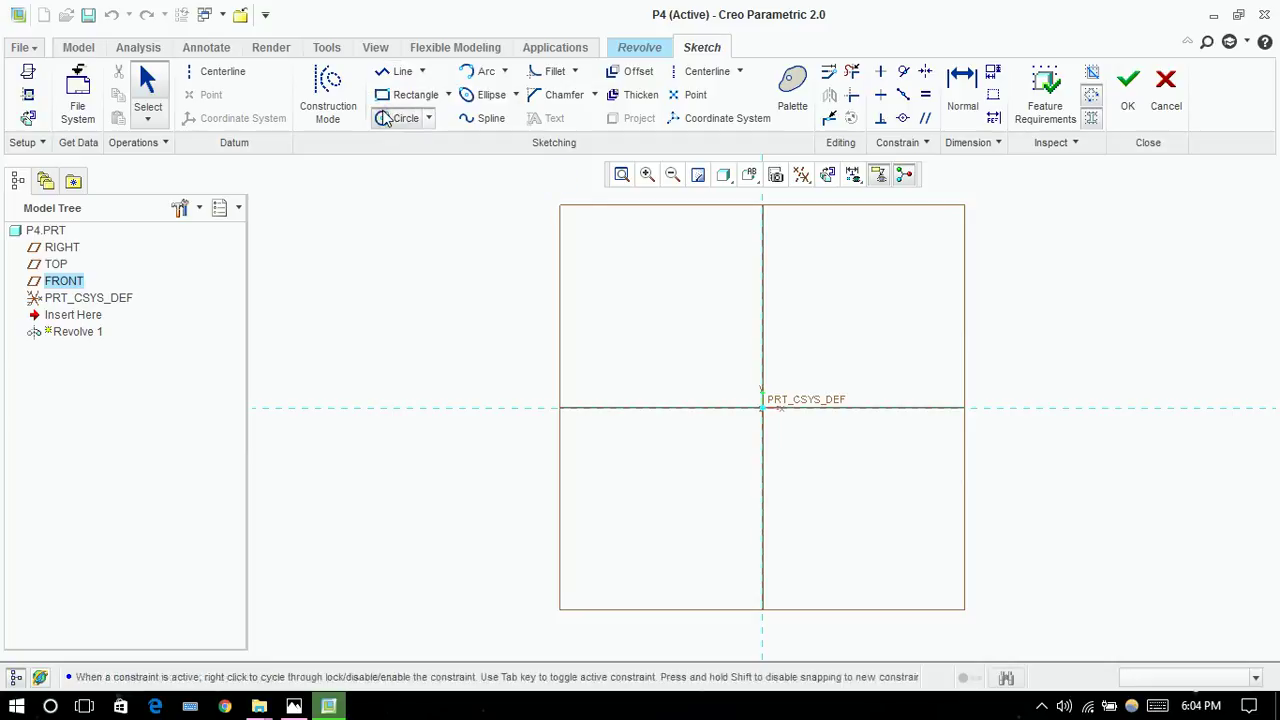
click(694, 237)
middle_click(682, 228)
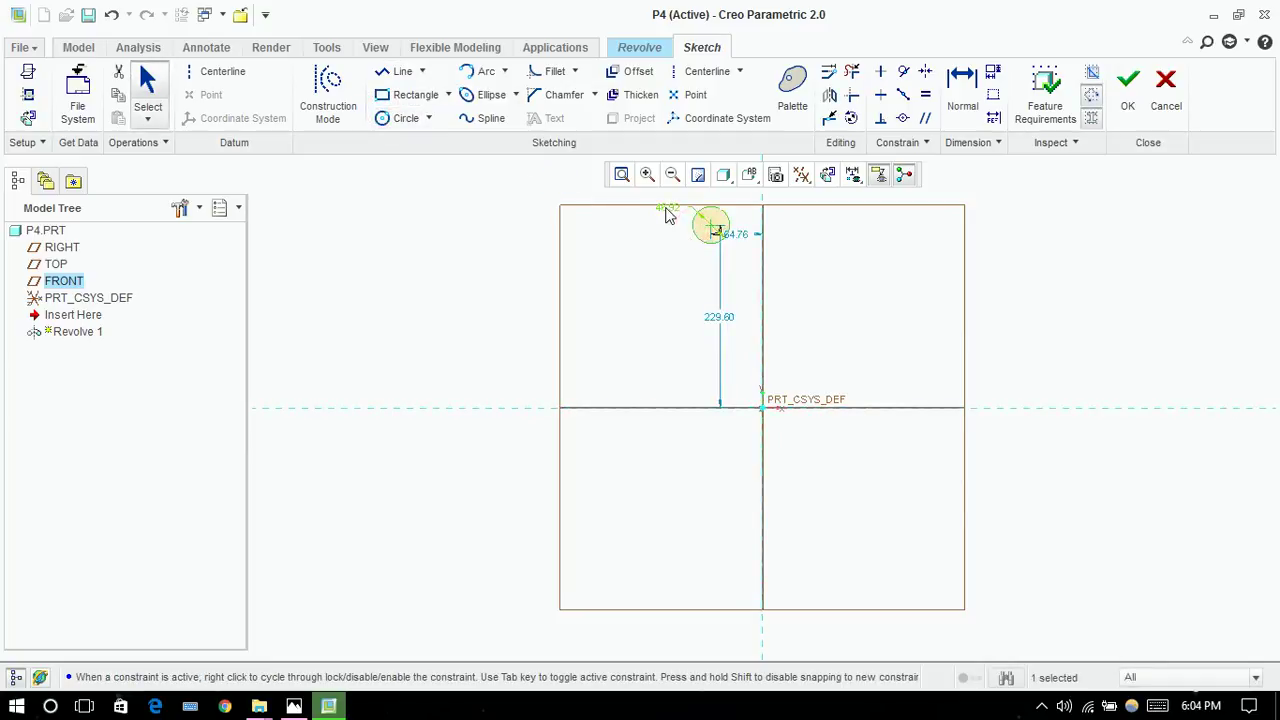
double_click(668, 213)
text(30)
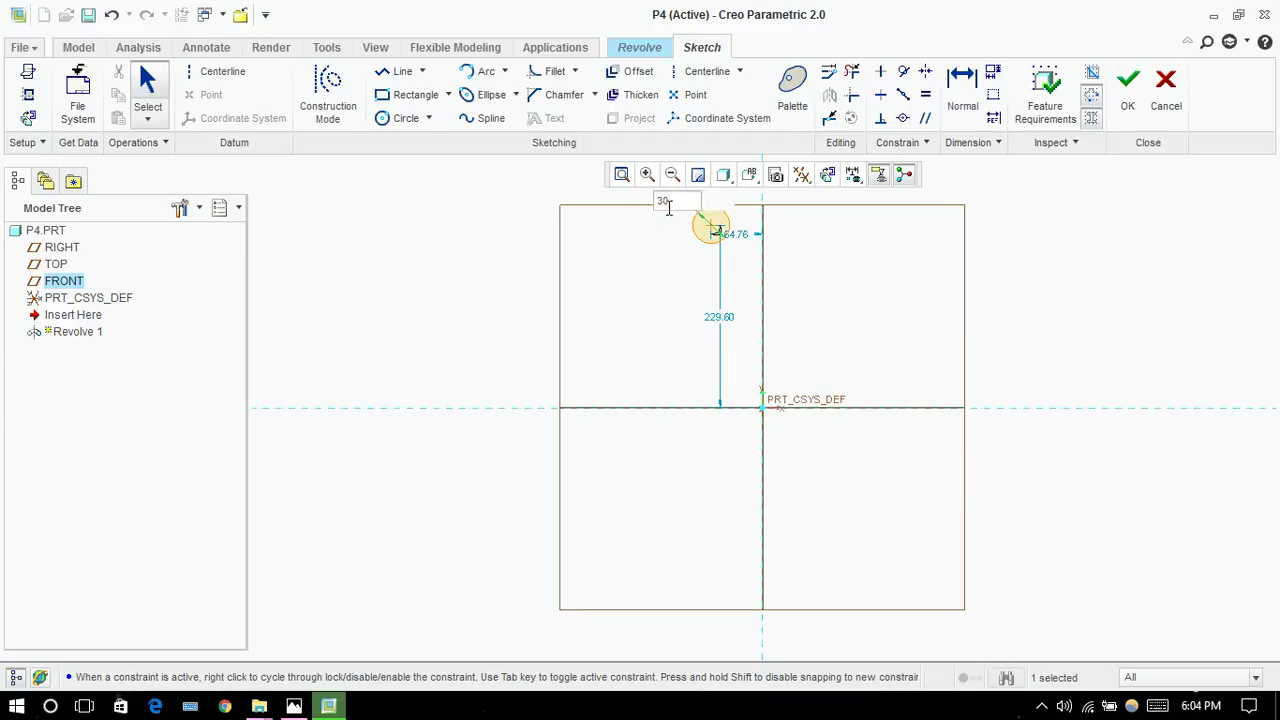
key(Return)
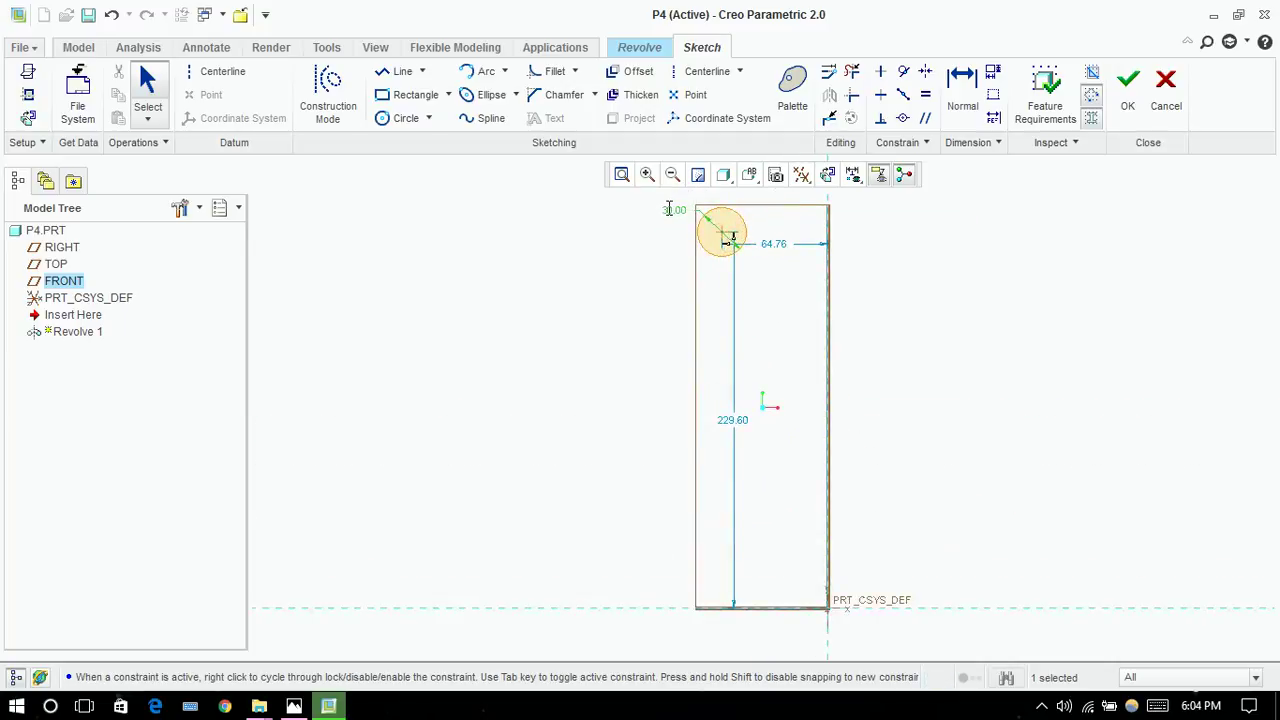
Step: Position the circle's centre 250 above the base and 60 from the axis
double_click(730, 424)
text(2)
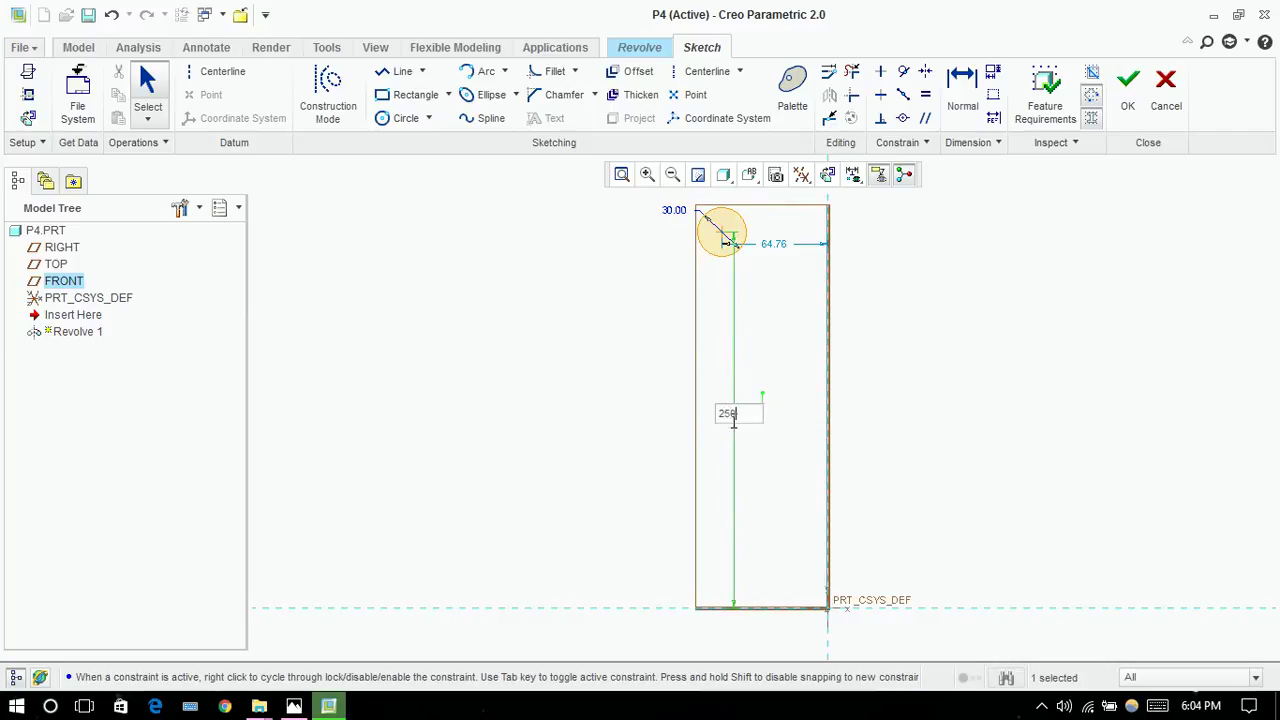
text(50)
key(Return)
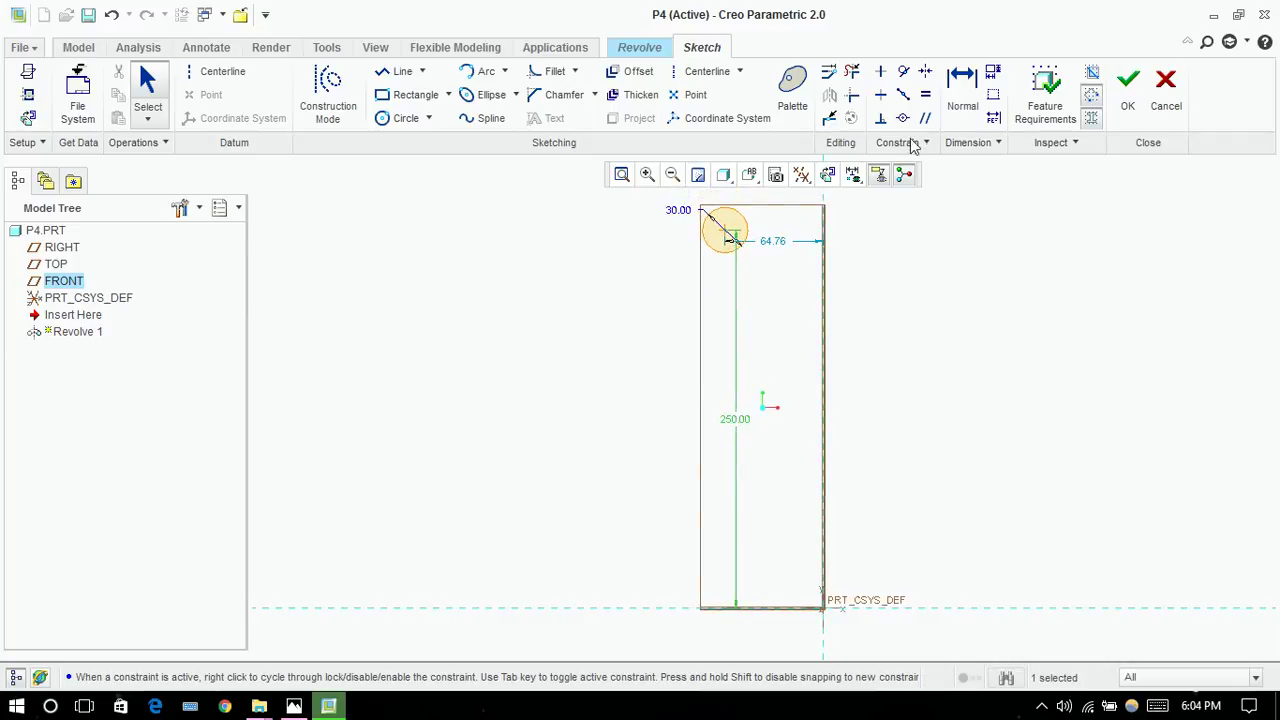
double_click(778, 243)
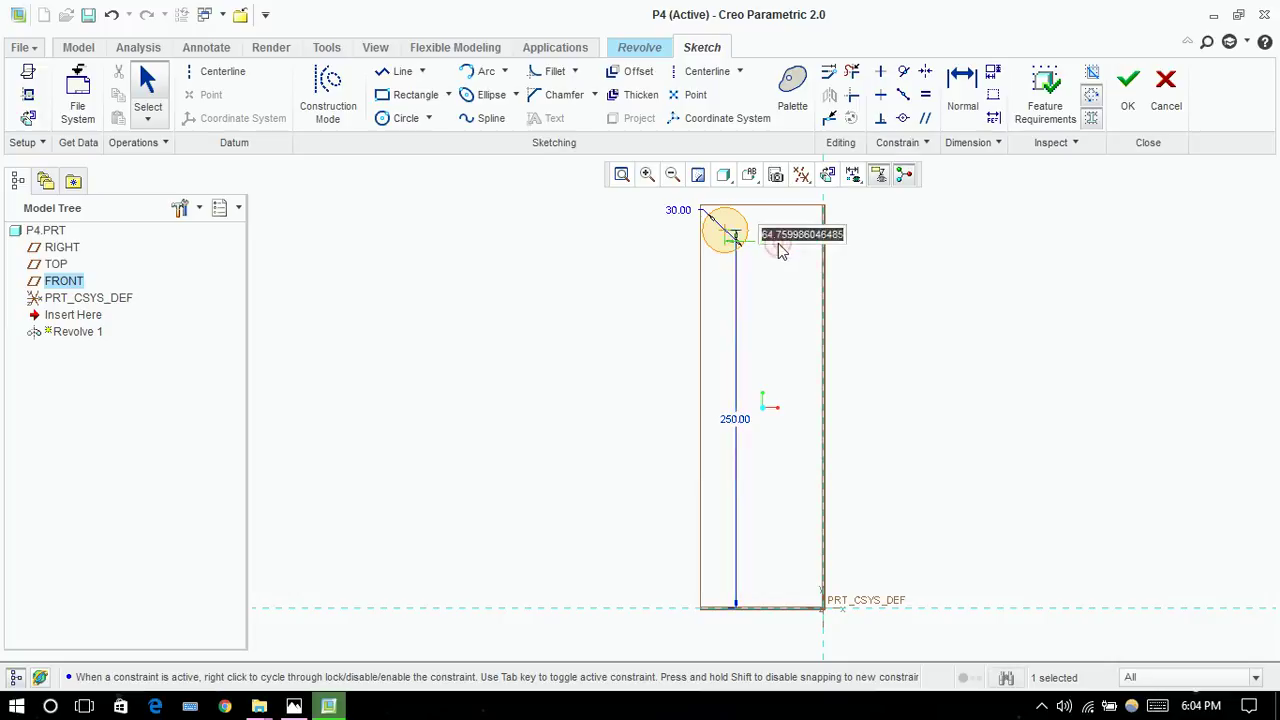
text(60)
key(Return)
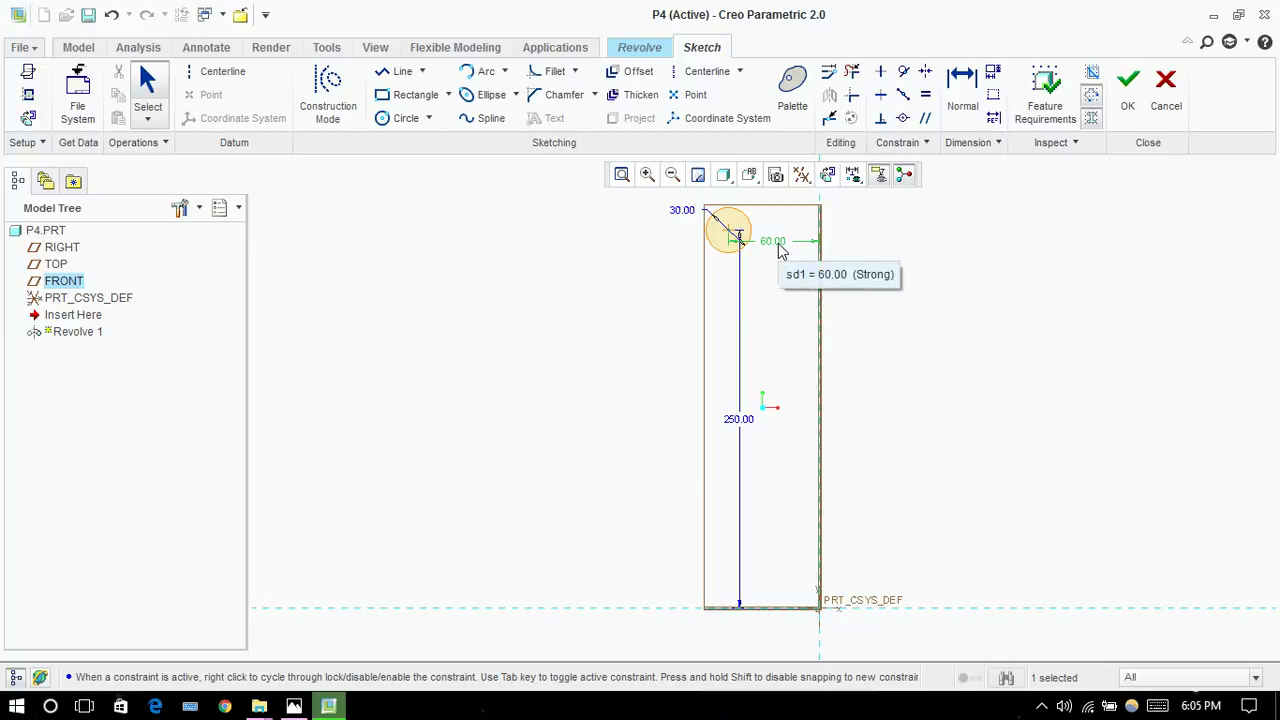
Step: Draw a second circle mid-sketch, set to diameter 60 with its centre 150 high
click(405, 118)
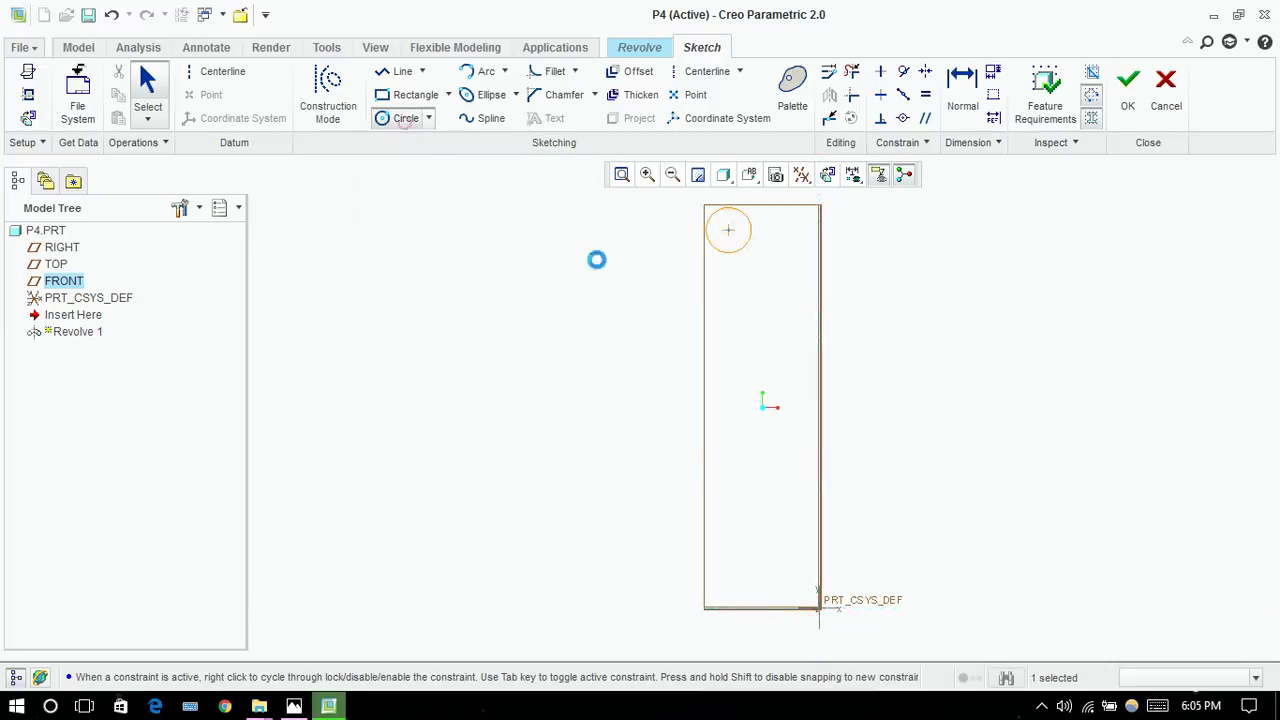
click(728, 370)
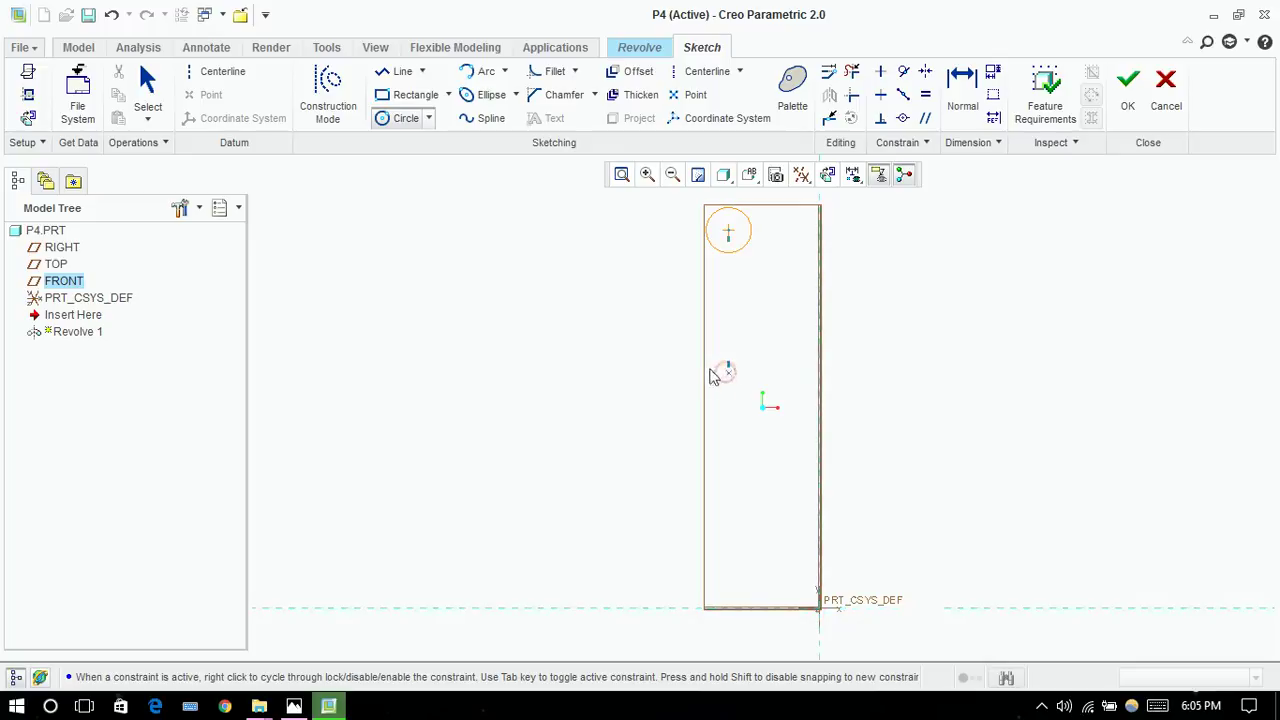
click(686, 372)
middle_click(652, 357)
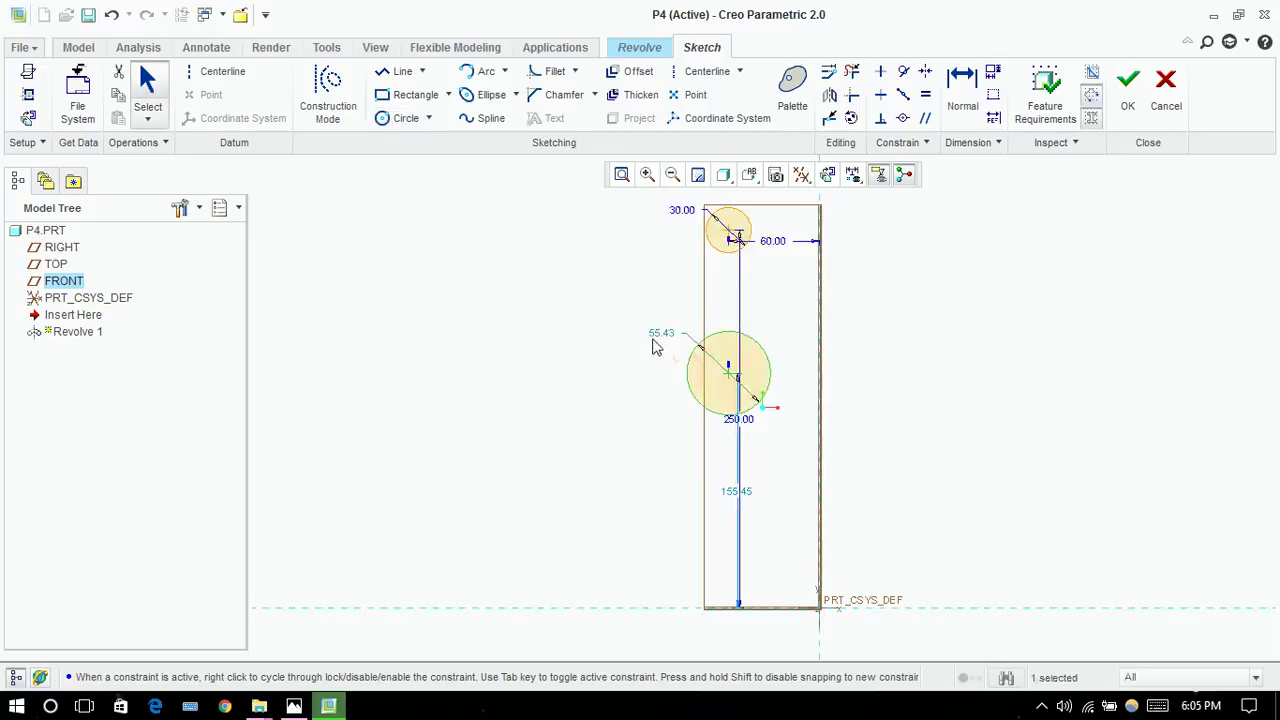
click(660, 336)
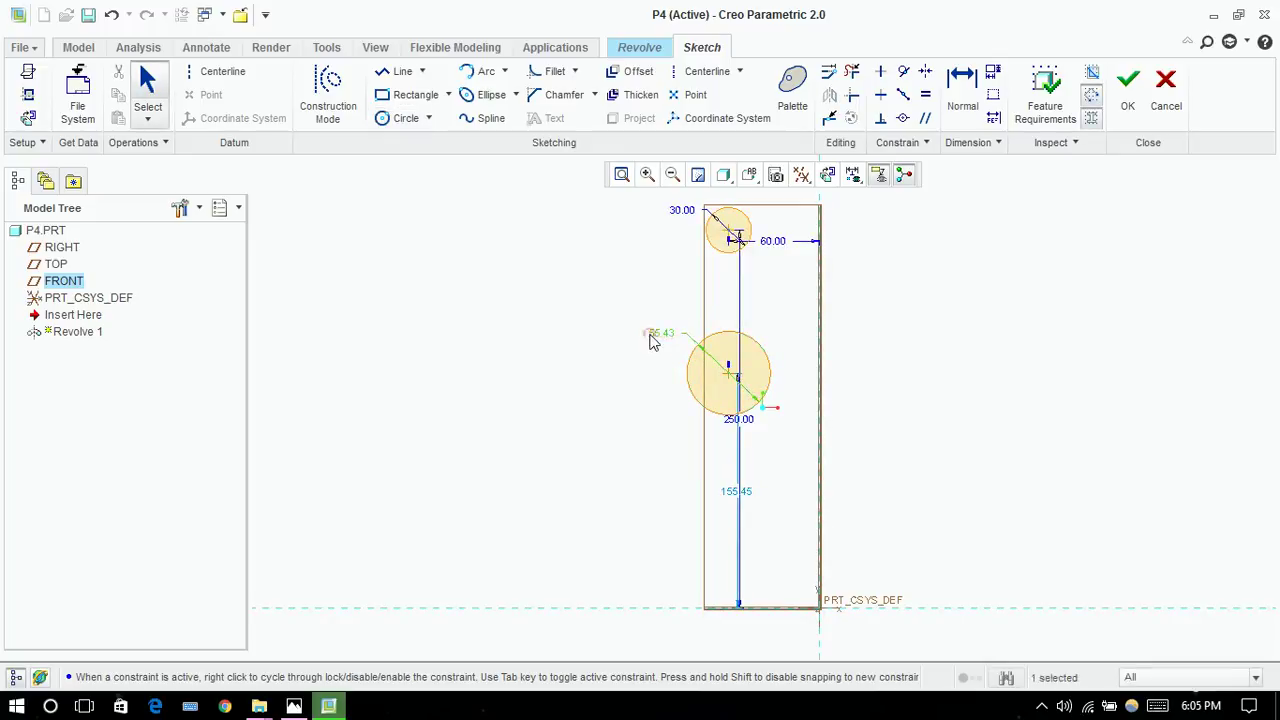
double_click(662, 334)
text(60)
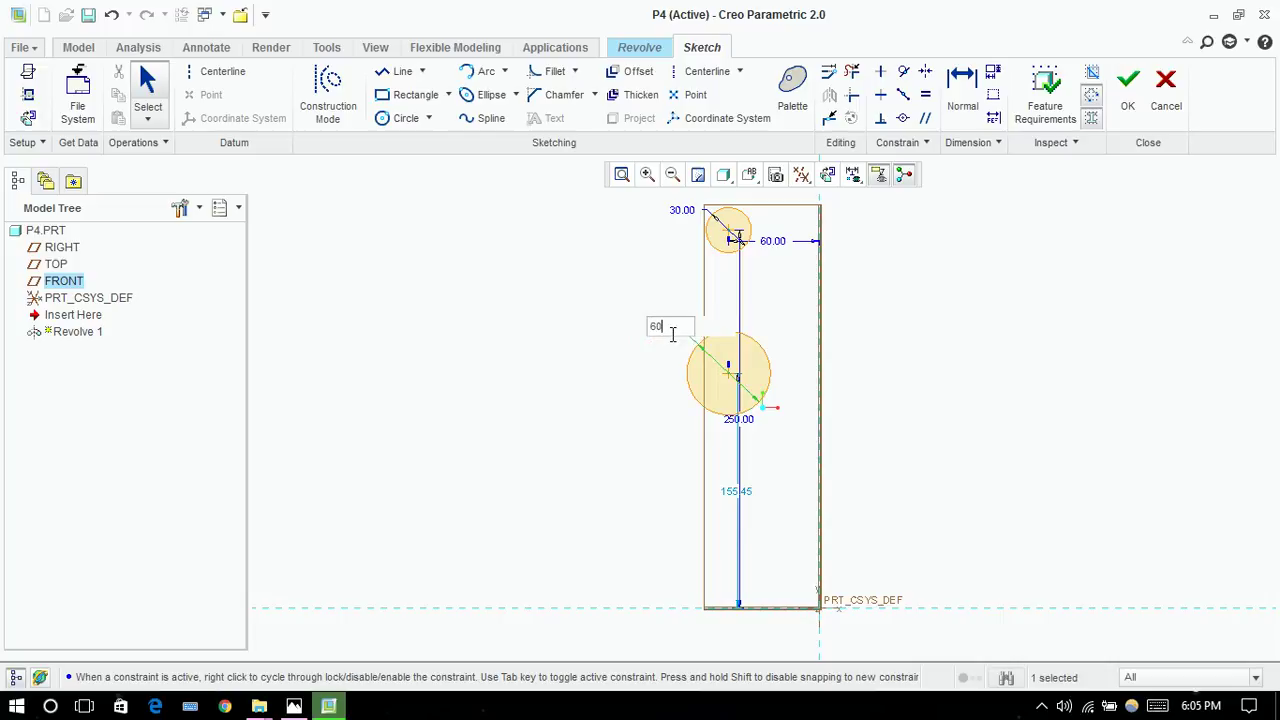
key(Return)
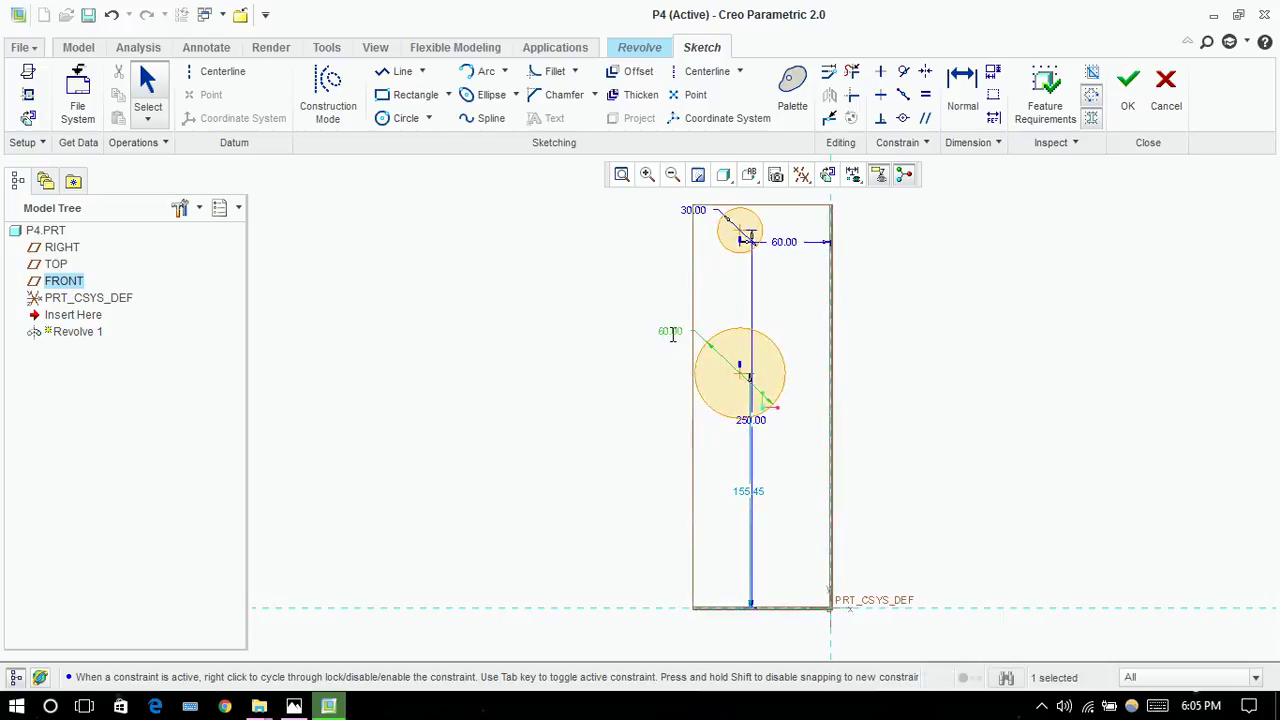
double_click(746, 492)
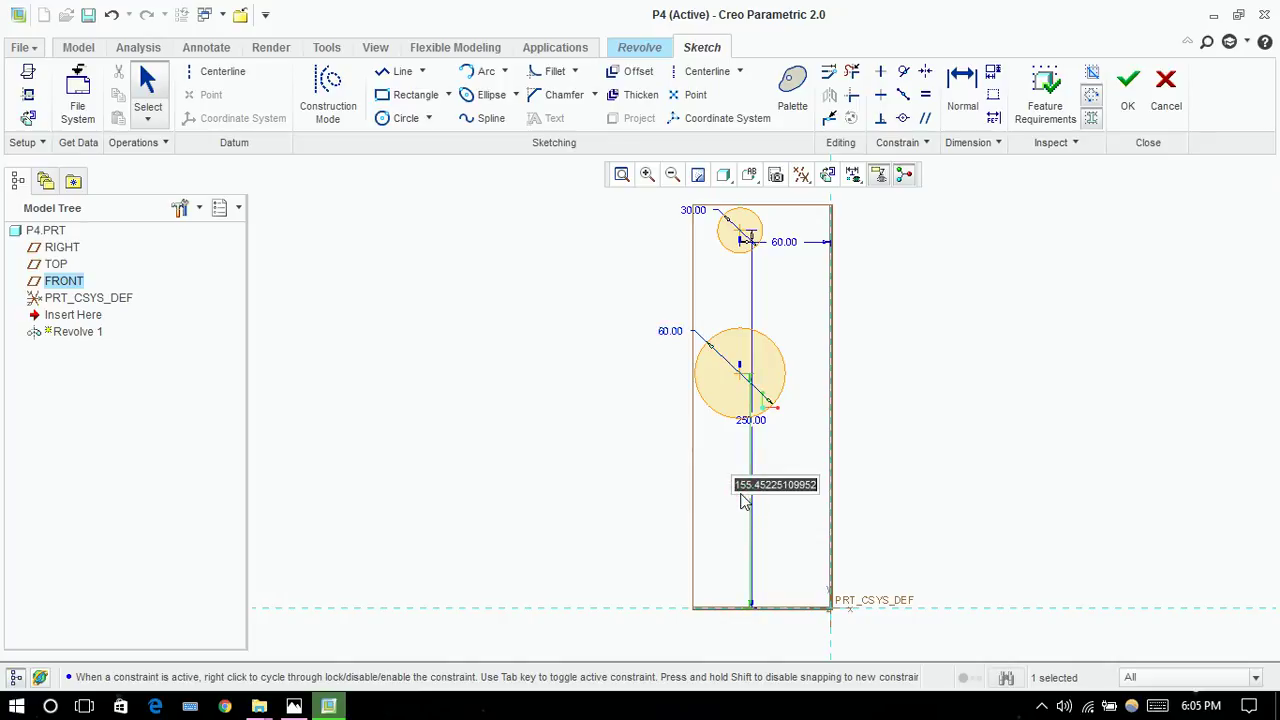
text(150)
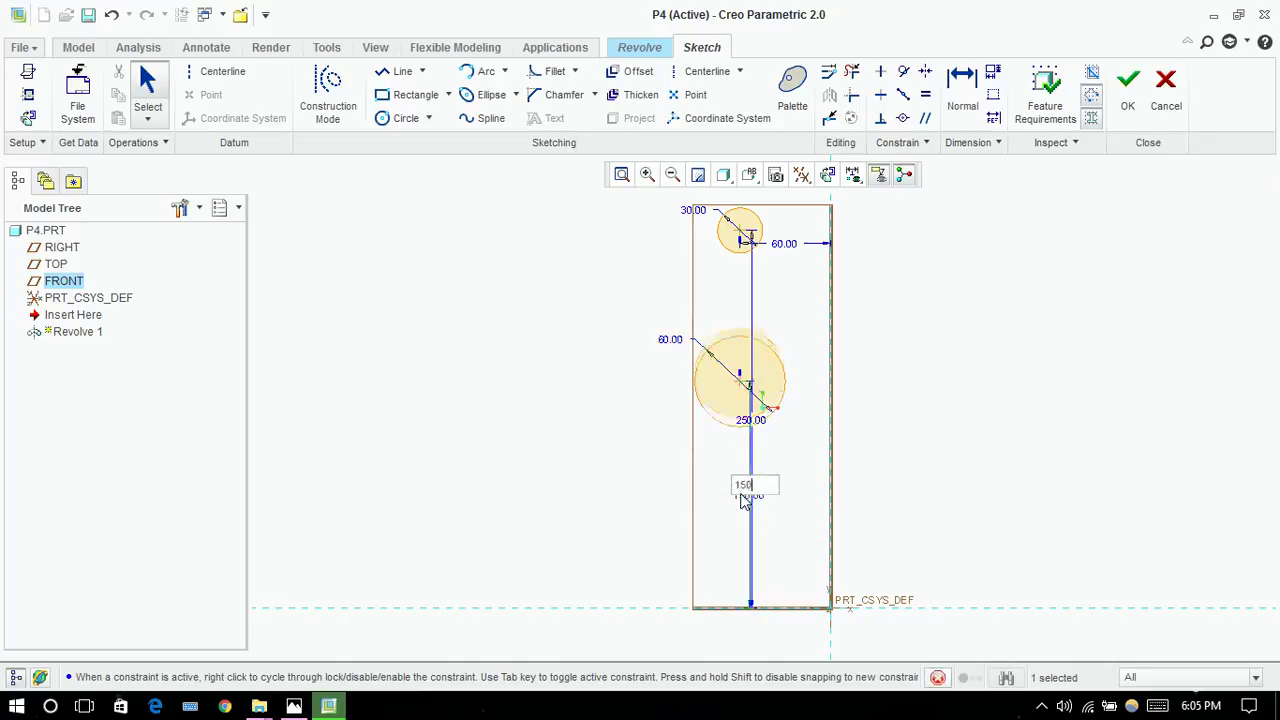
key(Return)
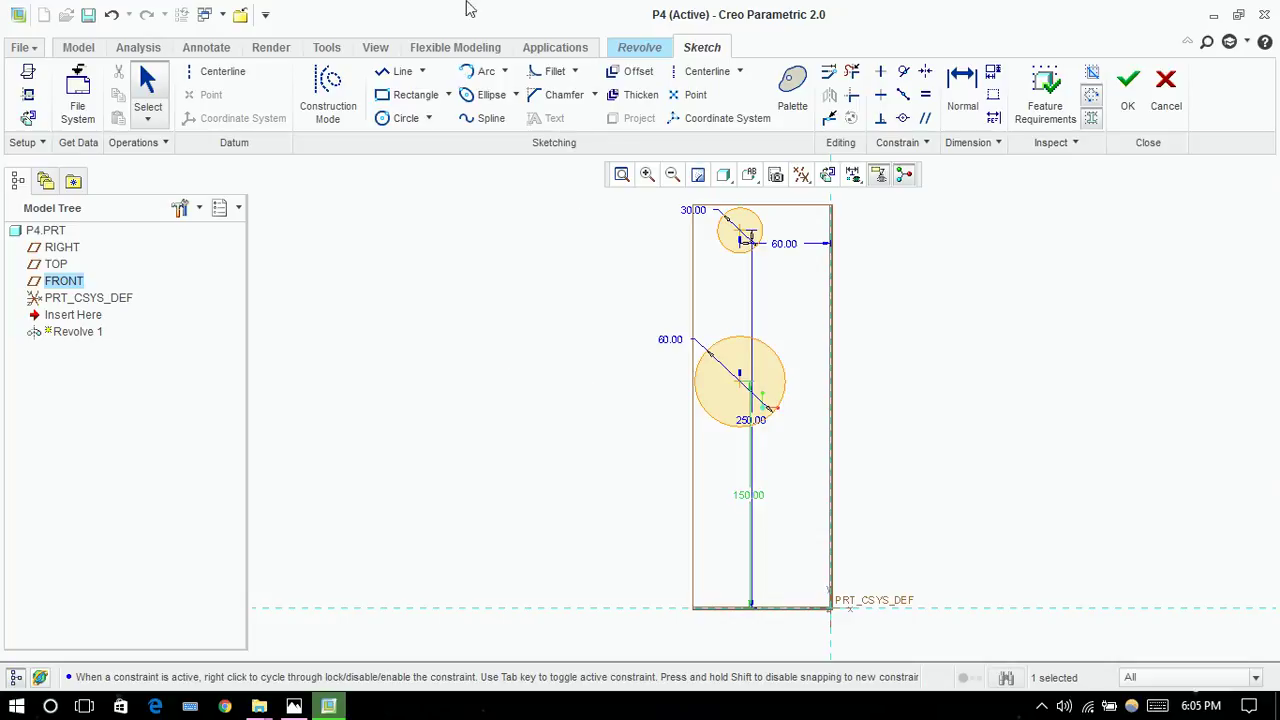
Step: Draw a rectangular strip running from the top edge to the bottom edge
click(410, 94)
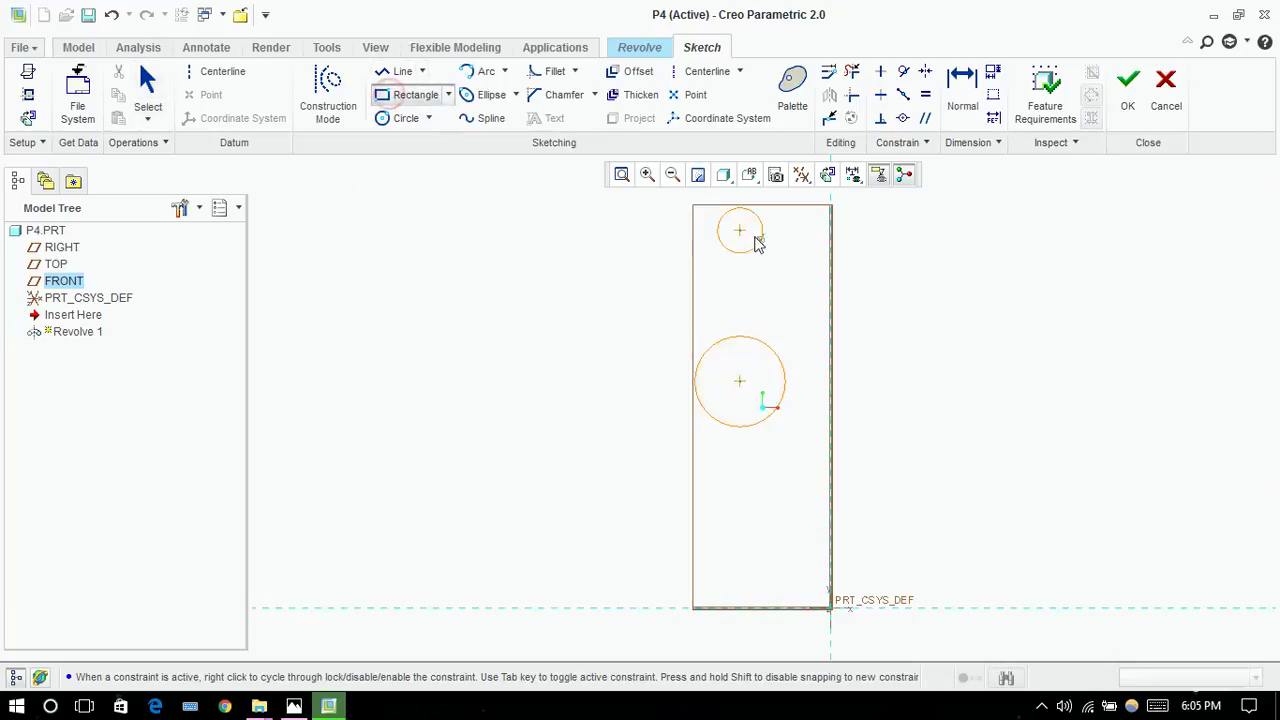
click(740, 207)
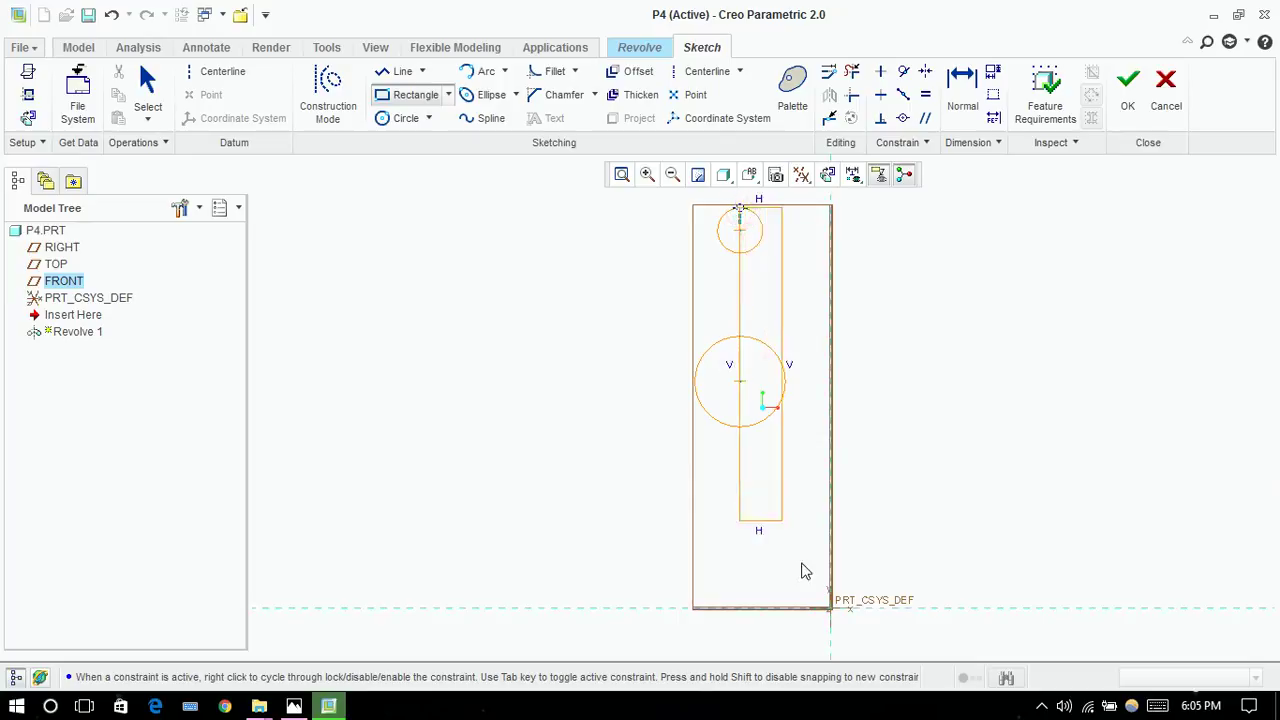
click(763, 607)
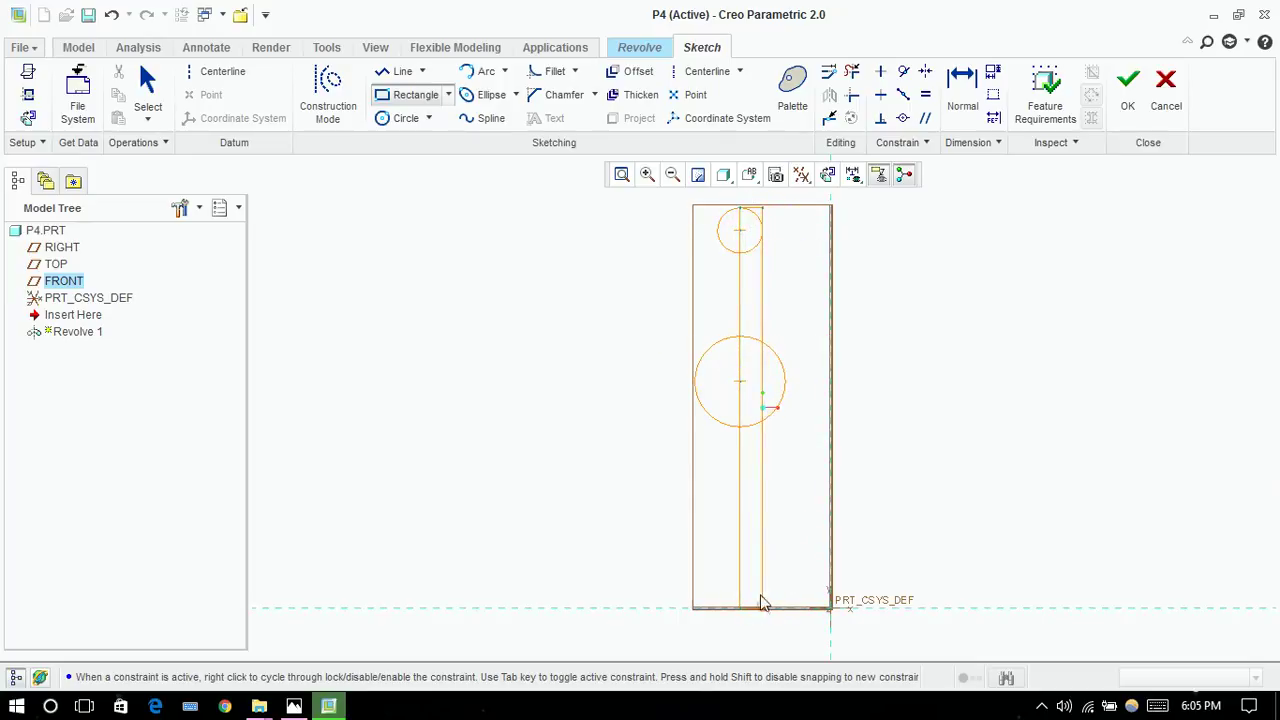
middle_click(649, 537)
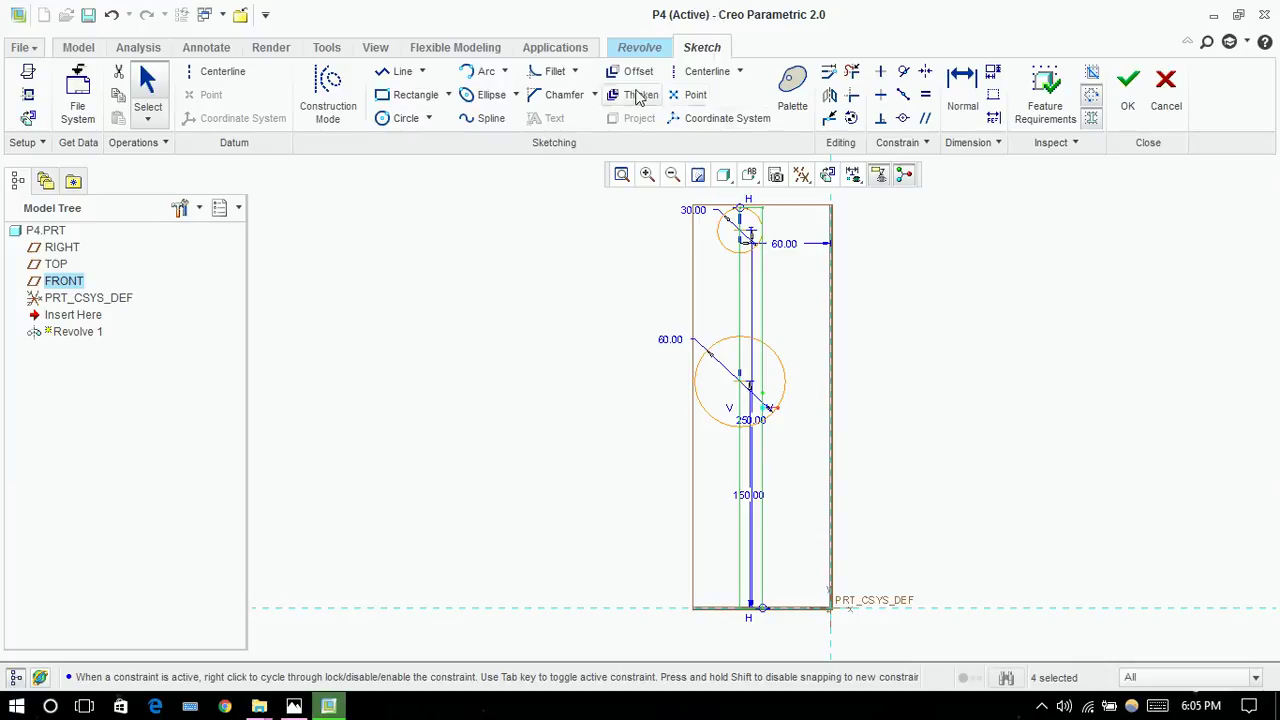
Step: Trim the overlapping lines and circle arcs into half-round bulges on the strip
click(851, 71)
click(749, 220)
click(755, 250)
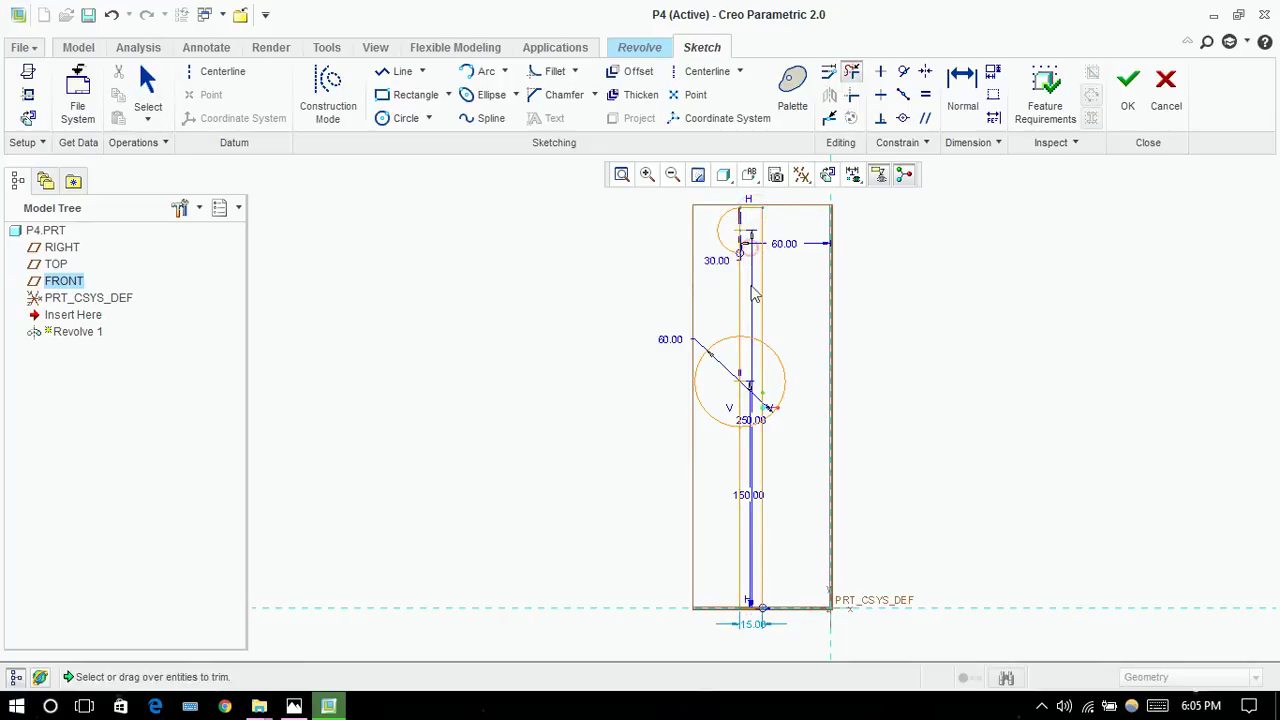
click(755, 341)
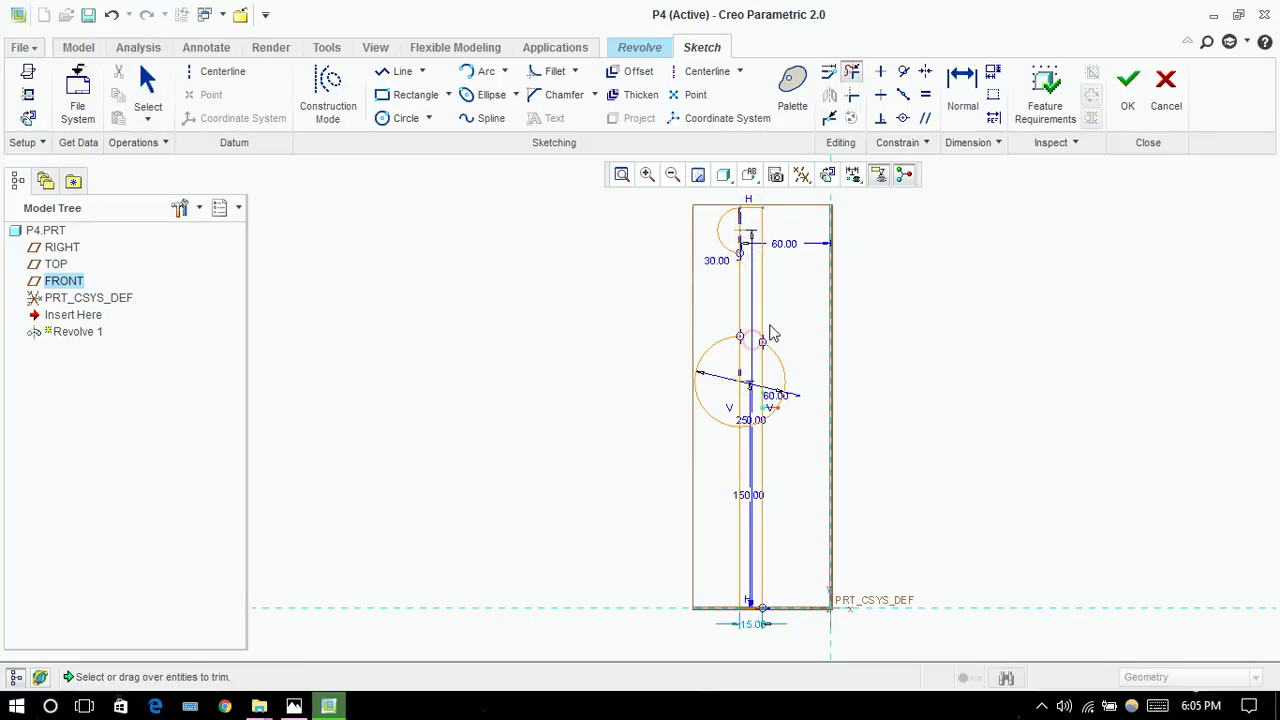
click(785, 383)
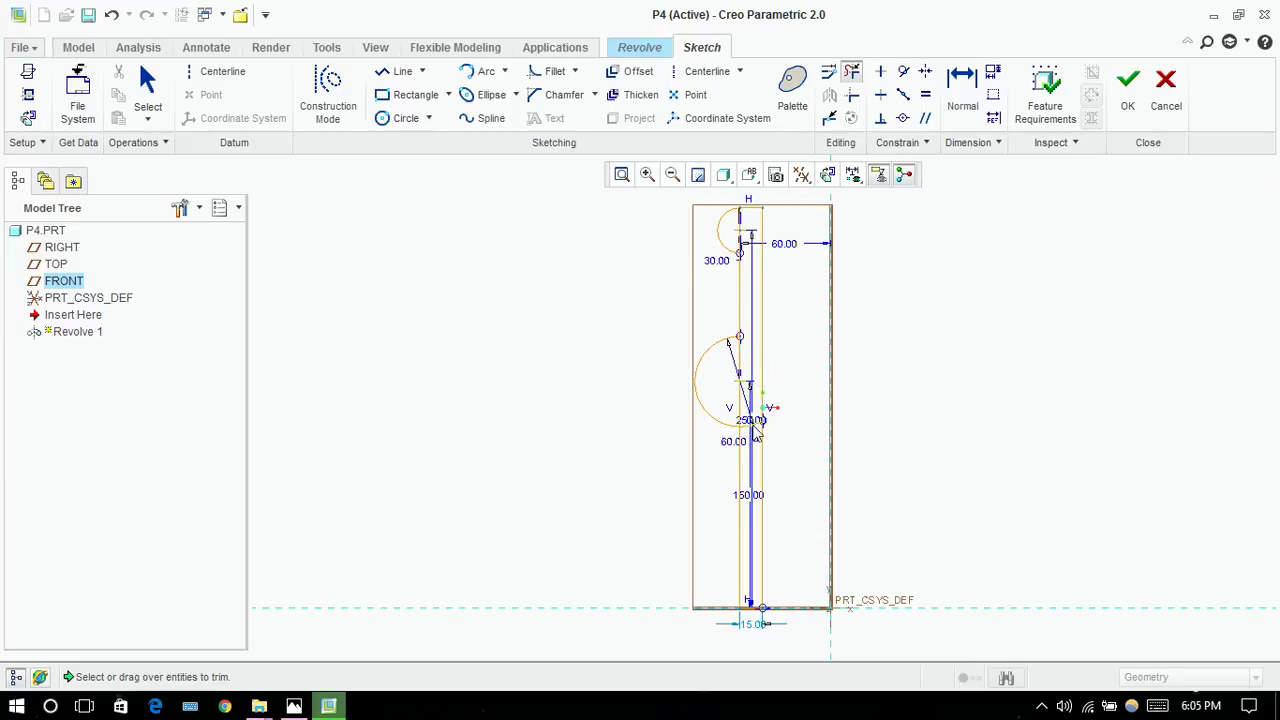
click(749, 410)
drag(740, 410, 752, 400)
click(744, 240)
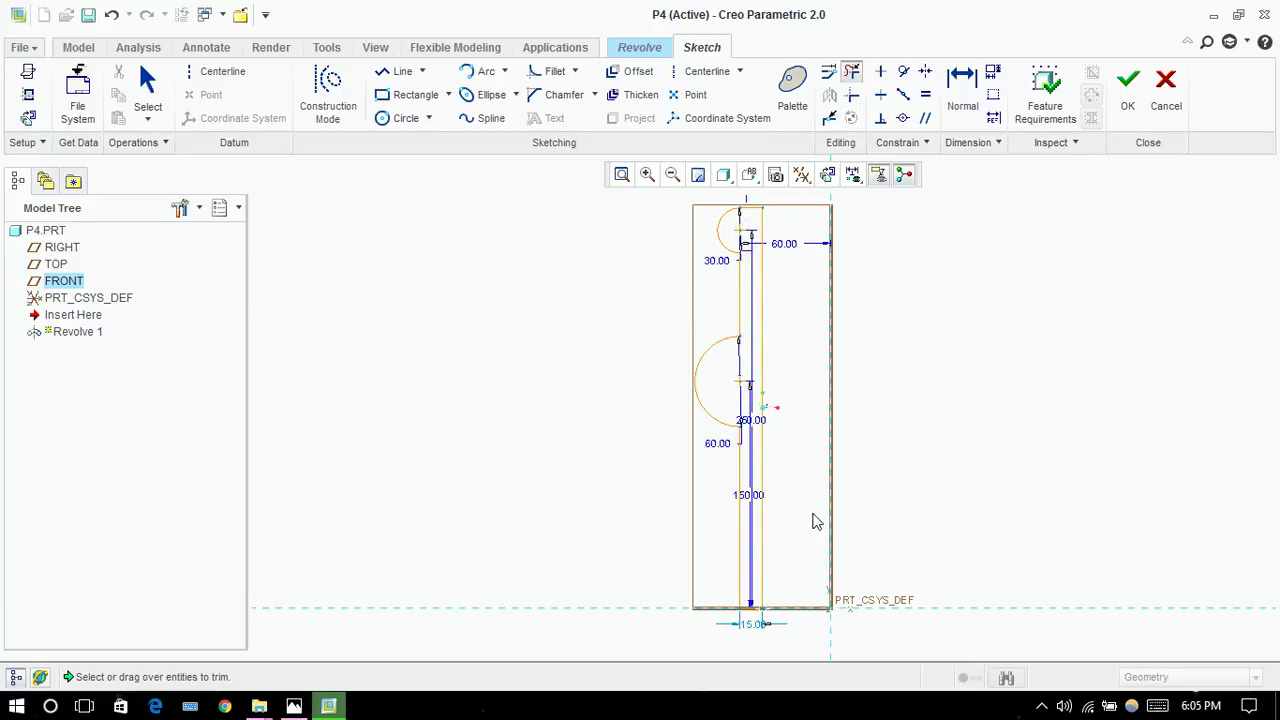
click(428, 340)
click(410, 94)
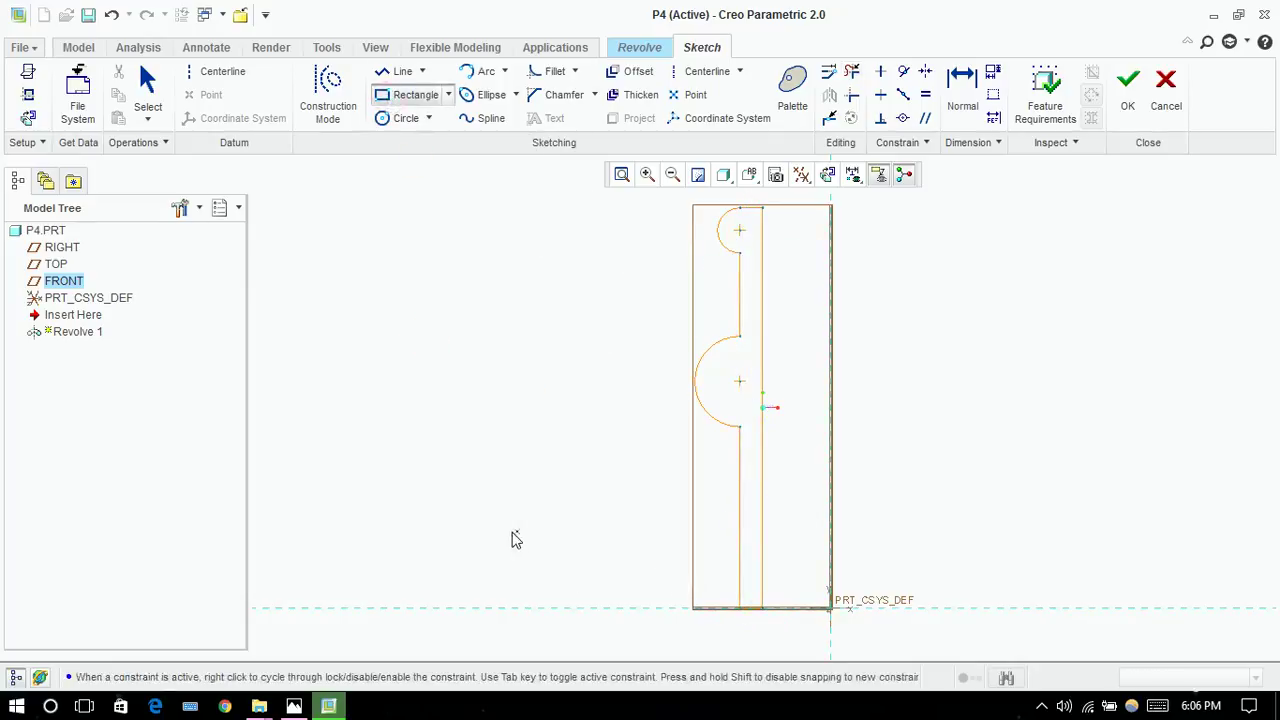
Step: Draw the base rectangle left of the stem, dimensioned 150 wide and 30 high
click(581, 565)
click(745, 612)
middle_click(540, 529)
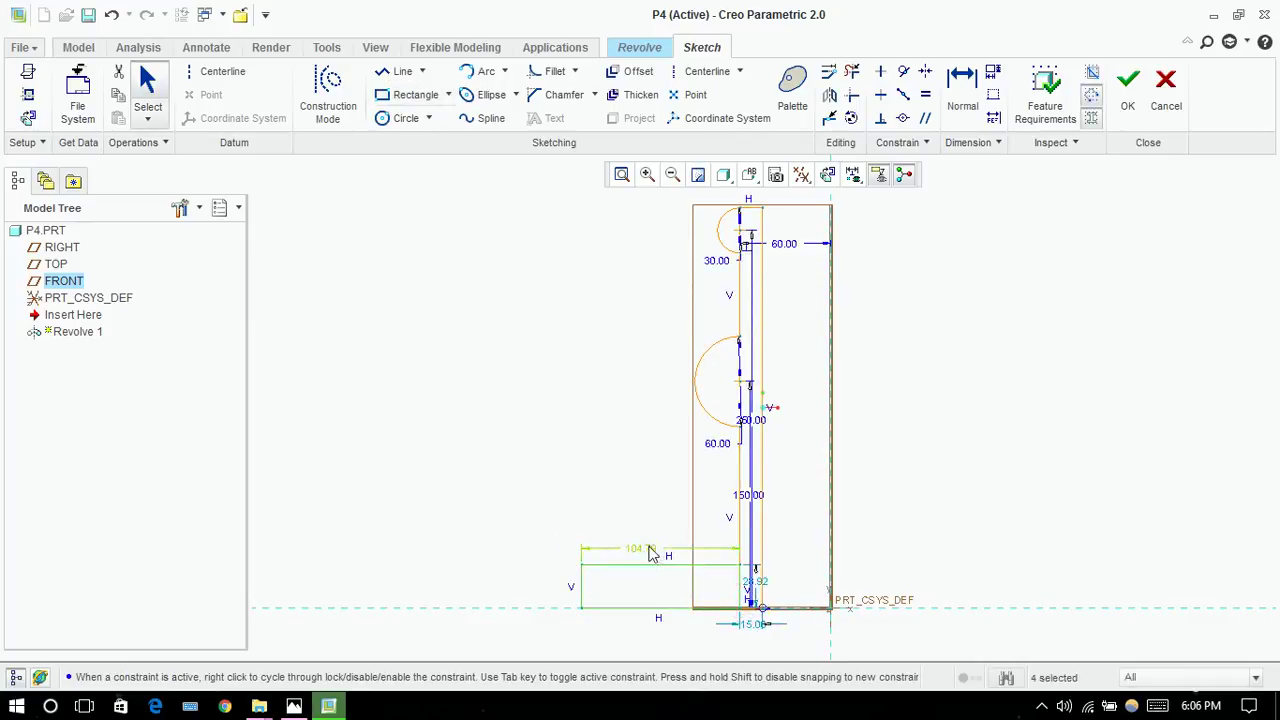
double_click(651, 552)
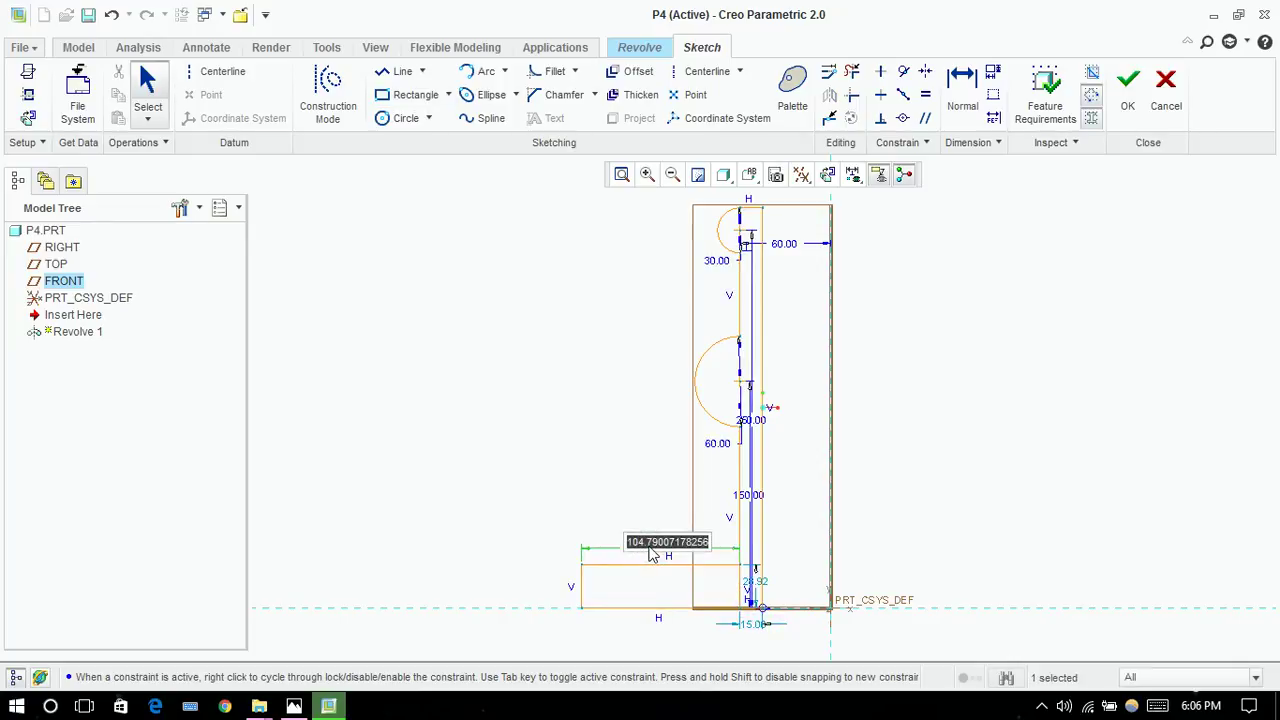
text(200)
key(Return)
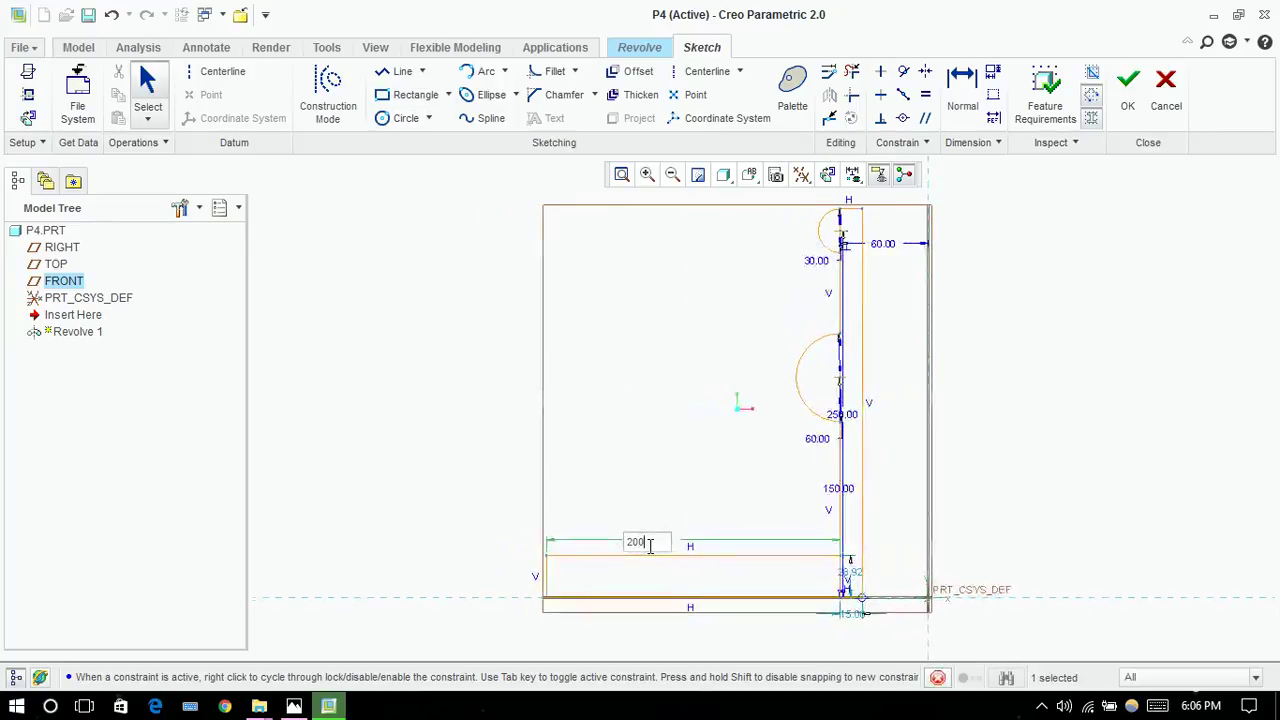
double_click(686, 540)
text(15)
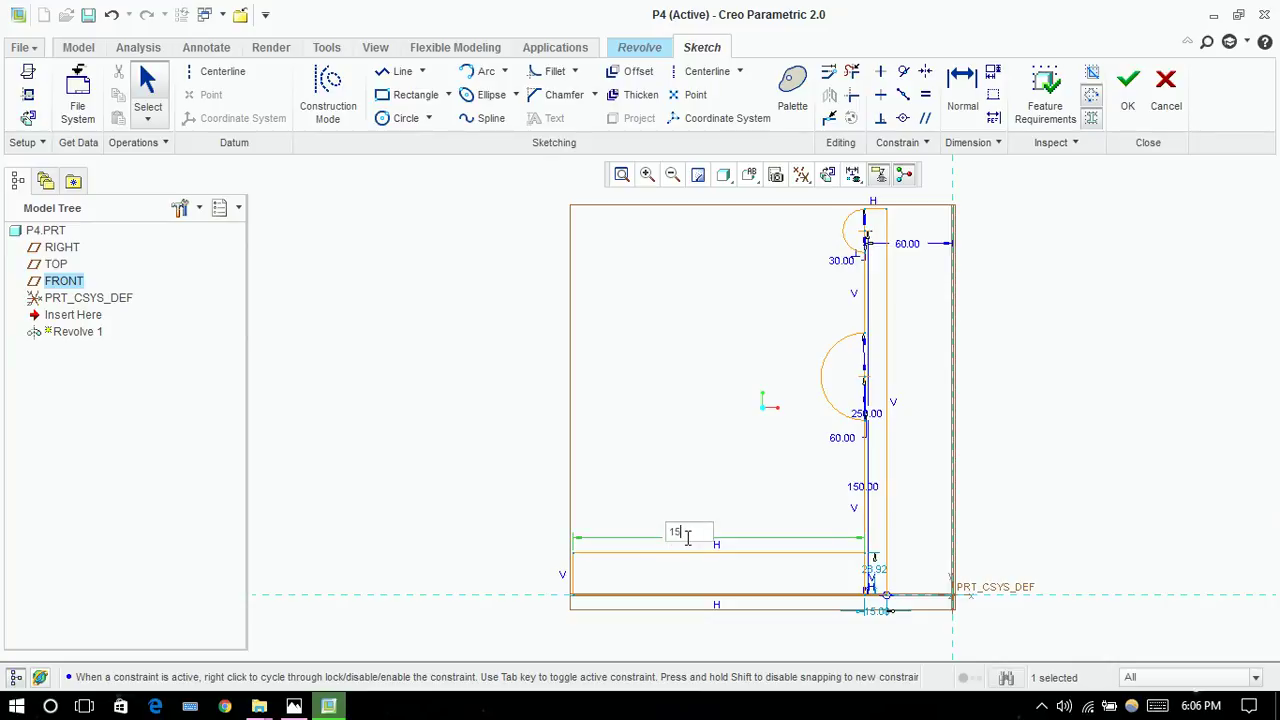
text(0)
key(Return)
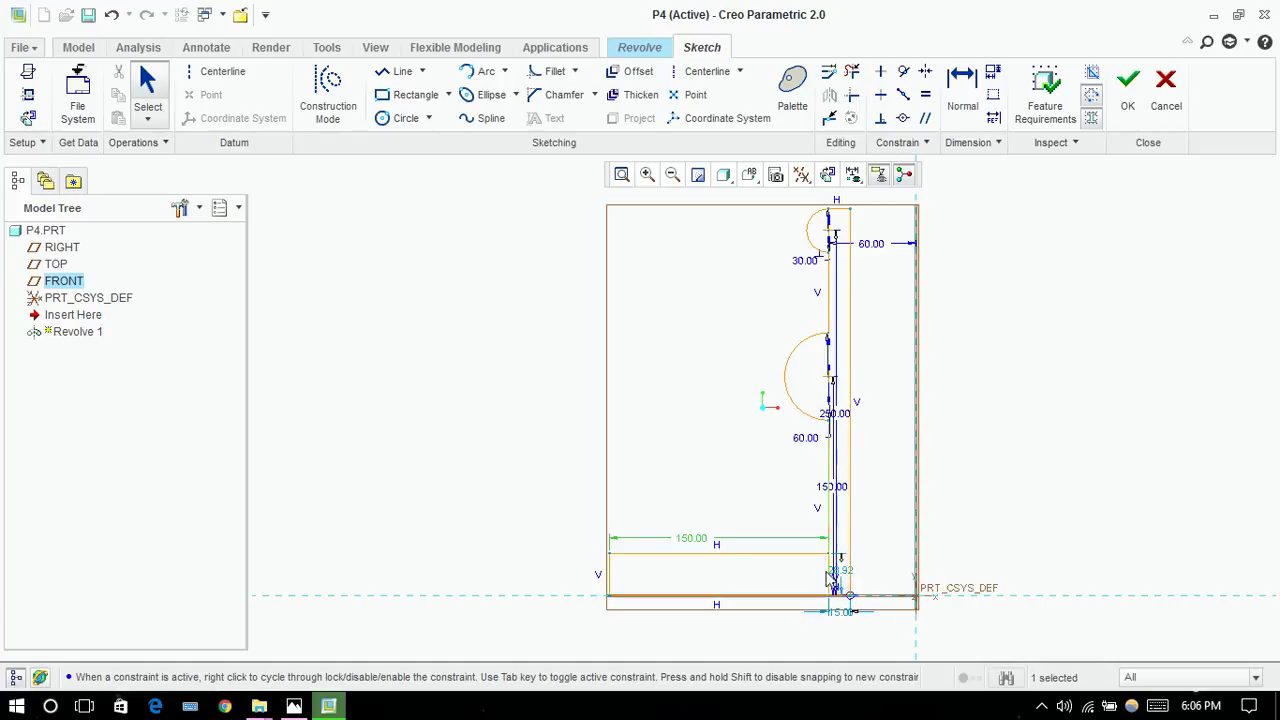
mouse_move(843, 577)
mouse_down()
mouse_move(974, 580)
mouse_move(958, 575)
mouse_move(954, 588)
mouse_up()
text(30)
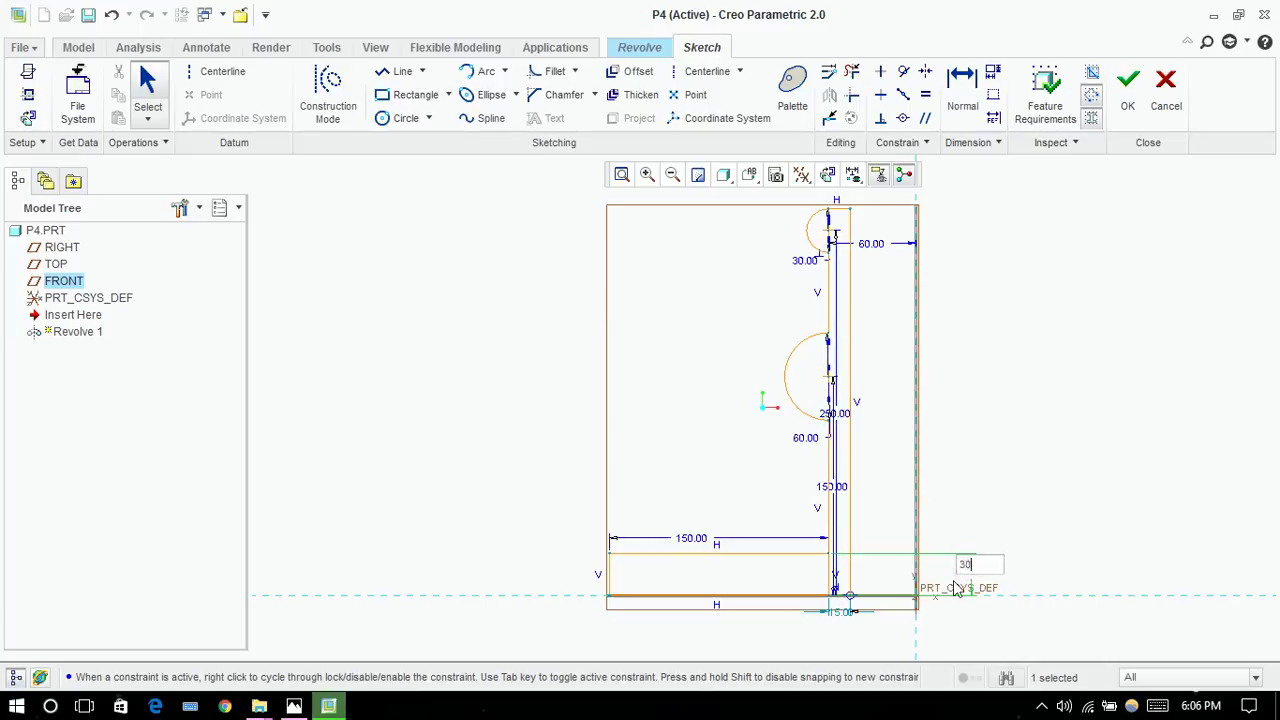
key(Return)
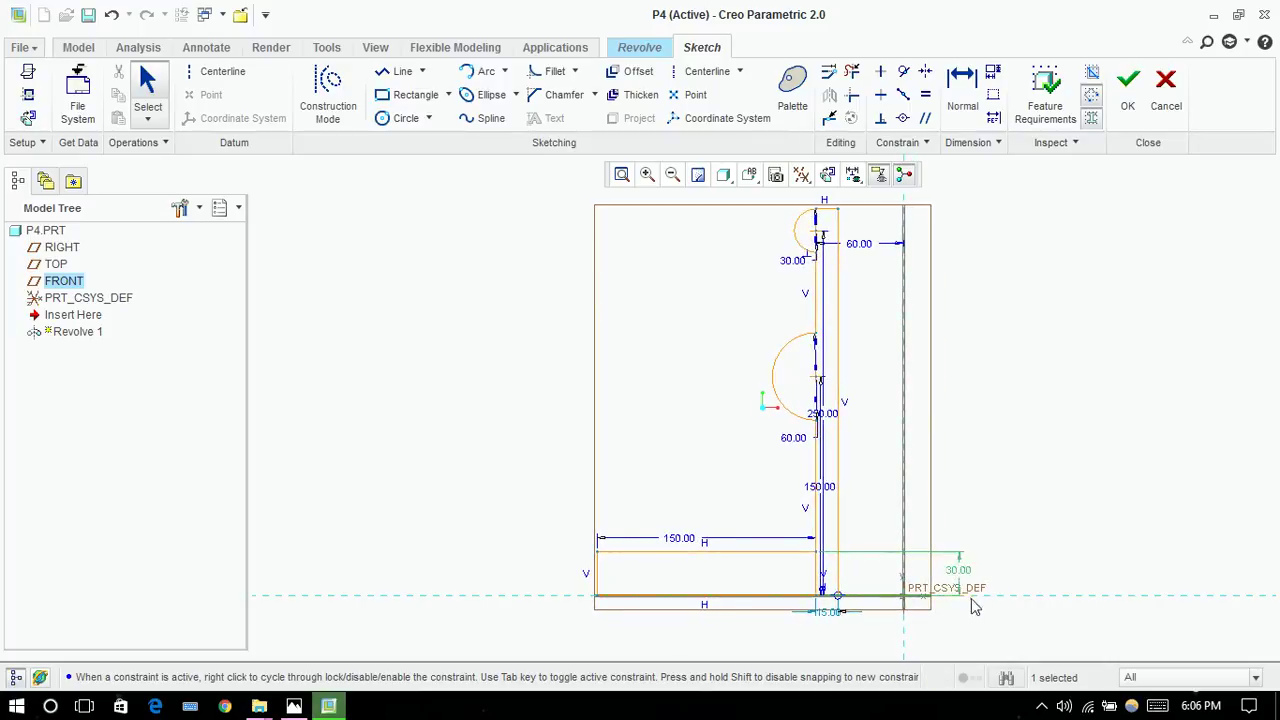
Step: Draw a spline from the base's top edge curving up to the stem line
click(545, 443)
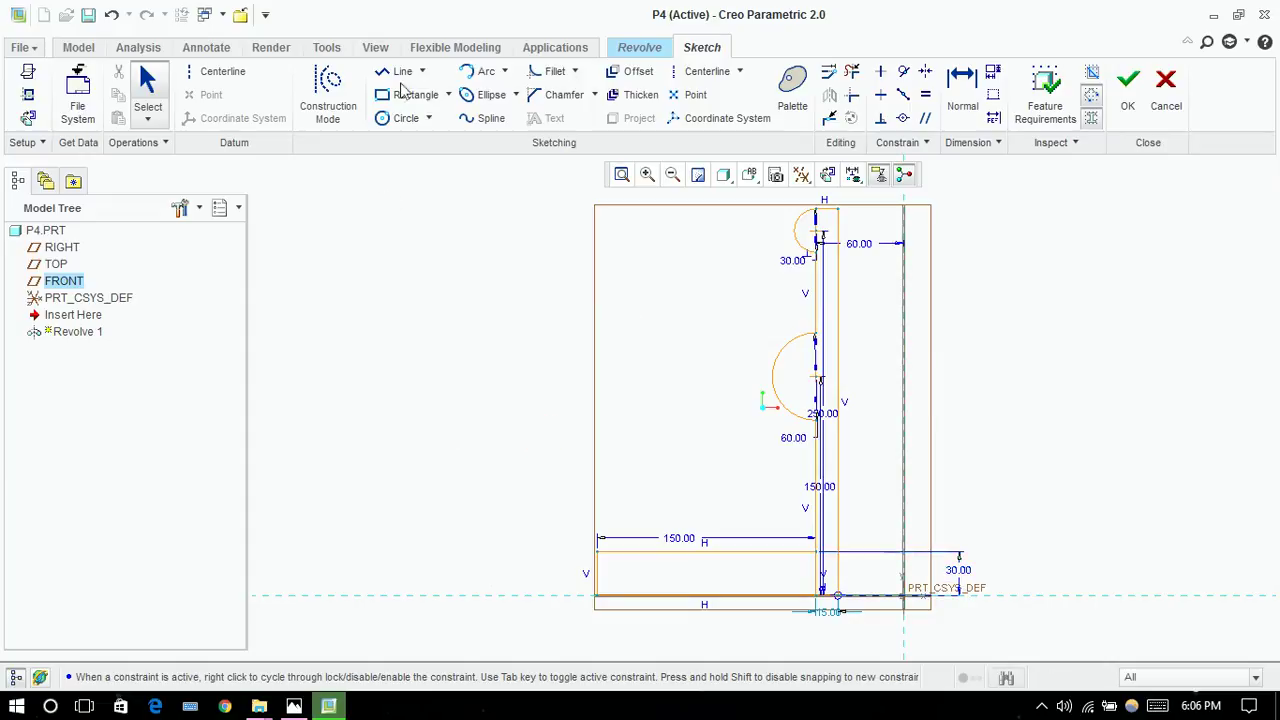
click(480, 124)
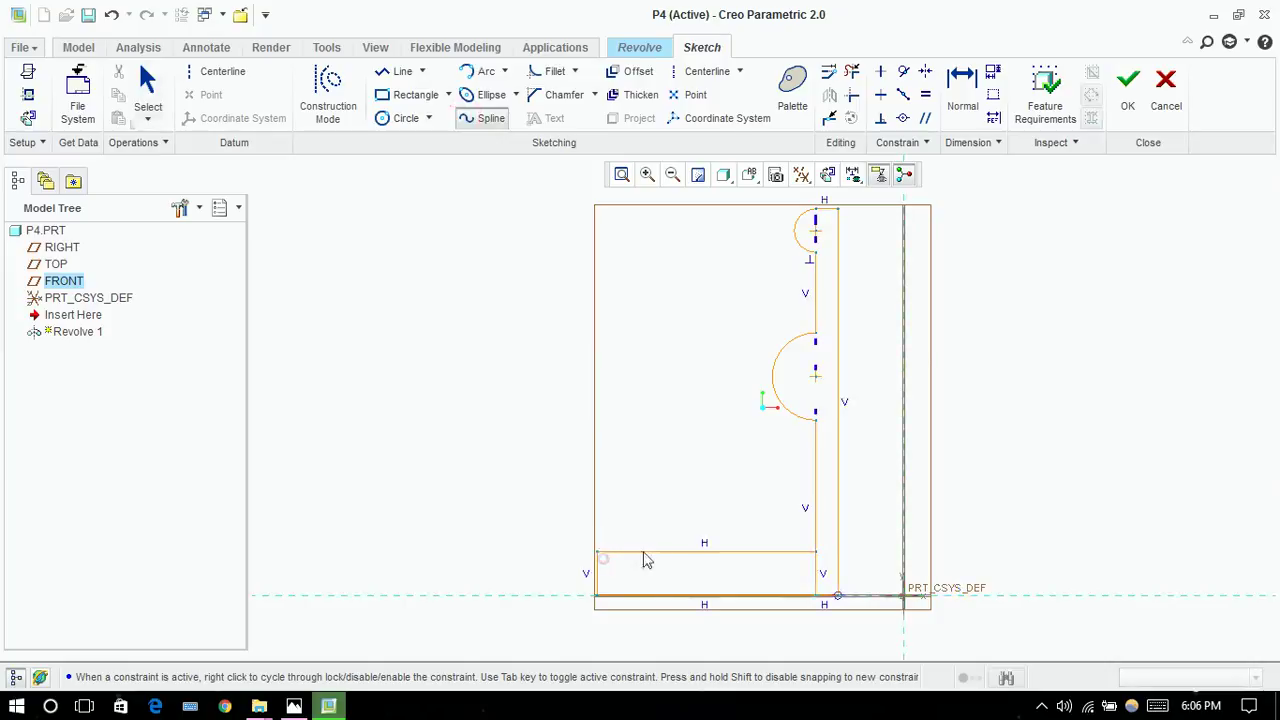
click(727, 534)
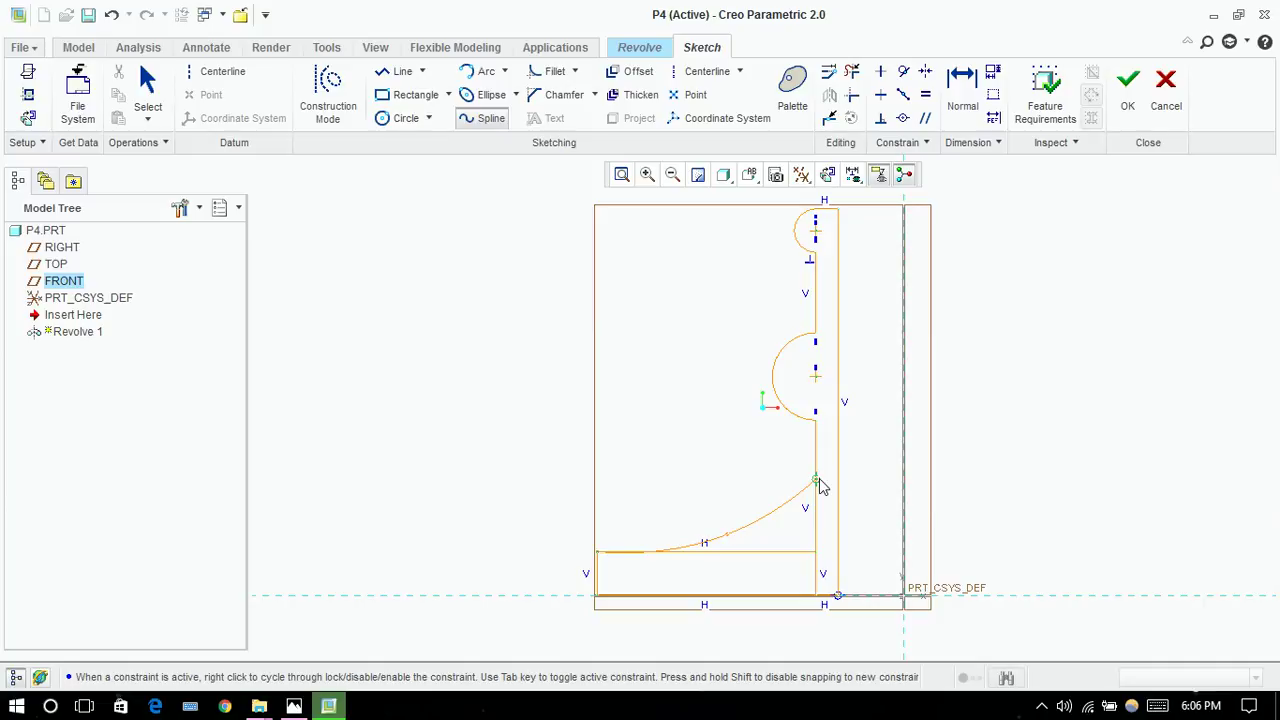
click(815, 481)
middle_click(709, 466)
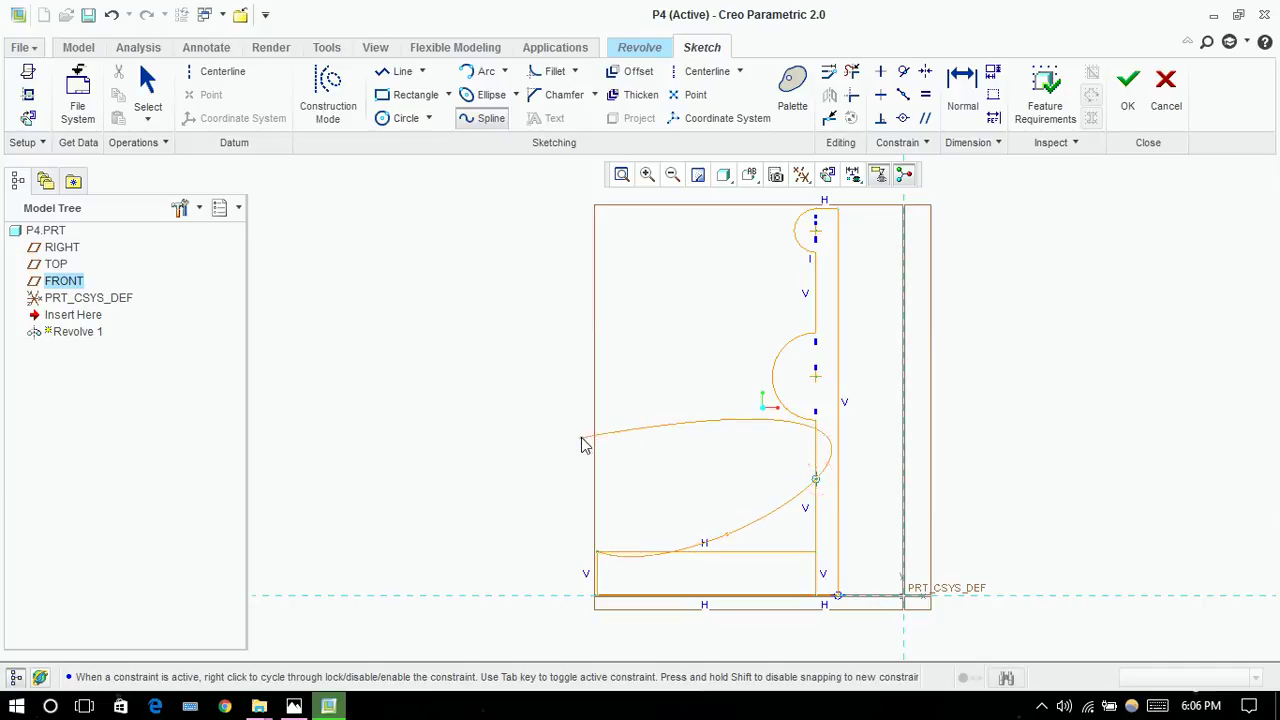
middle_click(729, 451)
click(386, 392)
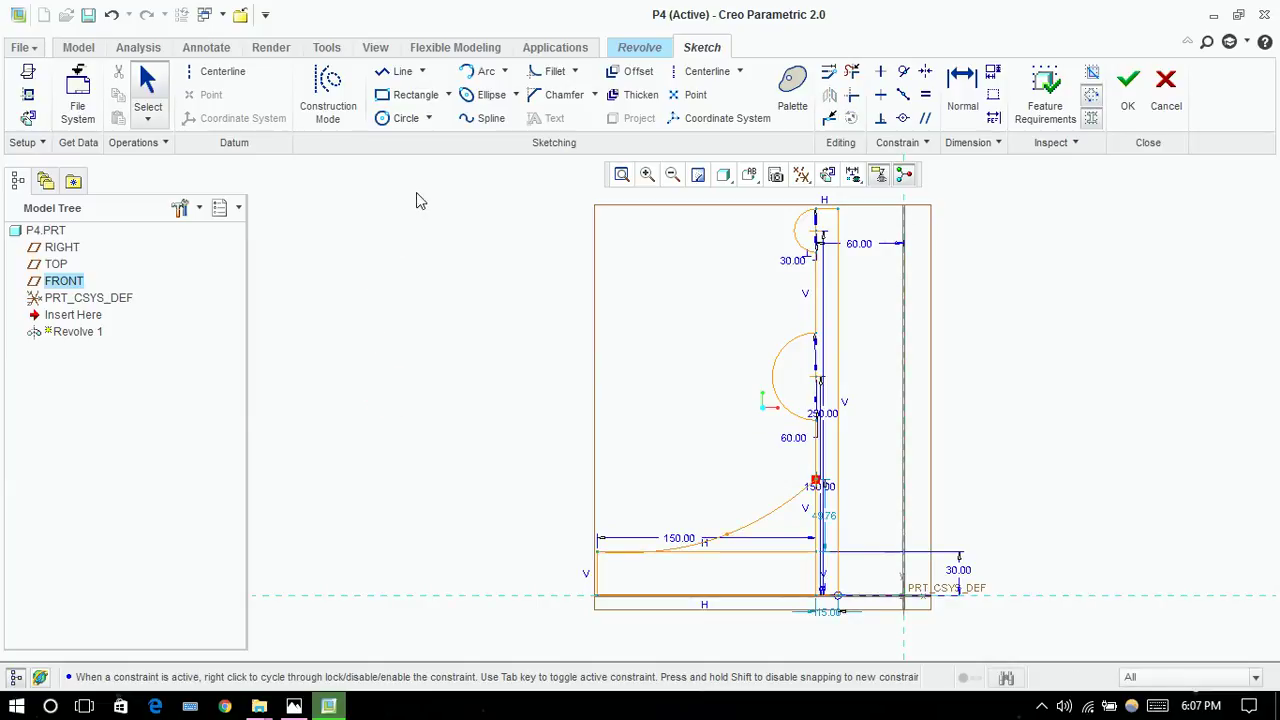
Step: Draw a small rounding circle centred at the base's lower-left corner
click(400, 118)
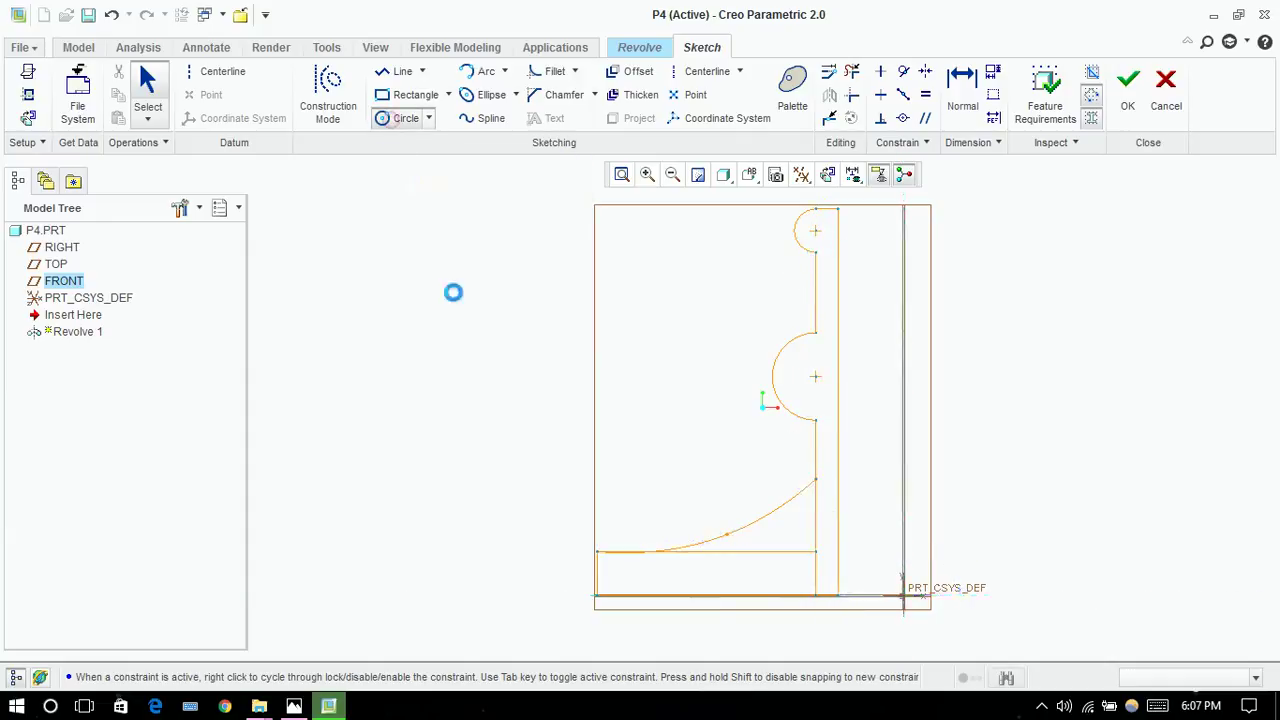
click(598, 572)
click(578, 573)
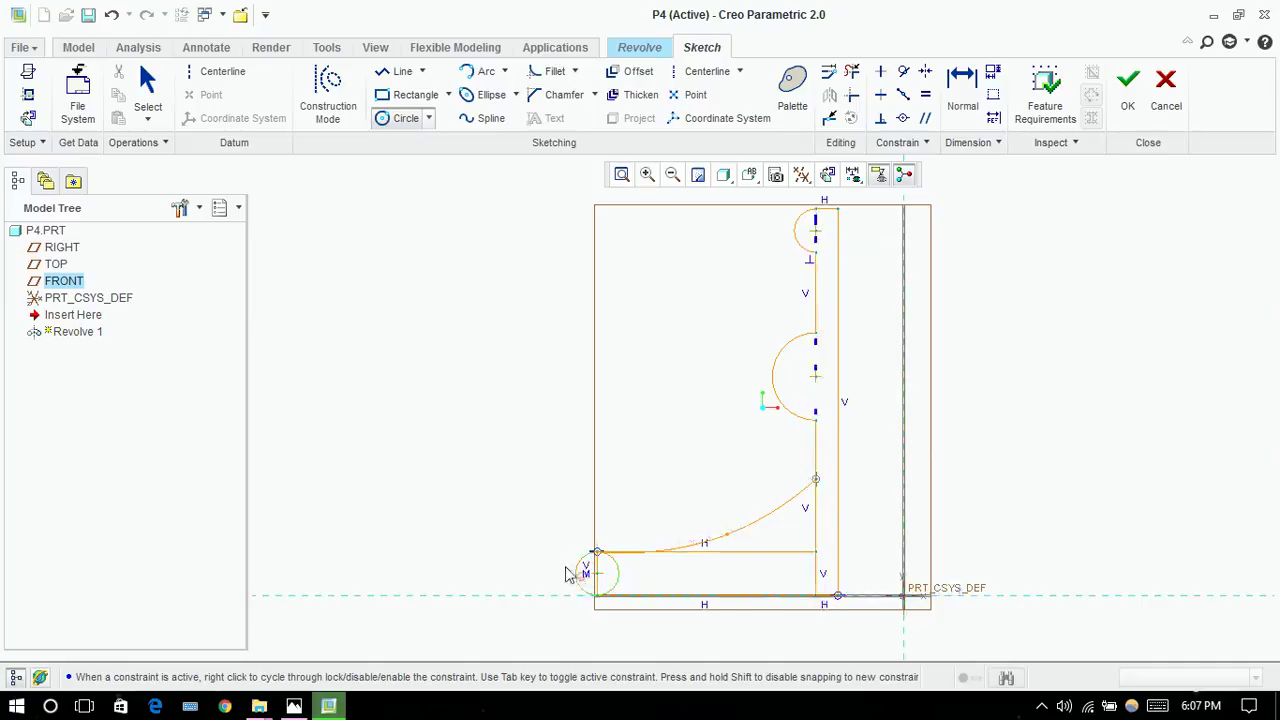
middle_click(514, 534)
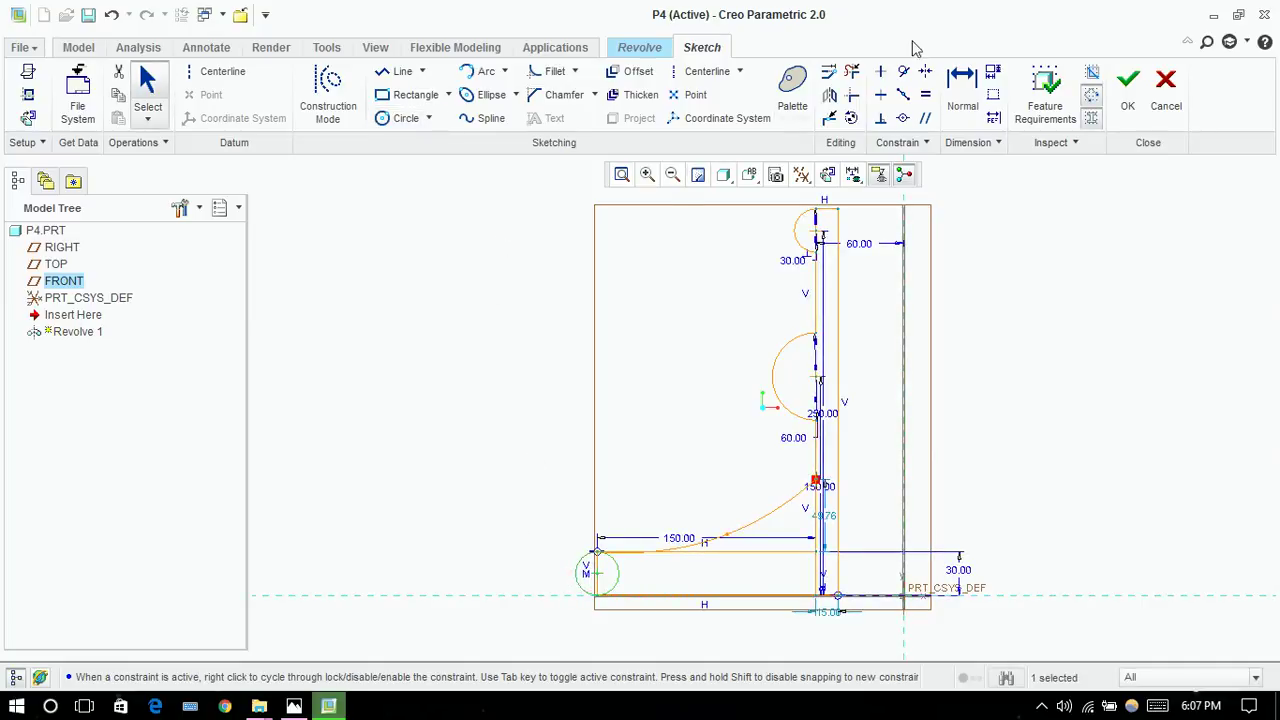
Step: Trim the excess base lines and inner circle arc so the section closes
click(851, 71)
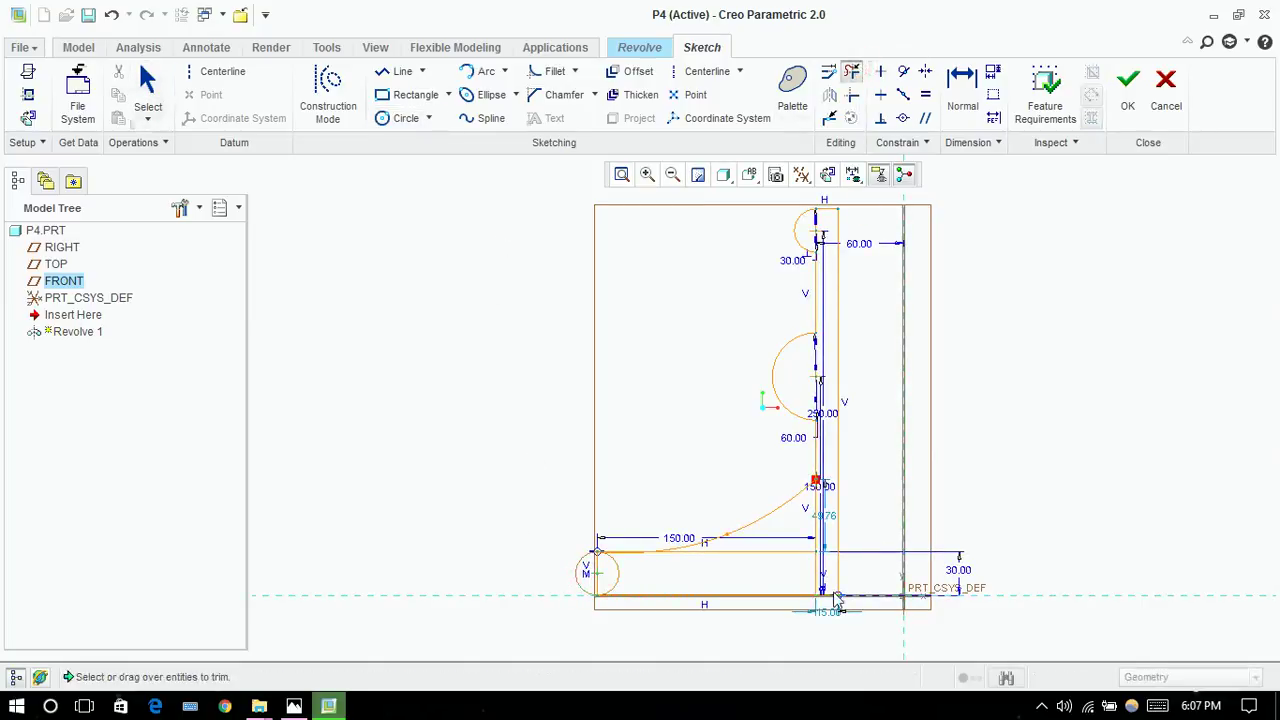
click(795, 543)
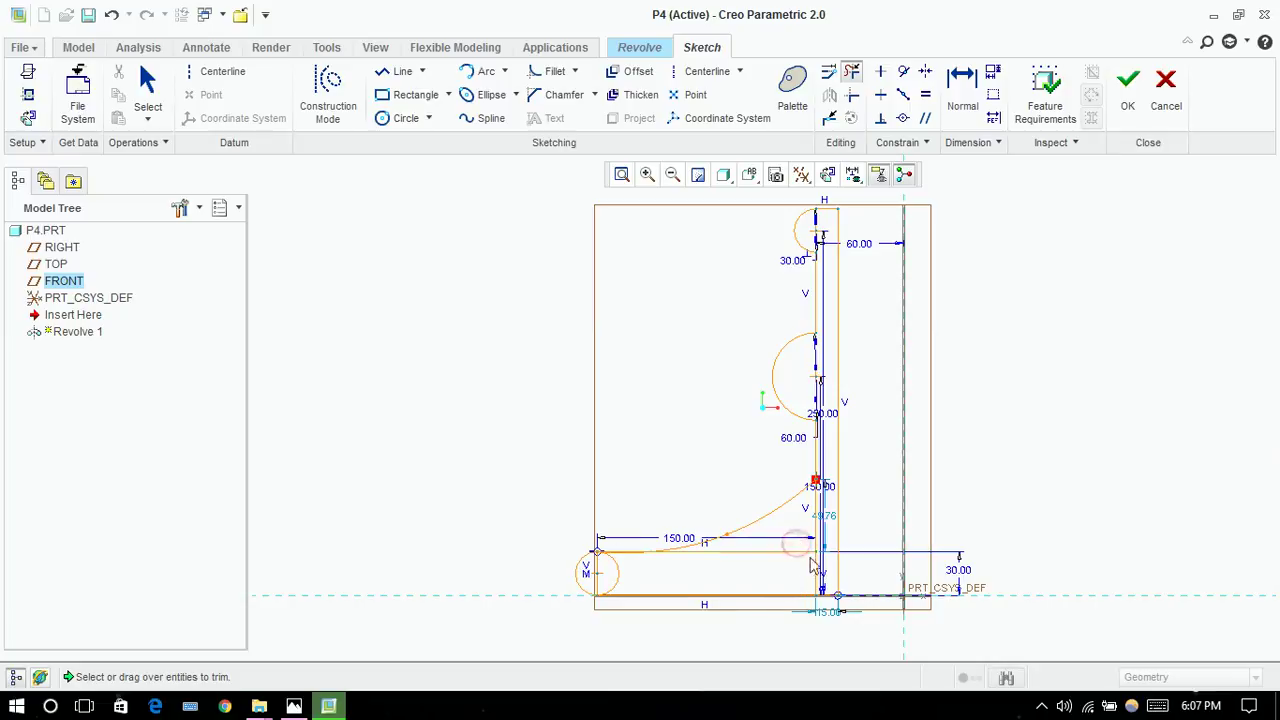
click(818, 530)
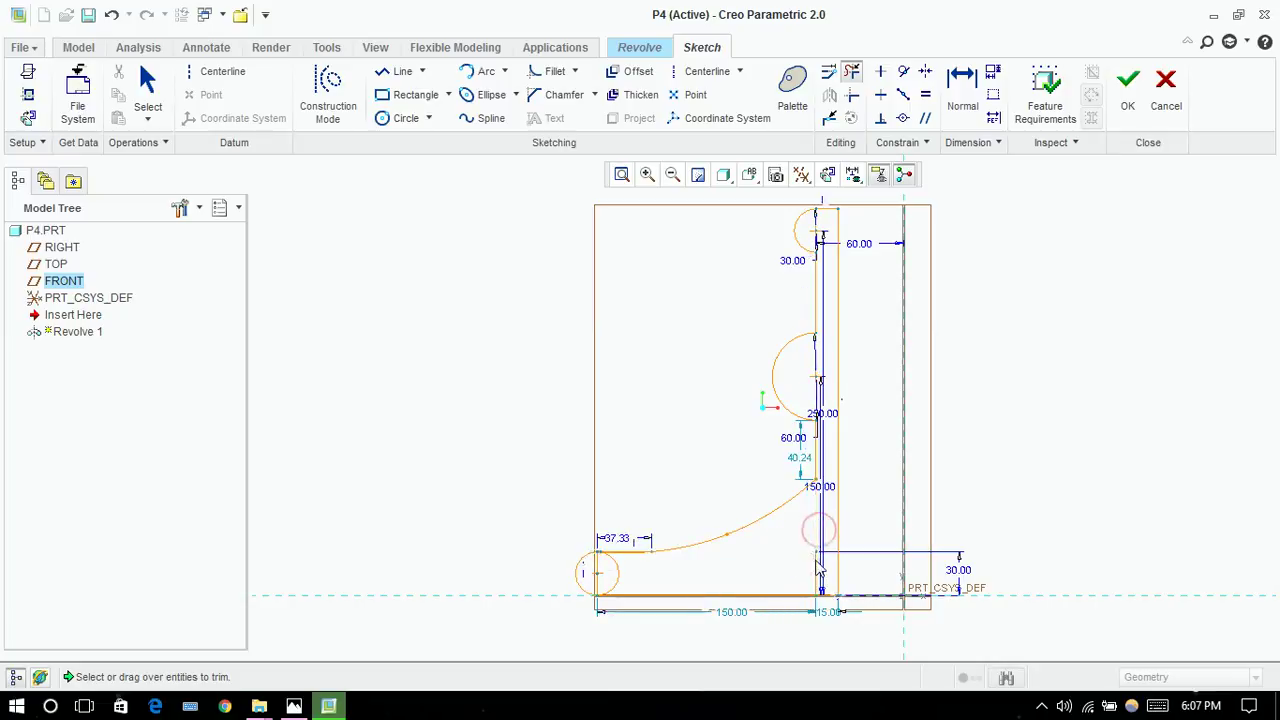
click(824, 552)
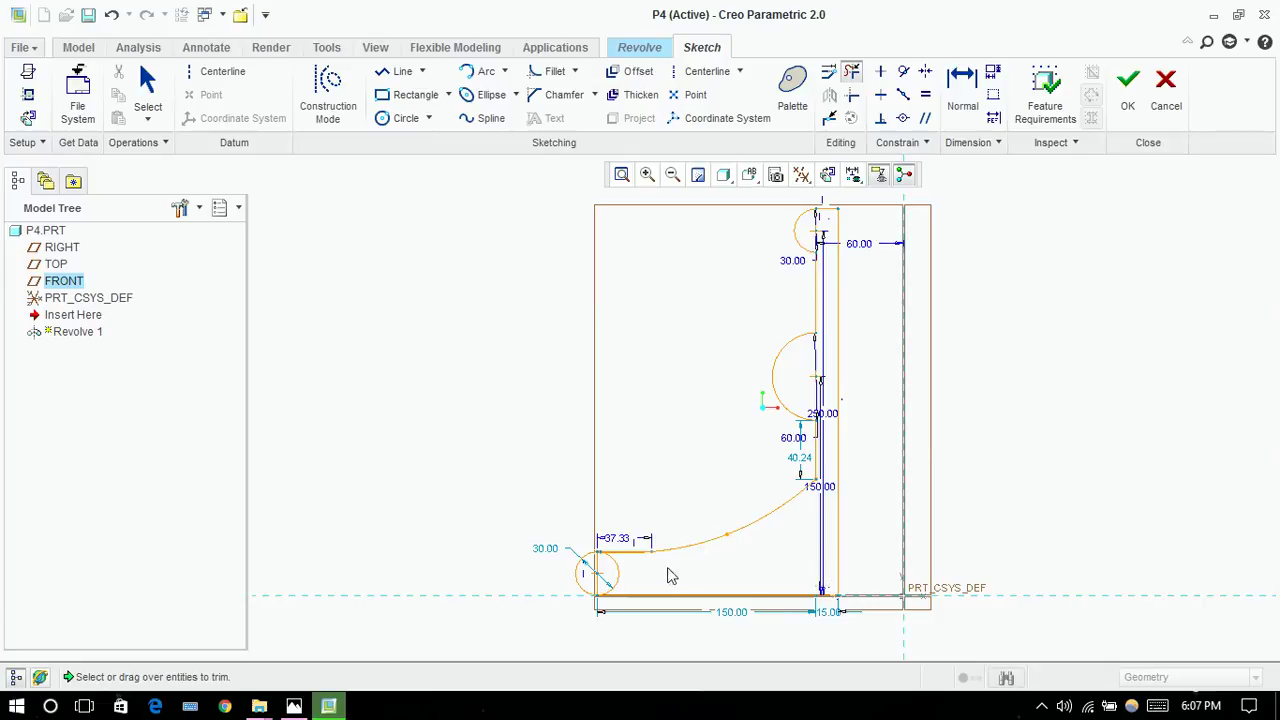
drag(630, 576, 592, 593)
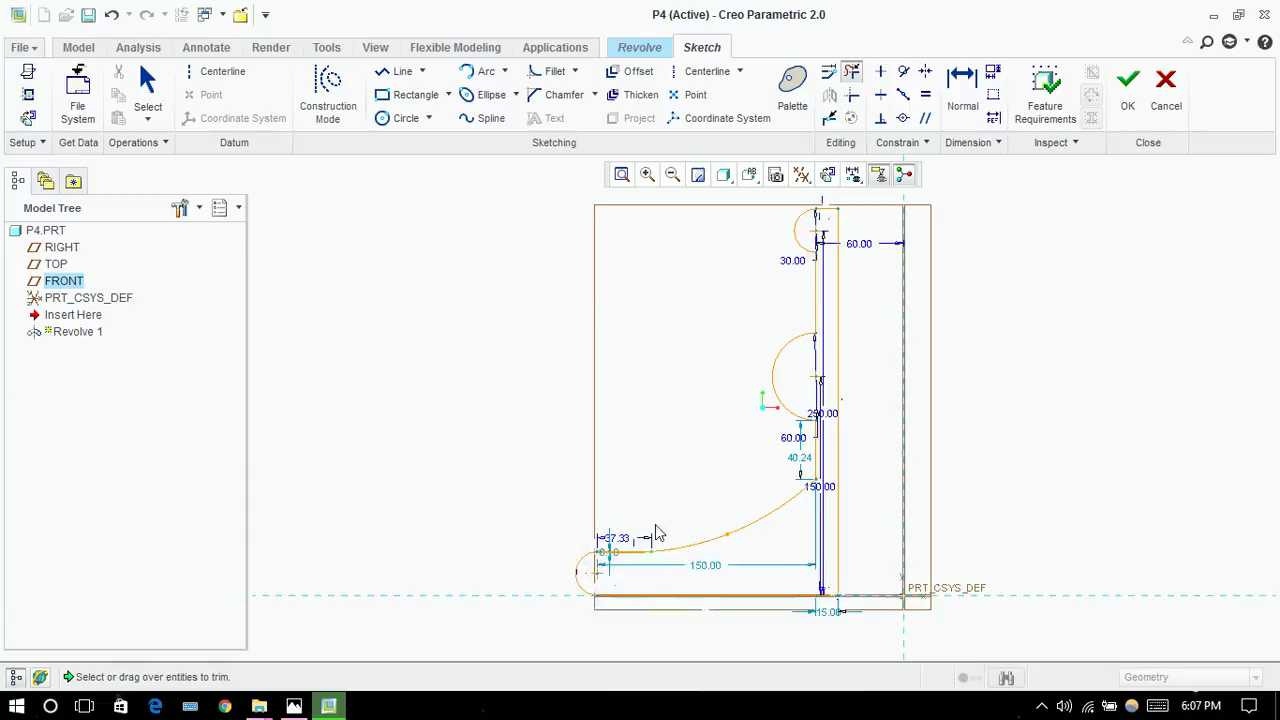
click(621, 176)
drag(608, 571, 646, 605)
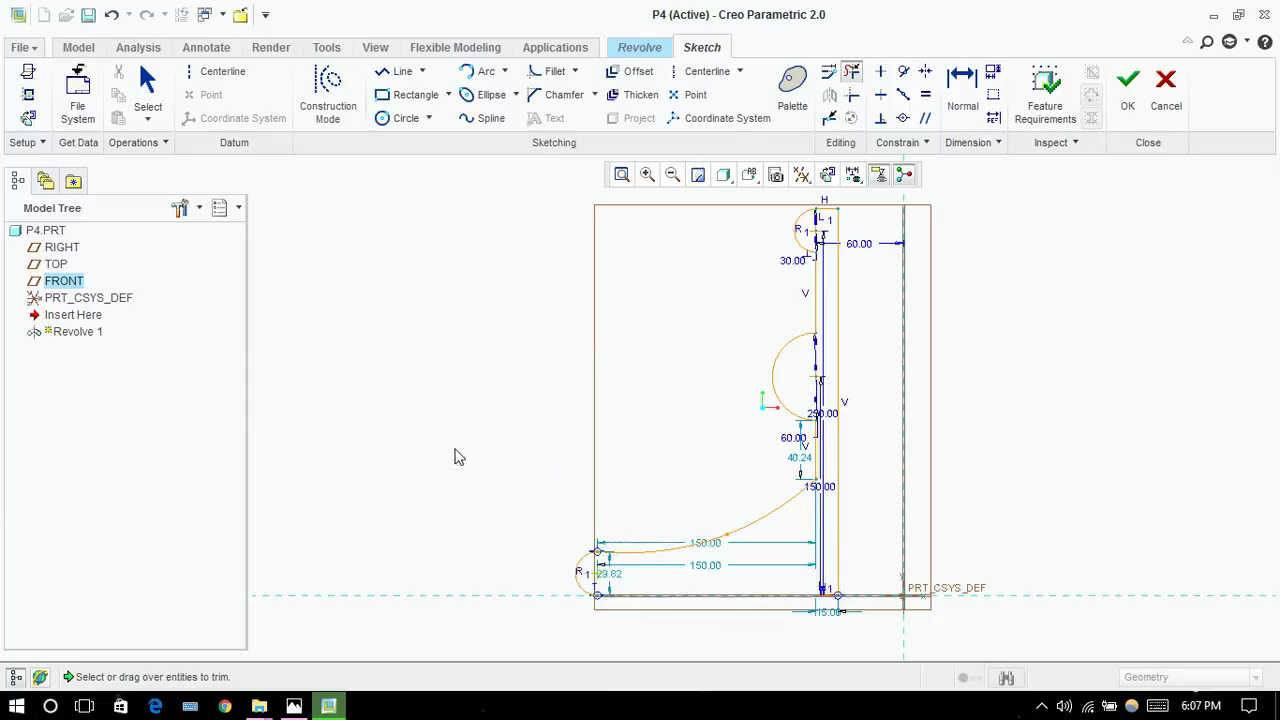
middle_click(890, 278)
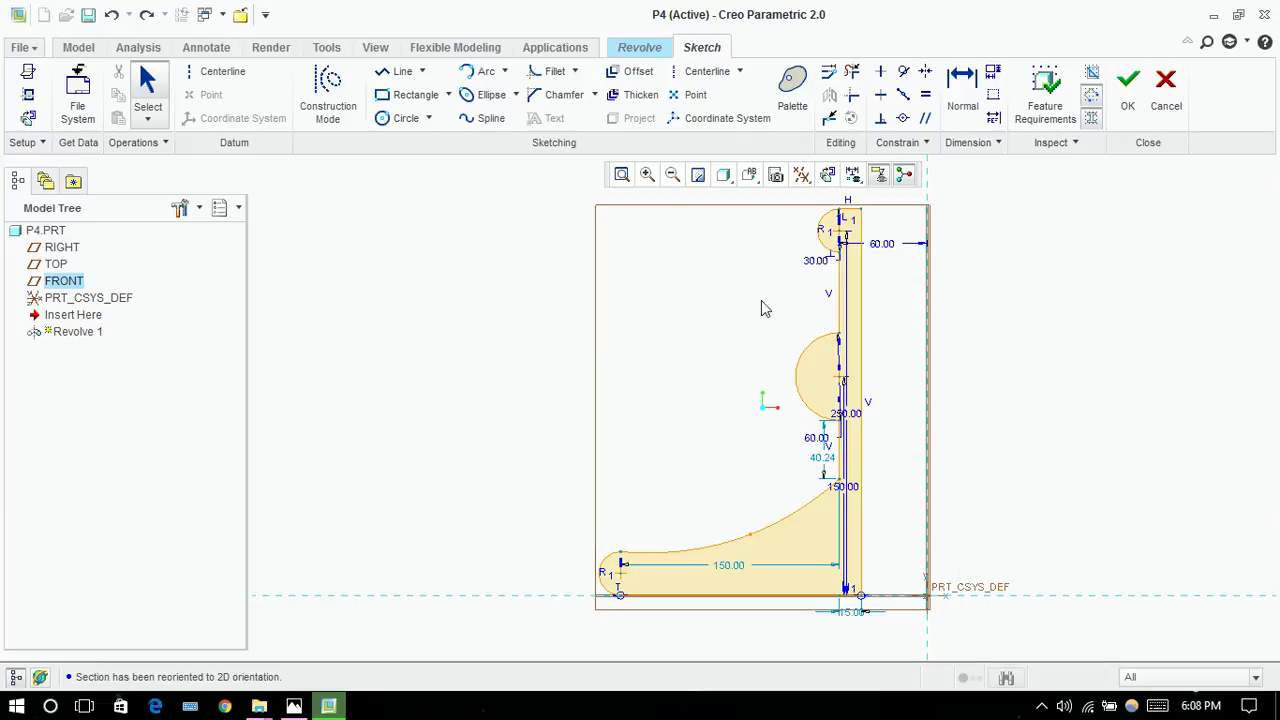
Step: Finish the sketch and revolve it 360° about the vertical coordinate-system axis
click(1139, 91)
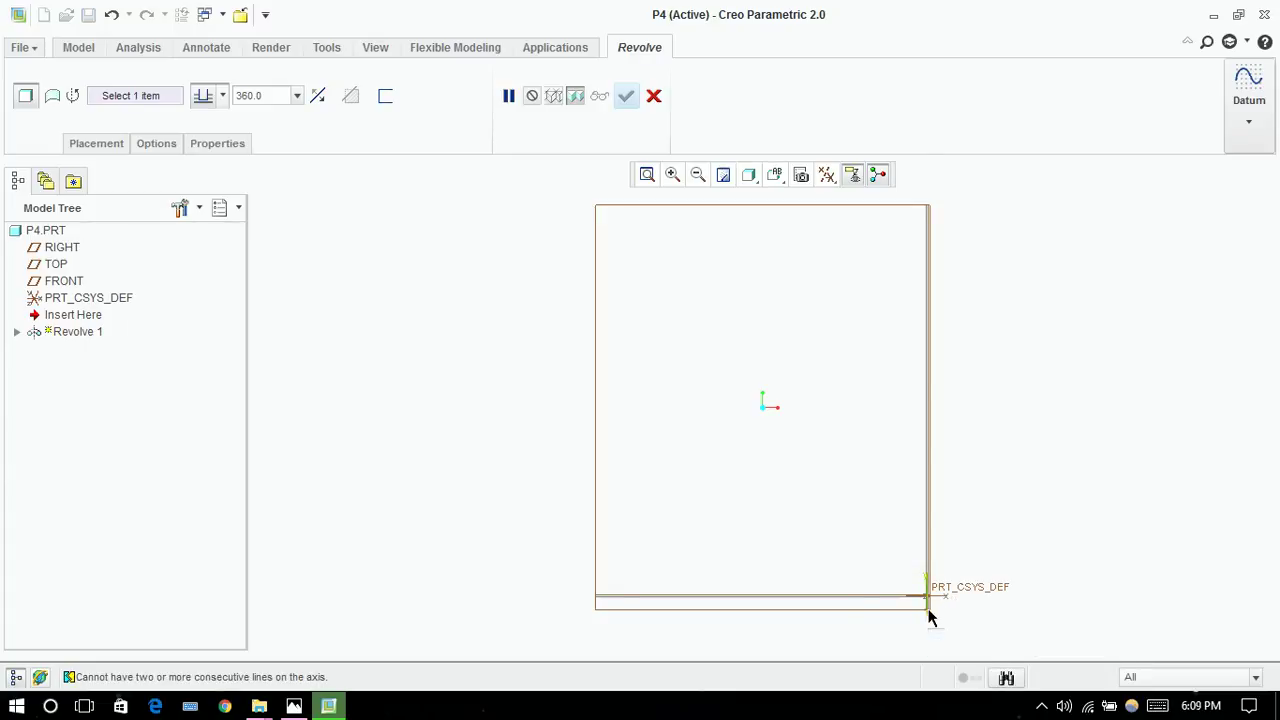
click(928, 614)
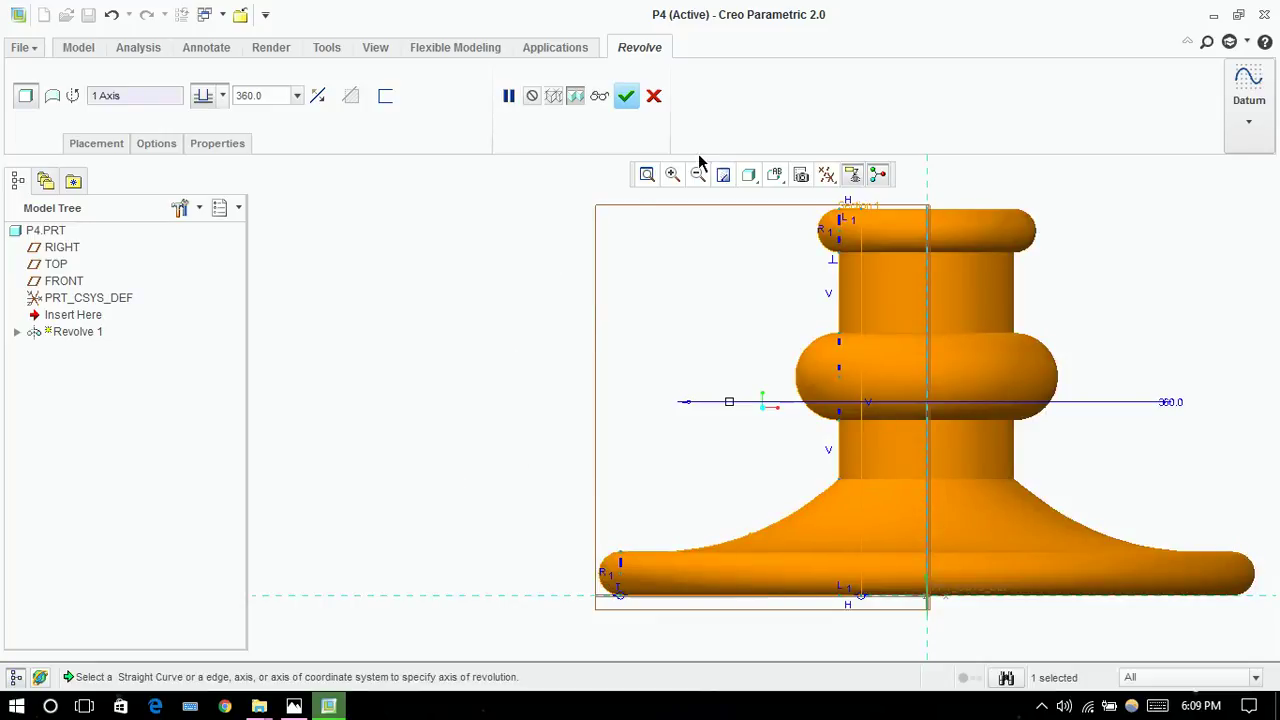
click(626, 95)
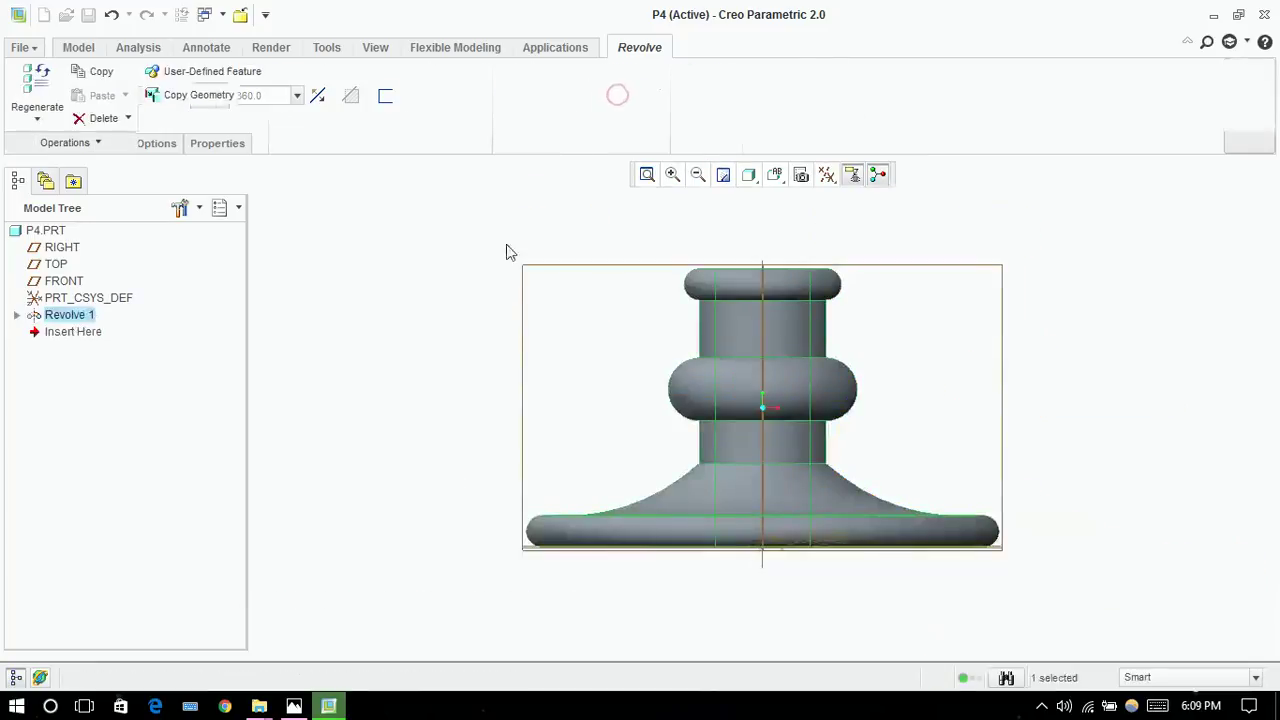
mouse_move(454, 300)
middle_down()
mouse_move(450, 346)
mouse_move(437, 291)
middle_up()
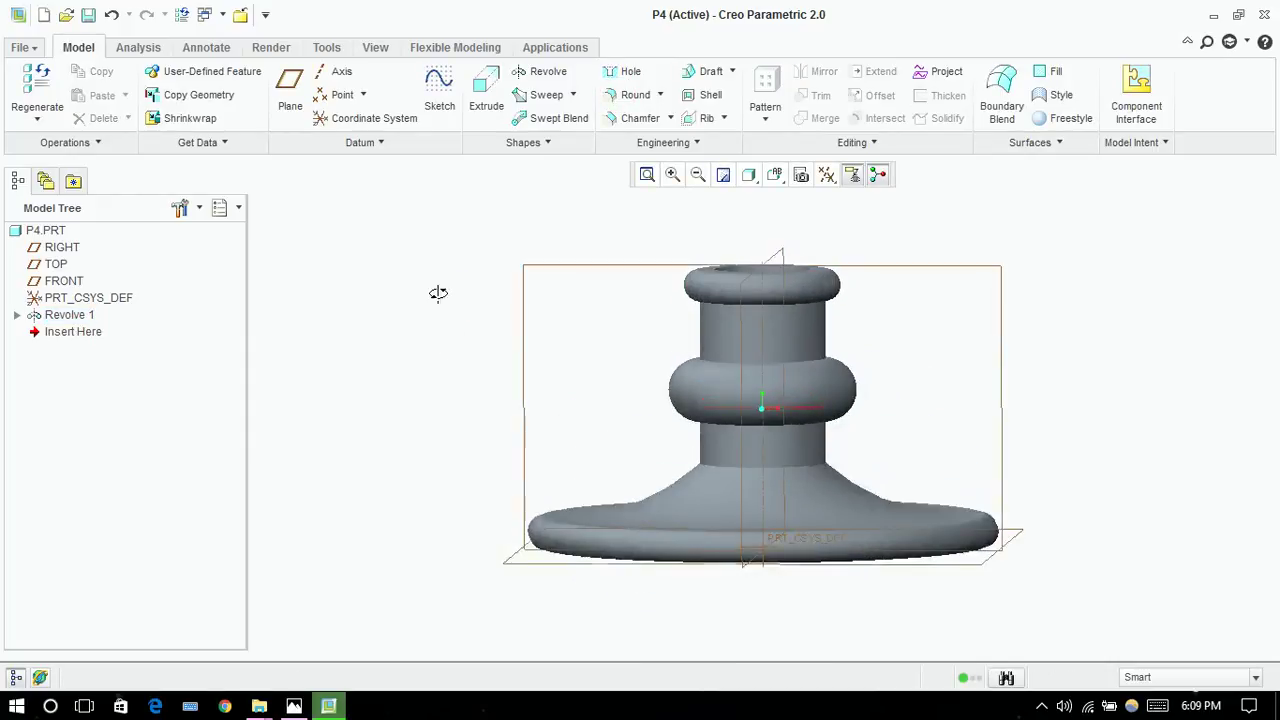
right_click(90, 316)
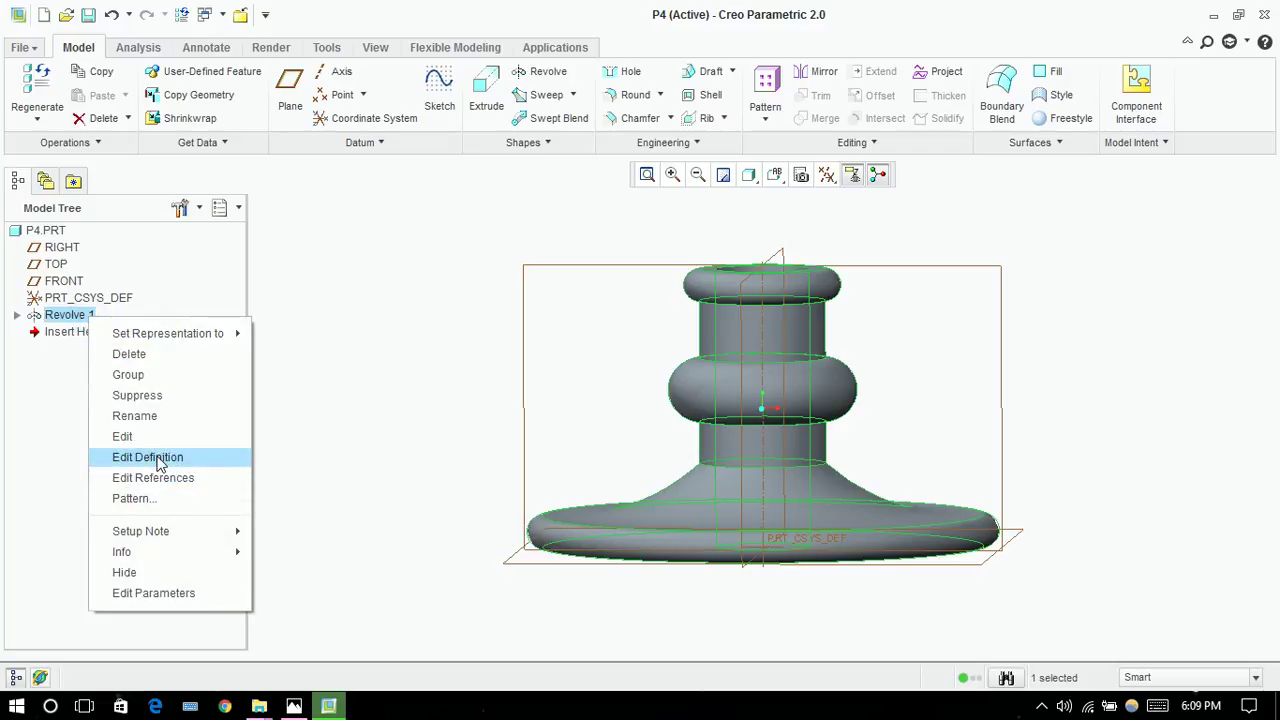
Step: Redefine Revolve 1's sketch, changing the 60.00 offset from the axis to 30
click(157, 458)
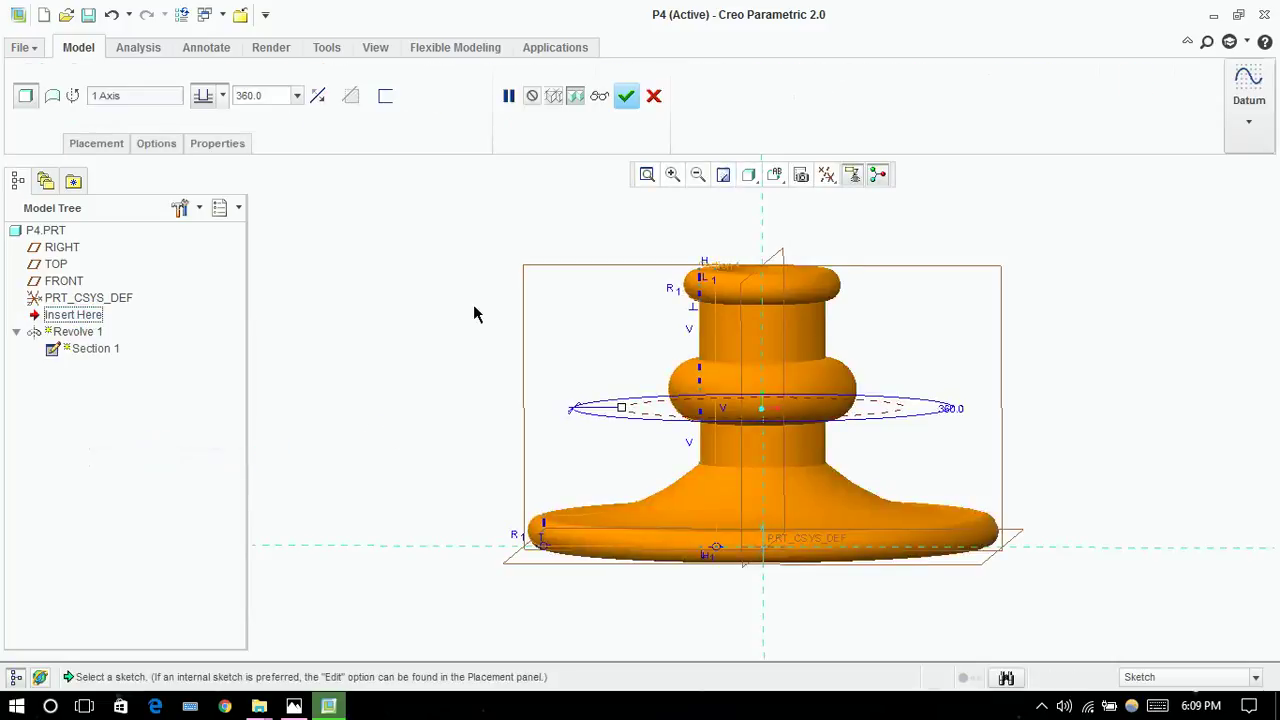
click(94, 148)
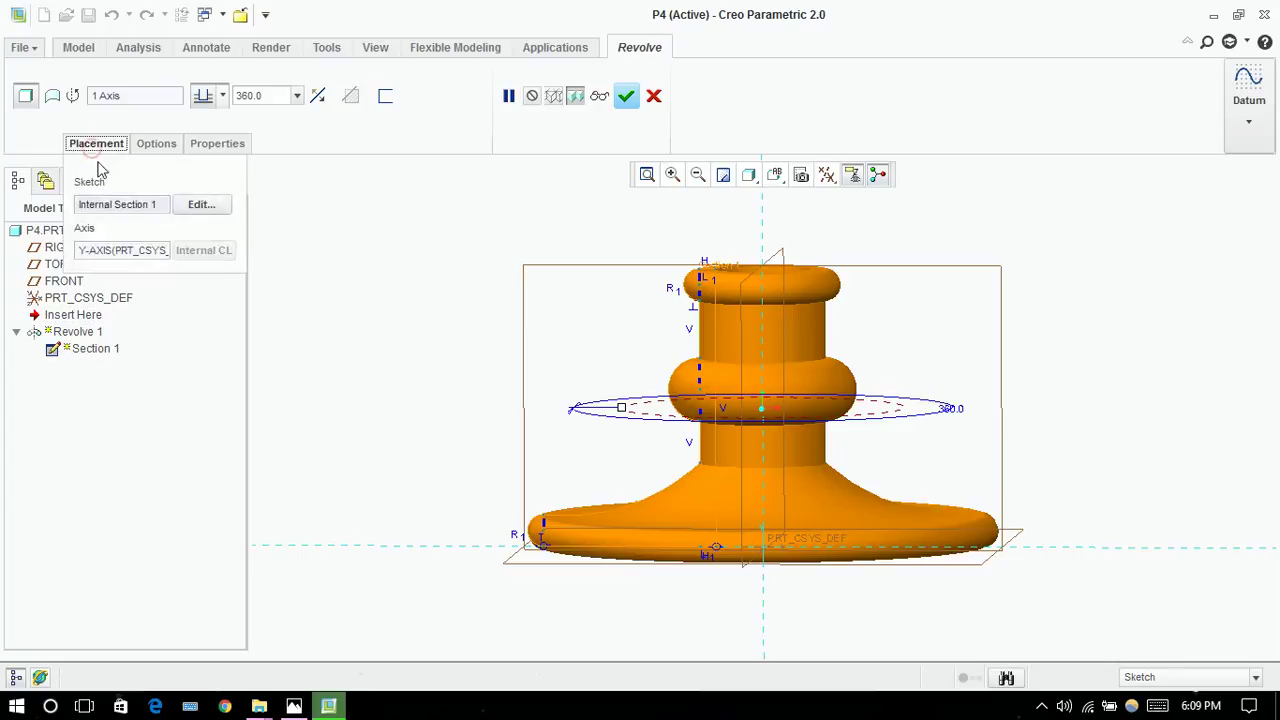
click(210, 204)
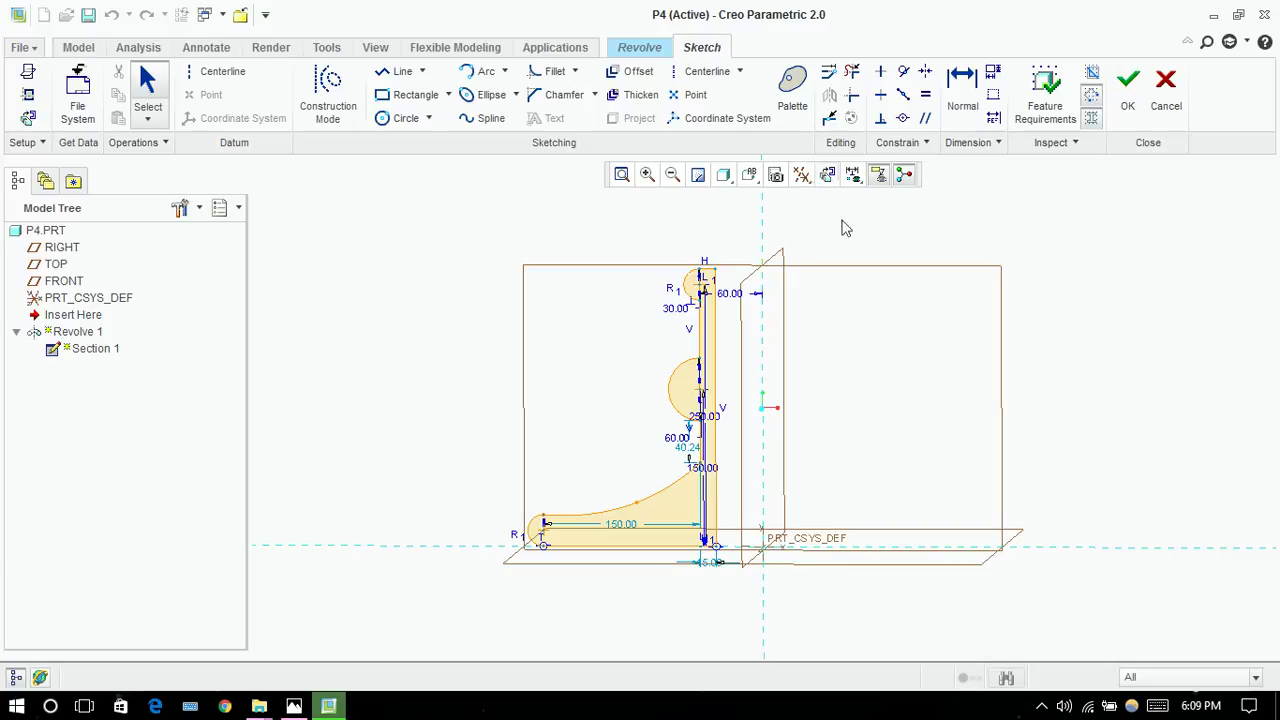
click(824, 176)
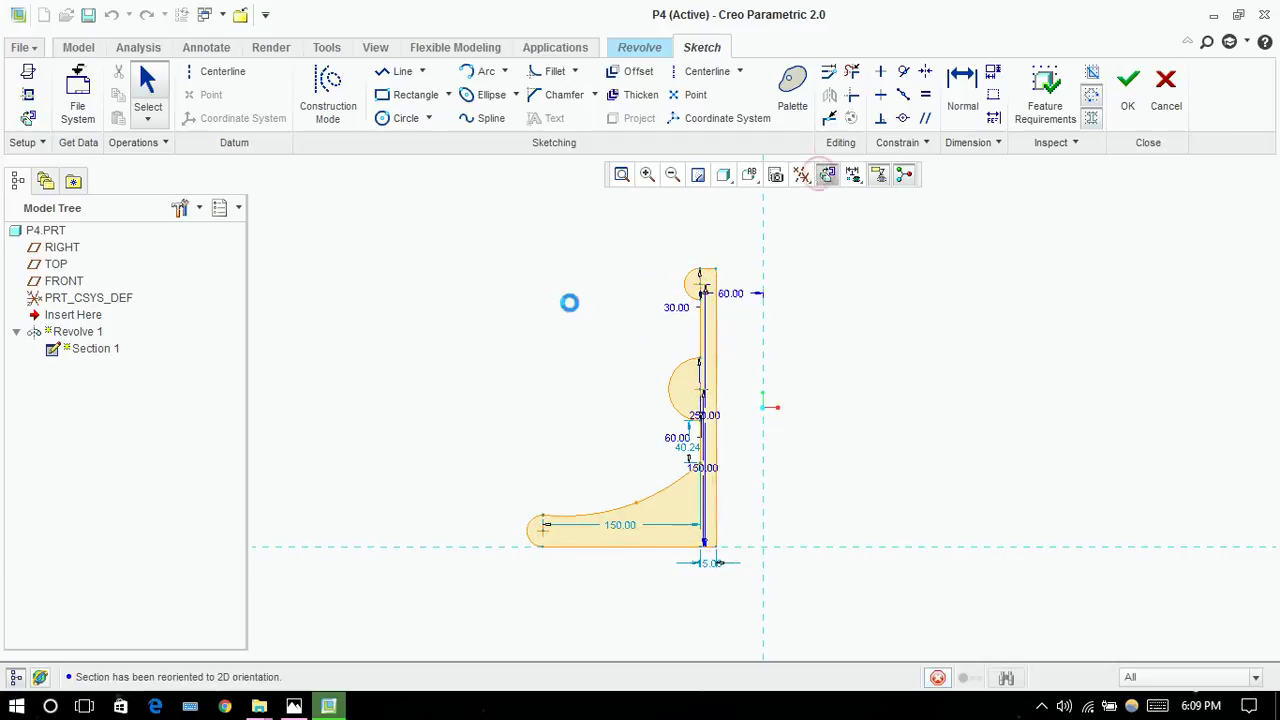
double_click(733, 290)
text(30)
key(Return)
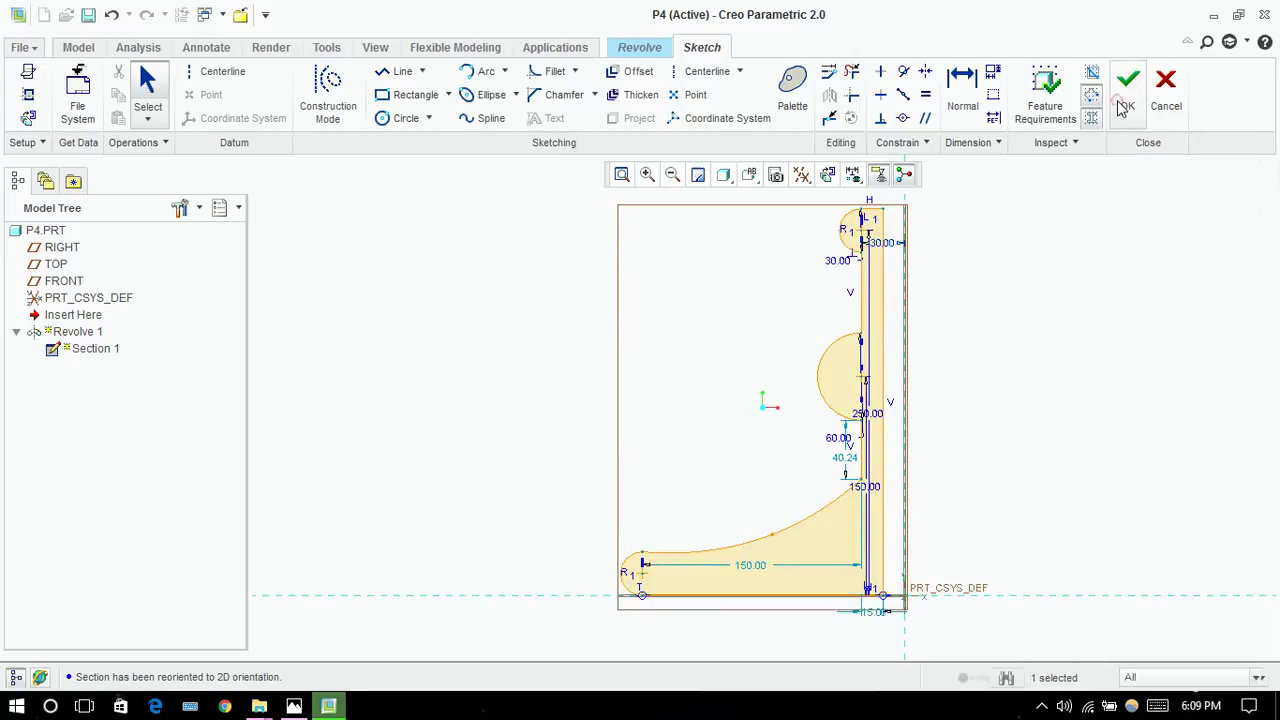
click(1128, 82)
Step: Complete the revolve and orbit the candlestick to view its underside and side
middle_click(481, 372)
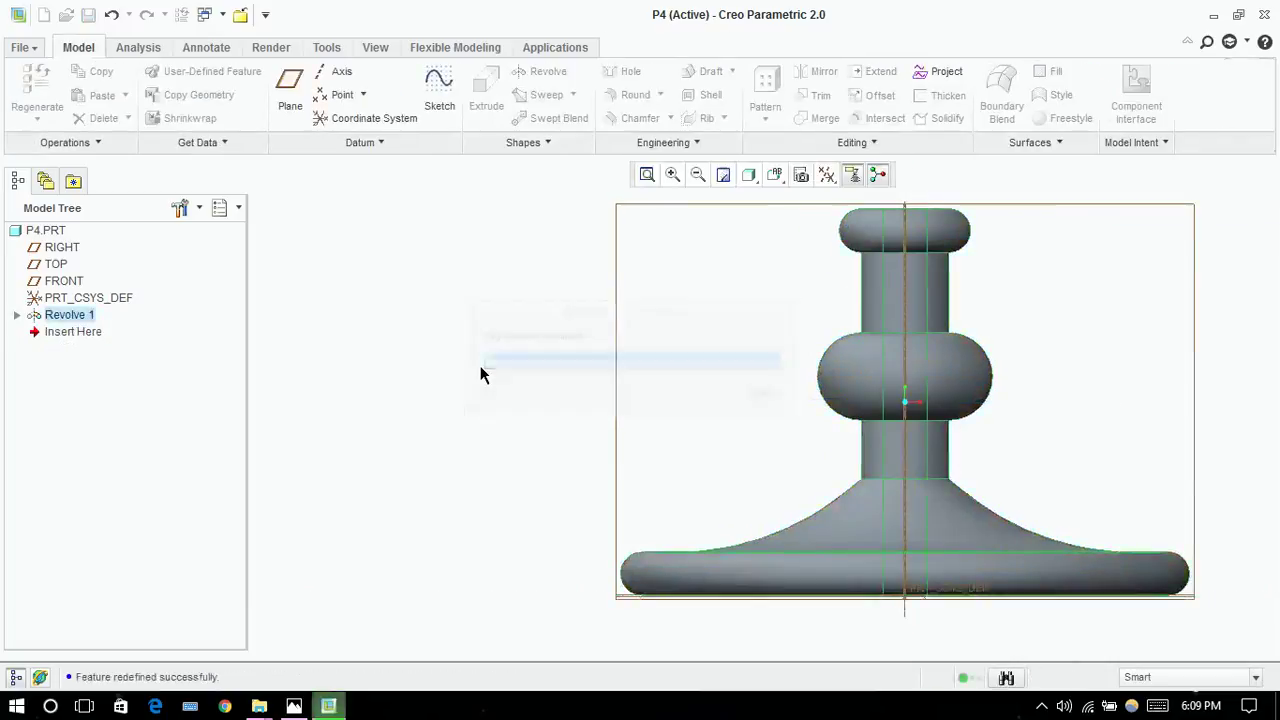
middle_drag(455, 347, 469, 289)
middle_drag(432, 378, 472, 318)
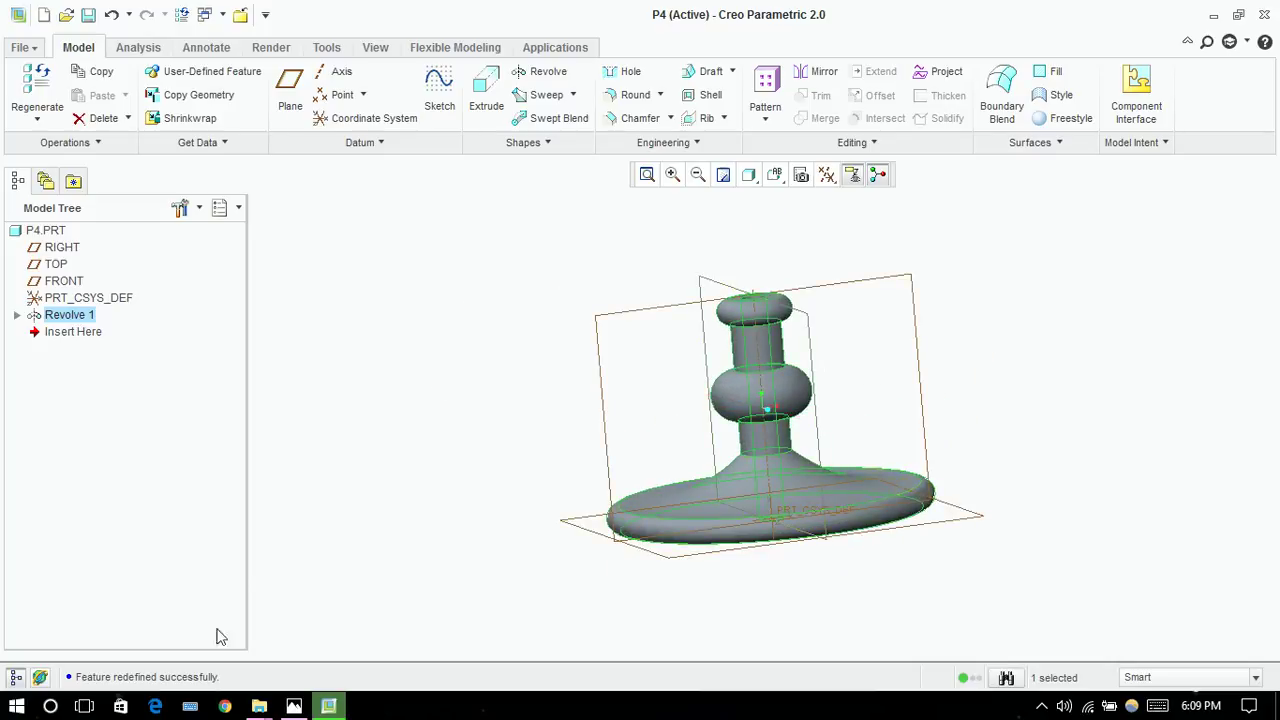
click(294, 706)
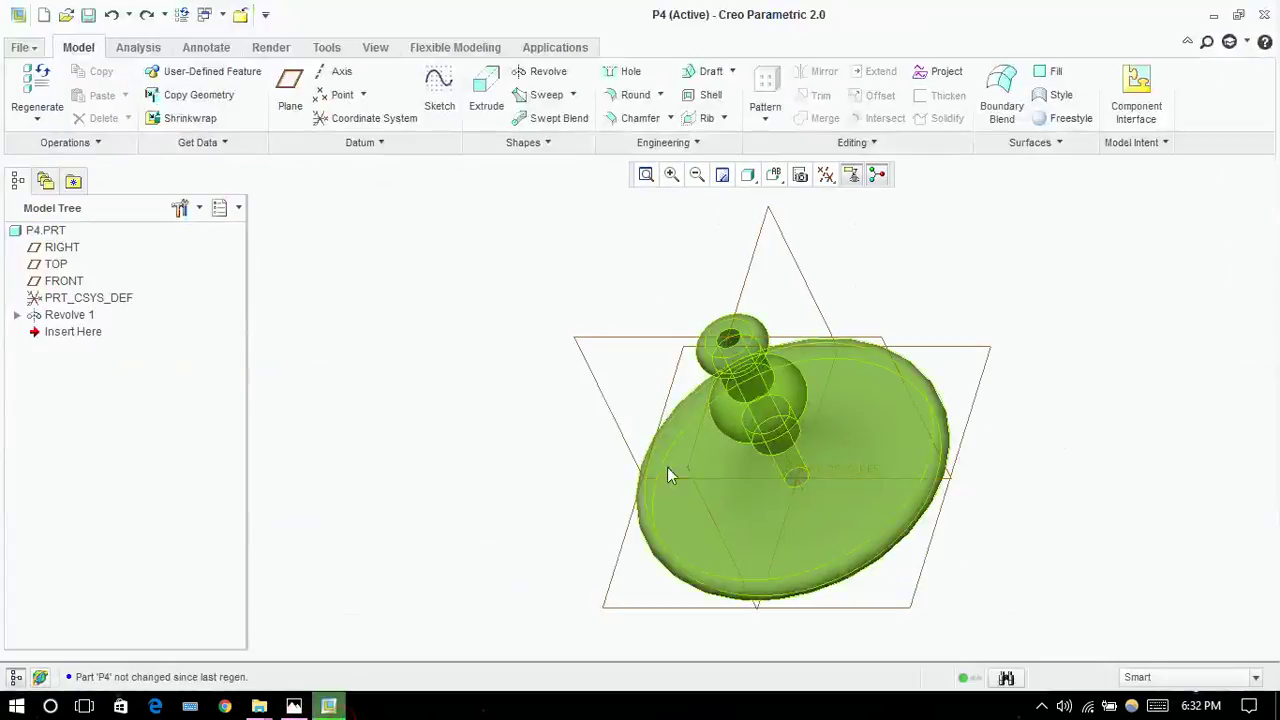
Step: Start Sketch 1 on the FRONT plane facing the screen, with the Revolve 1 base surface as a reference
click(875, 340)
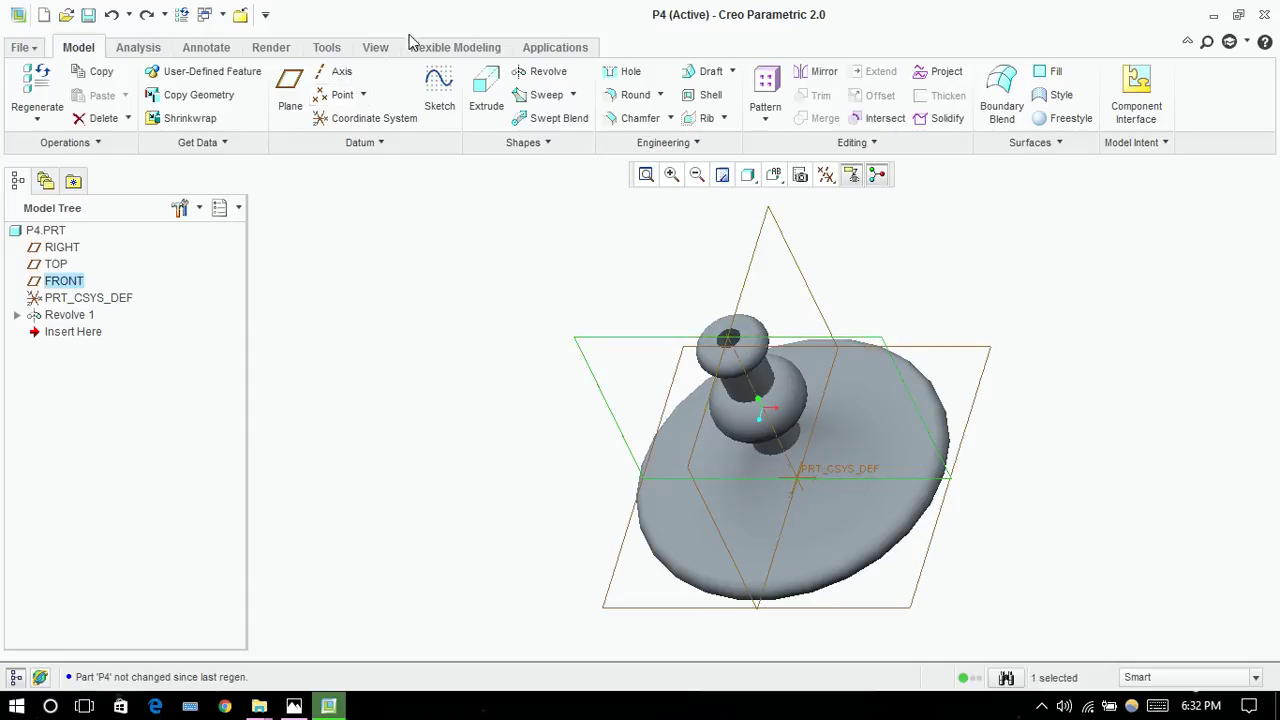
click(432, 88)
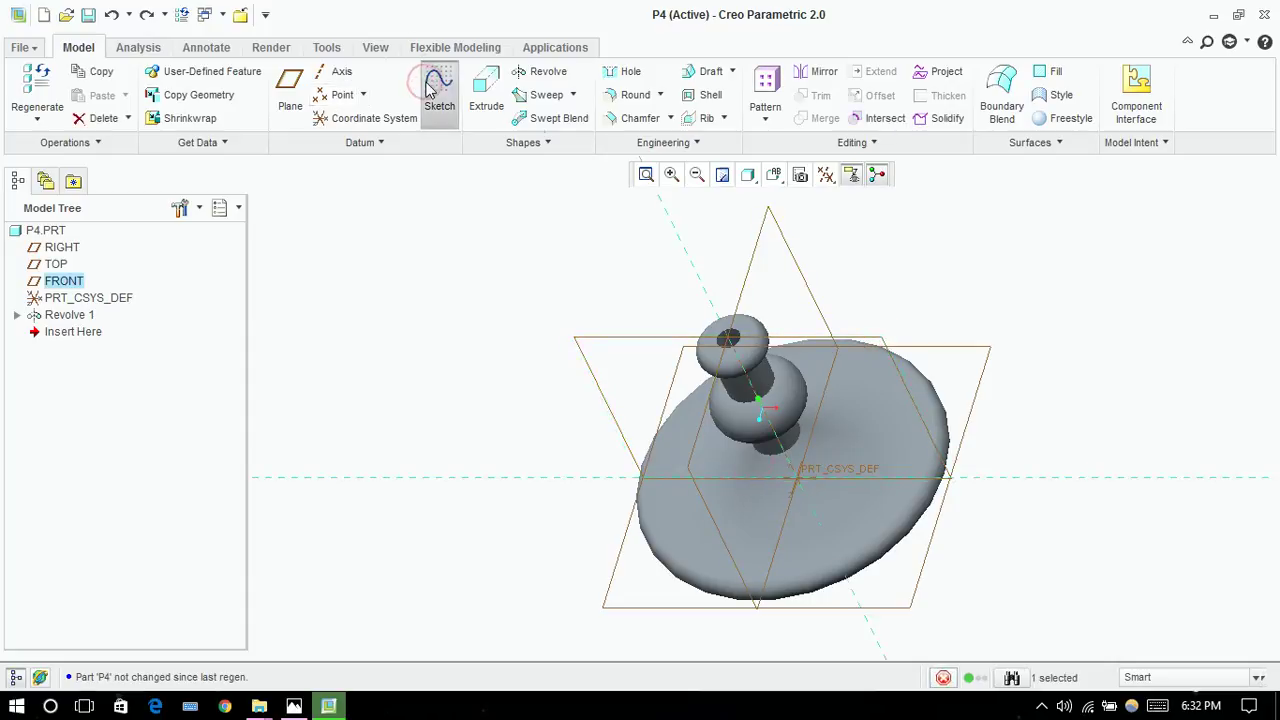
click(827, 176)
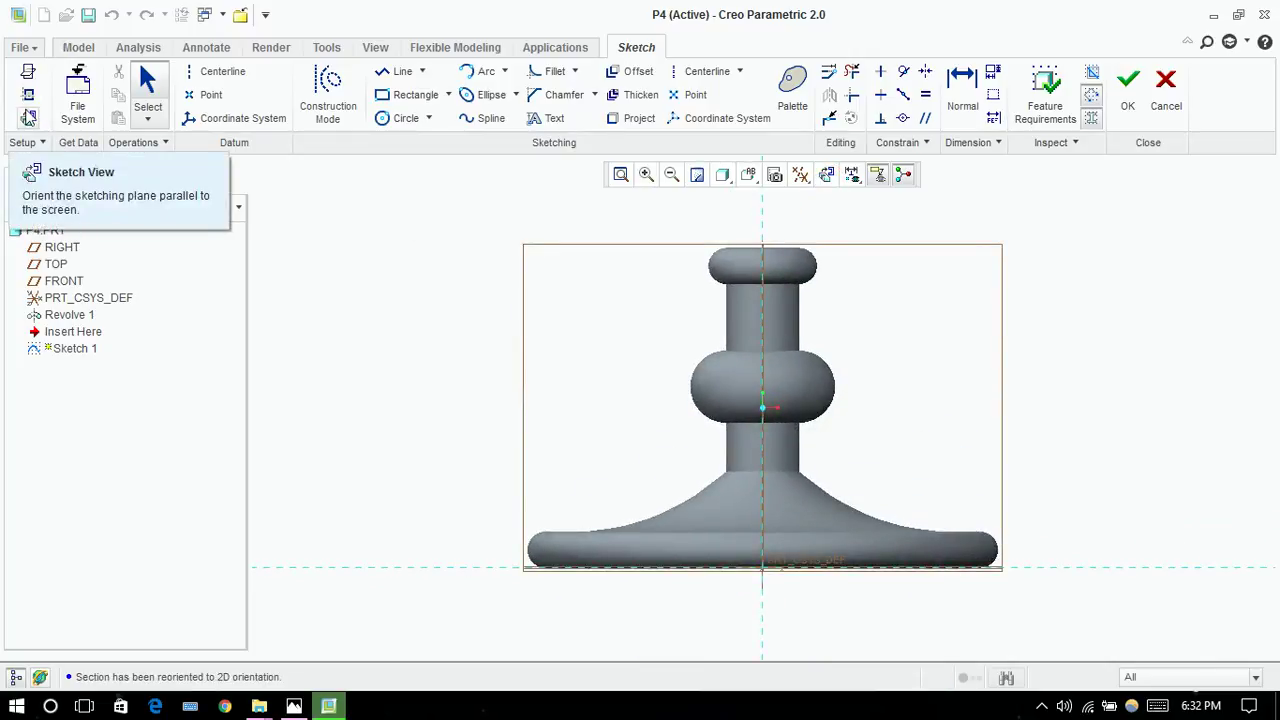
click(28, 94)
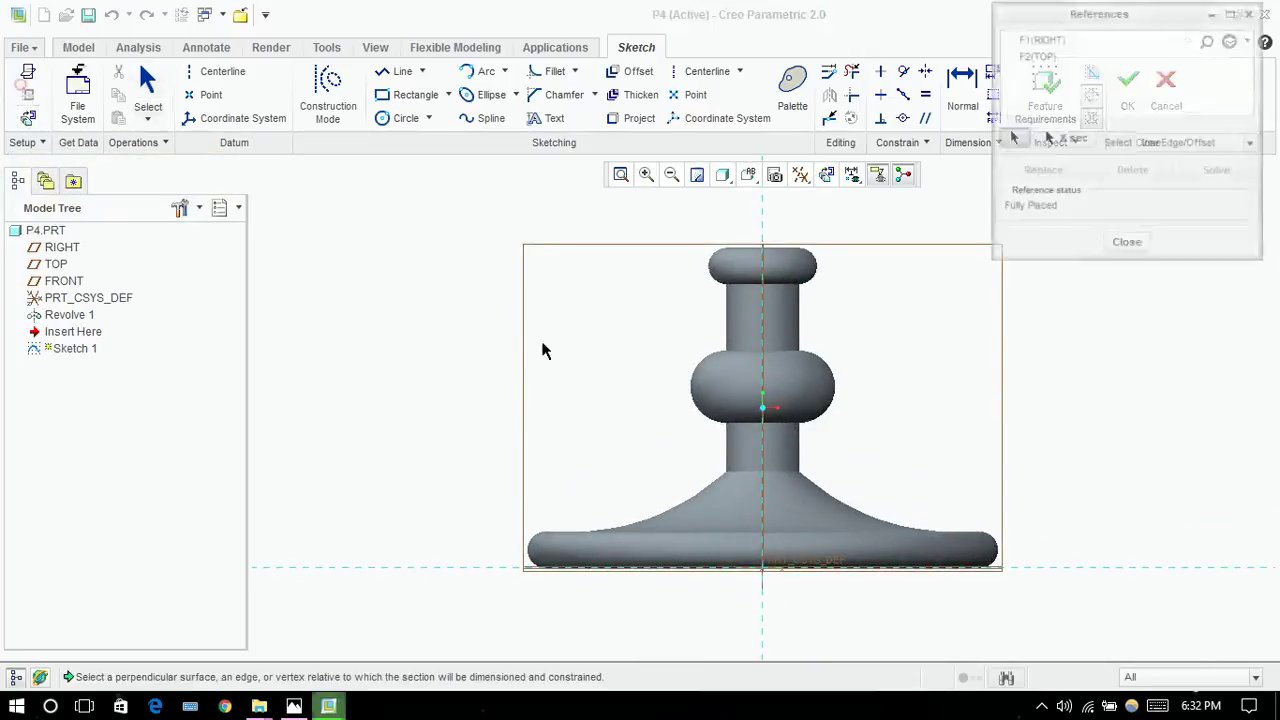
click(990, 538)
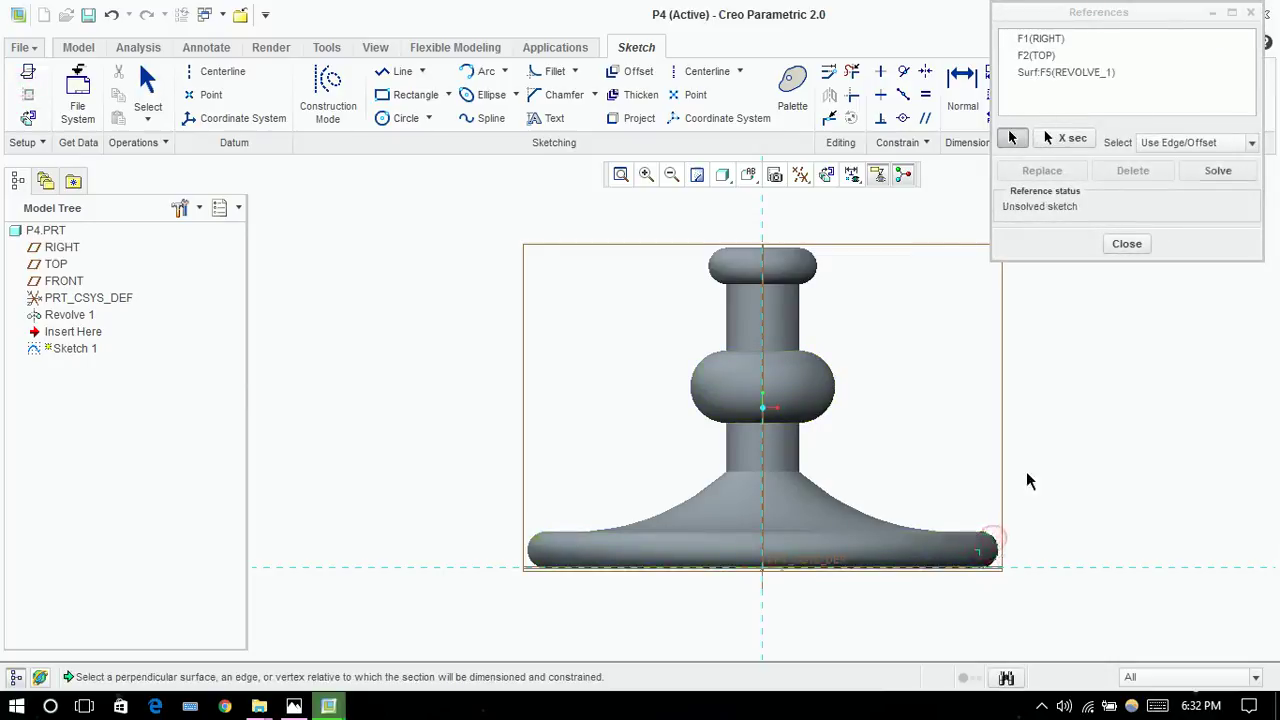
click(1127, 244)
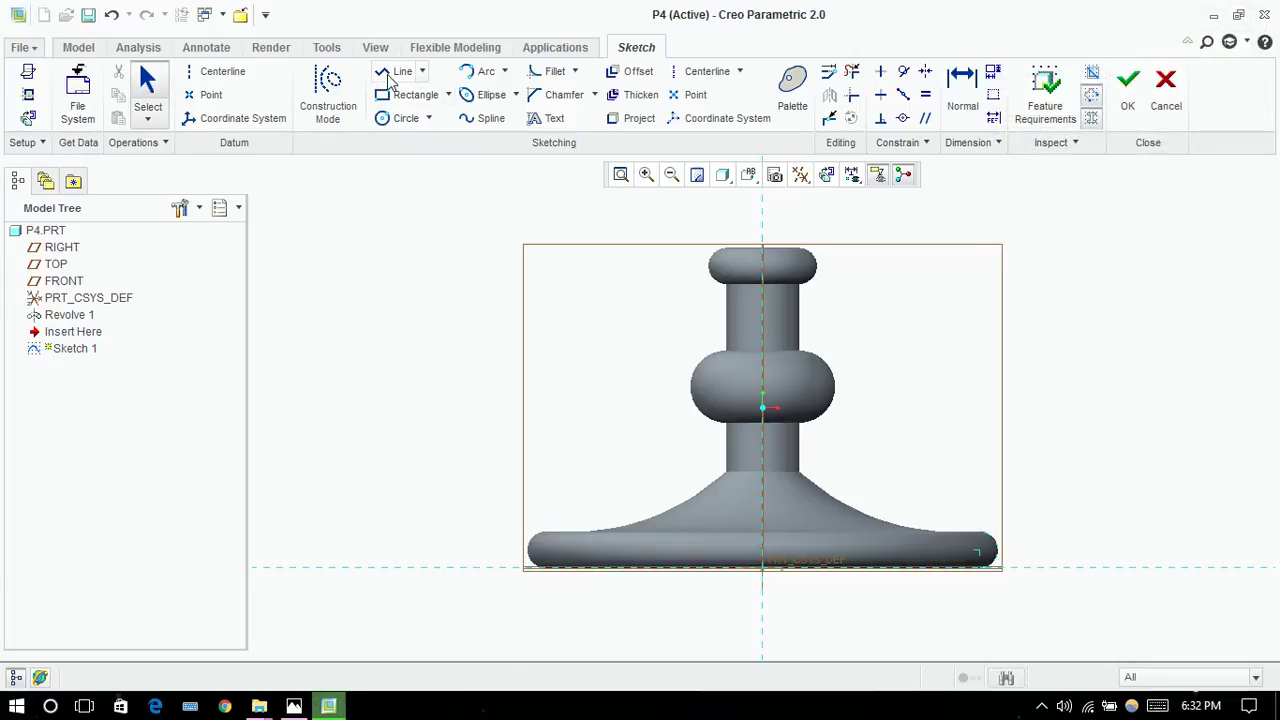
Step: Draw a spline from the base's right edge that loops out, up and back left, then accept Sketch 1
click(487, 118)
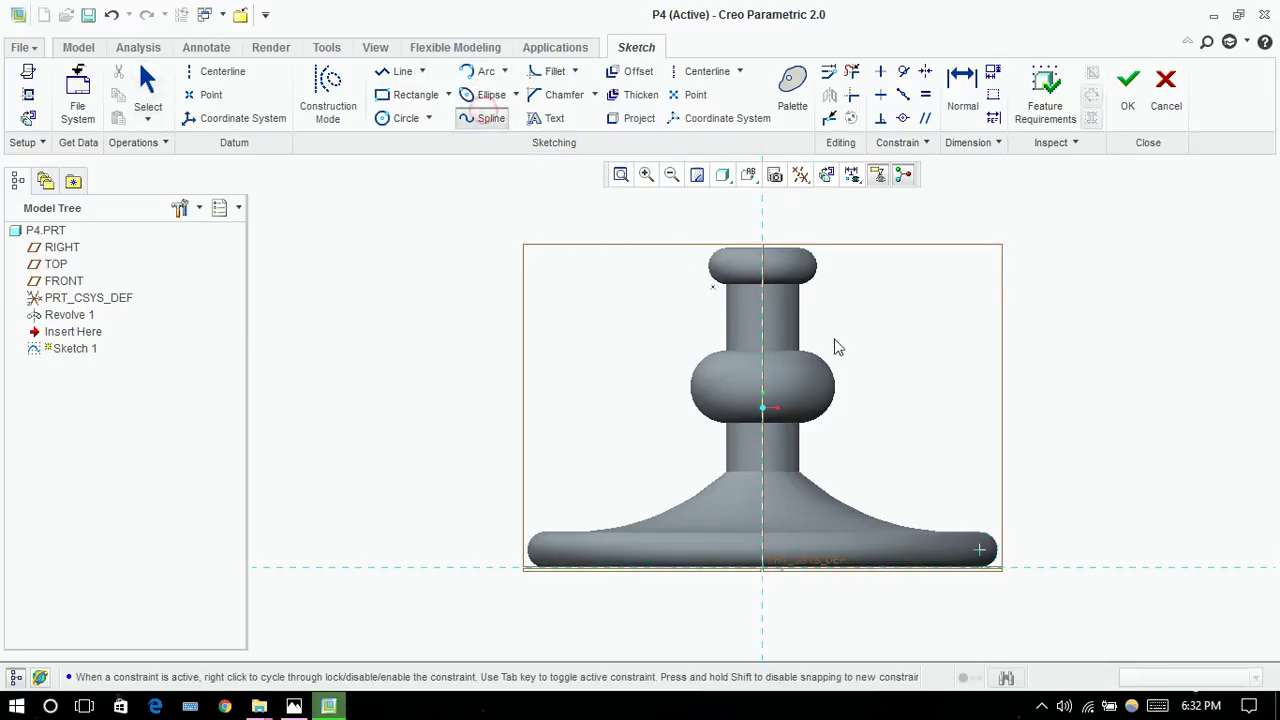
click(978, 553)
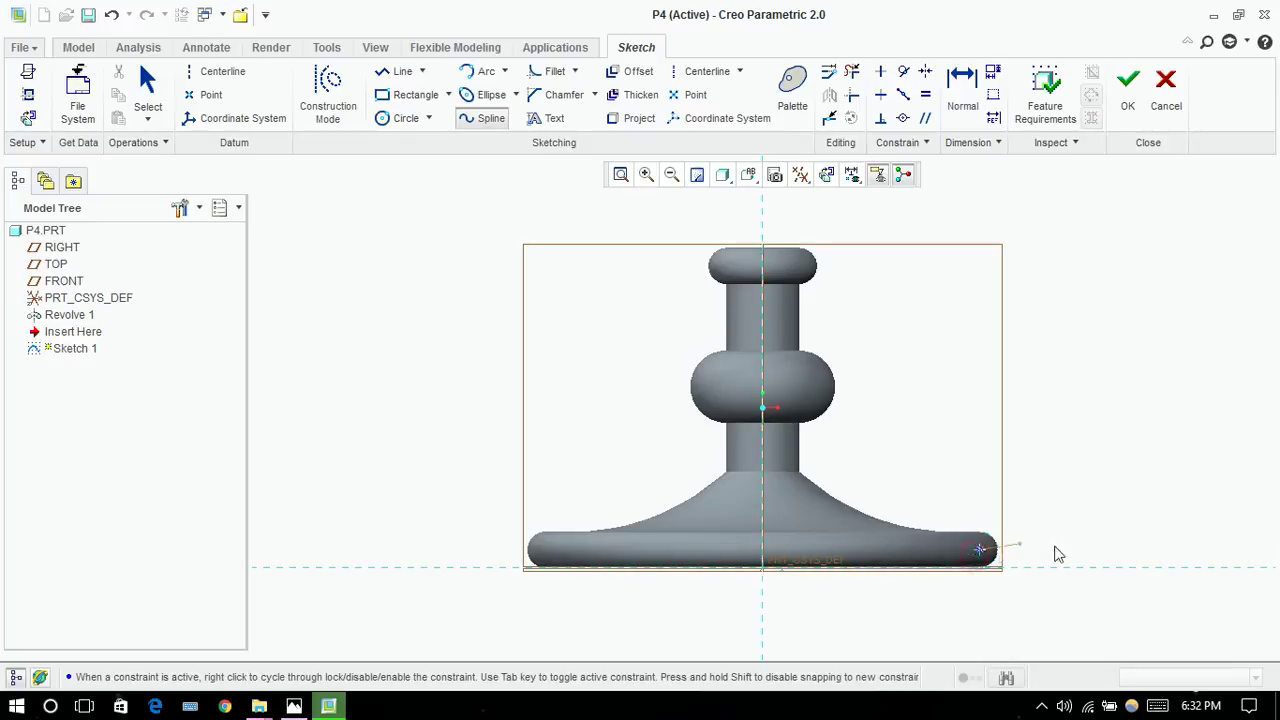
click(1116, 549)
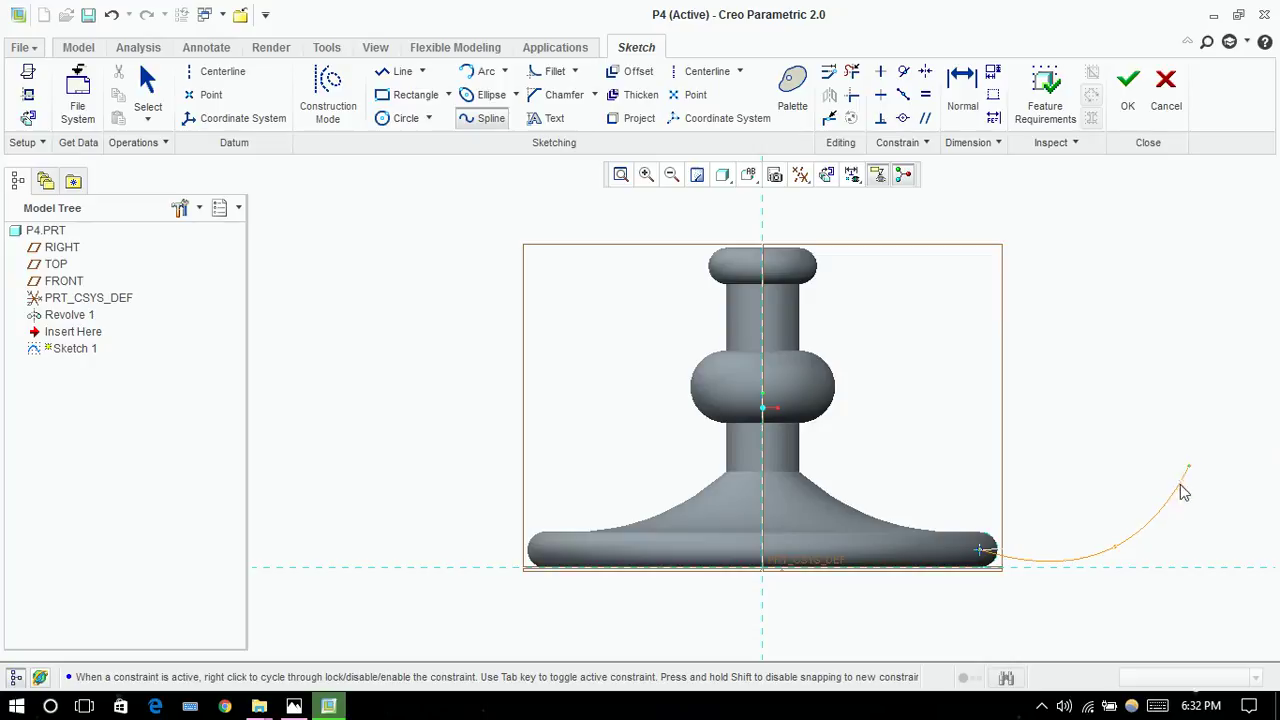
click(1170, 492)
middle_click(1148, 466)
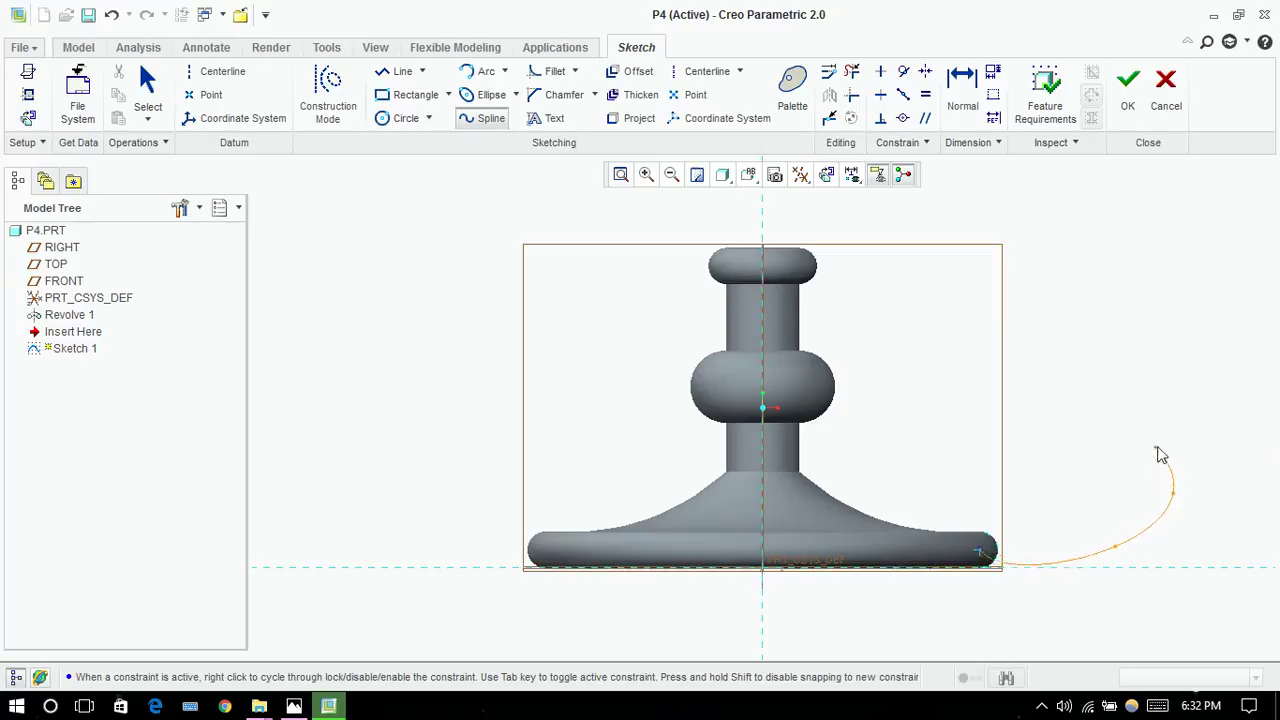
click(1126, 447)
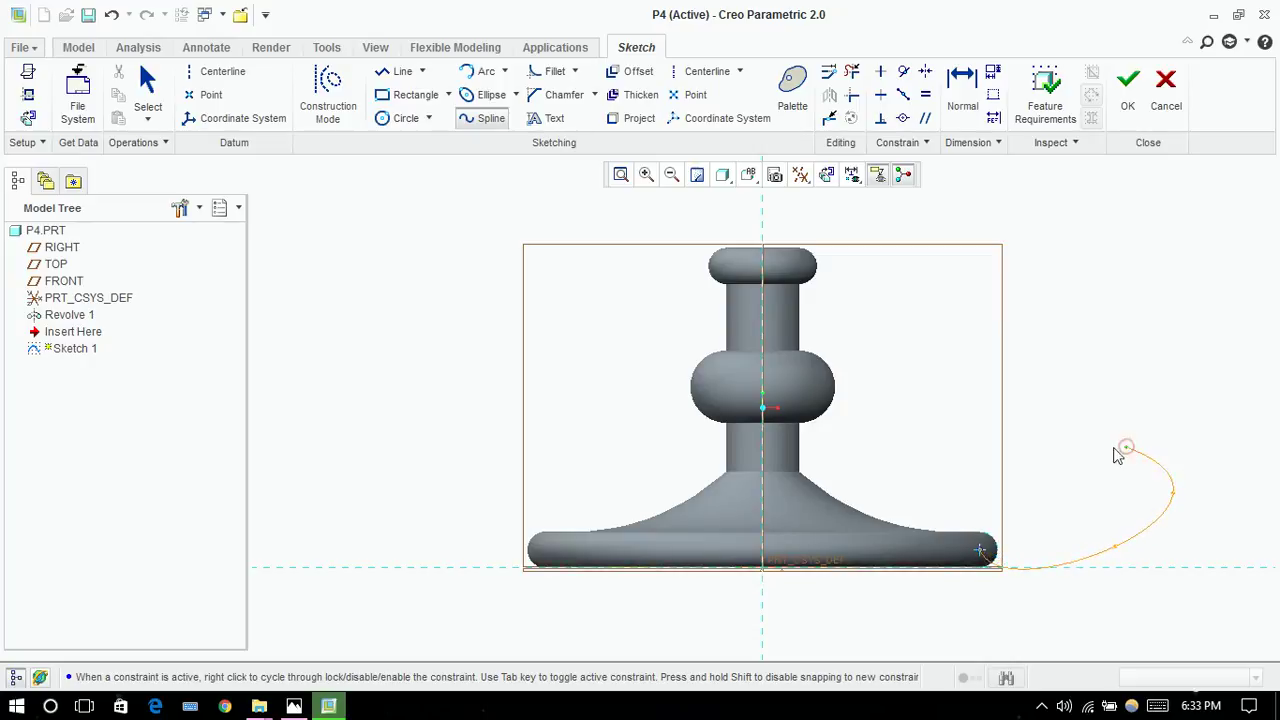
click(1045, 471)
middle_click(1046, 477)
middle_click(1110, 292)
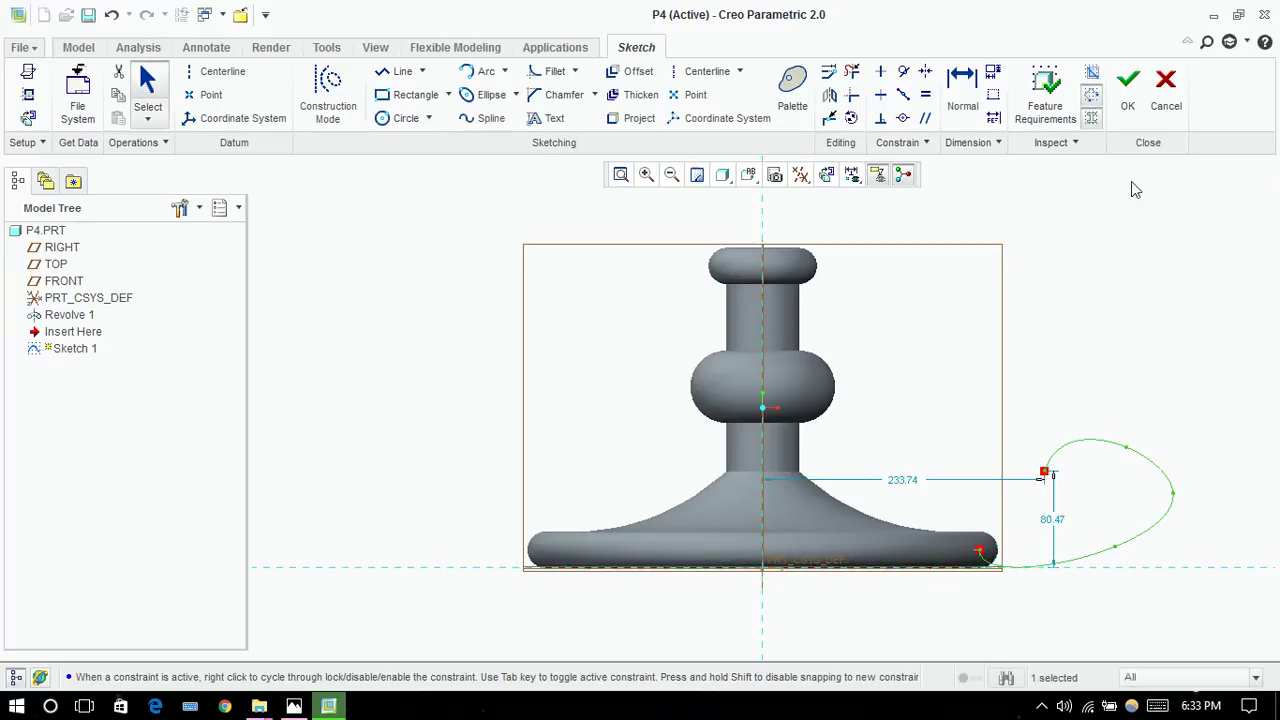
click(1127, 85)
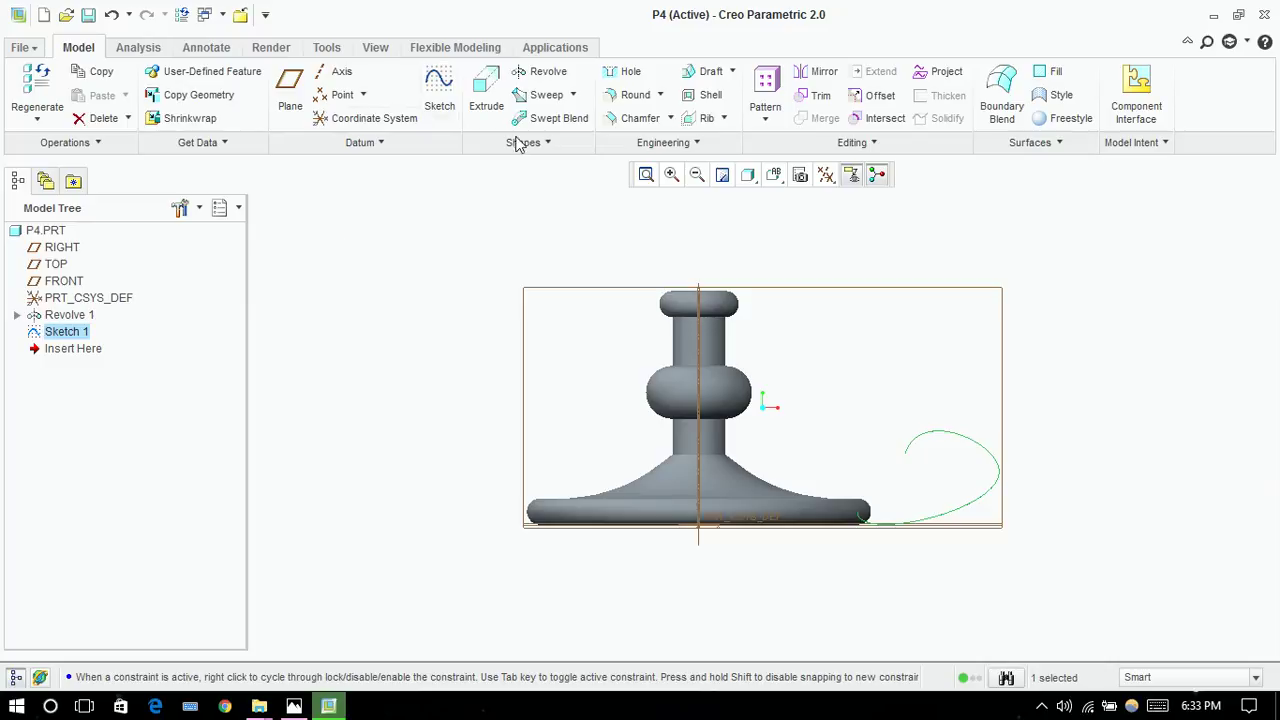
Step: Start a sweep along the handle curve and sketch its cross-section facing the screen
click(547, 94)
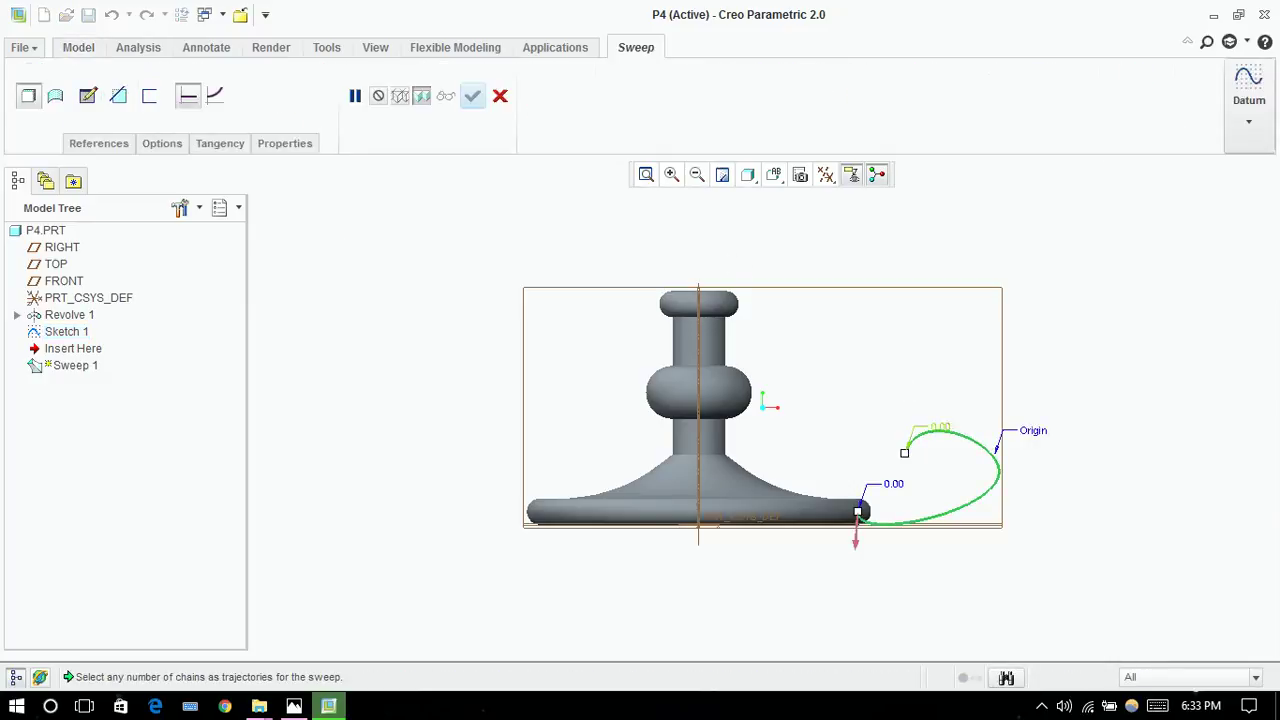
click(84, 95)
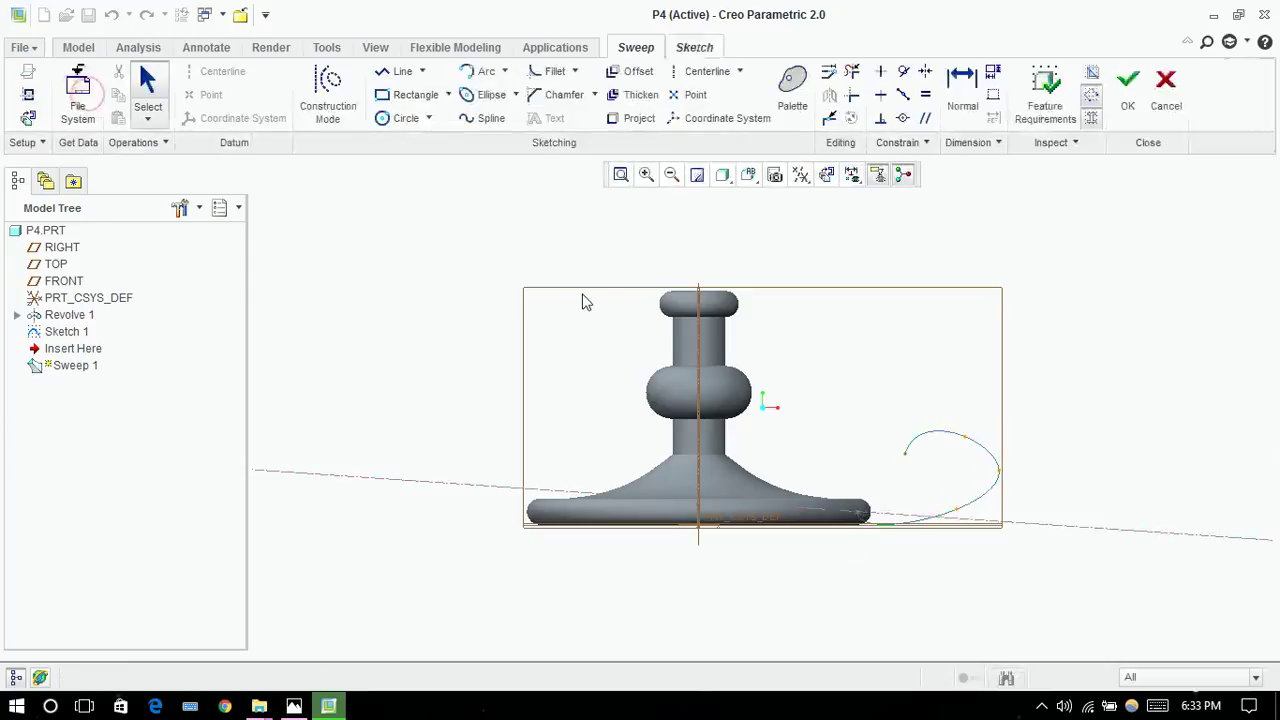
click(826, 174)
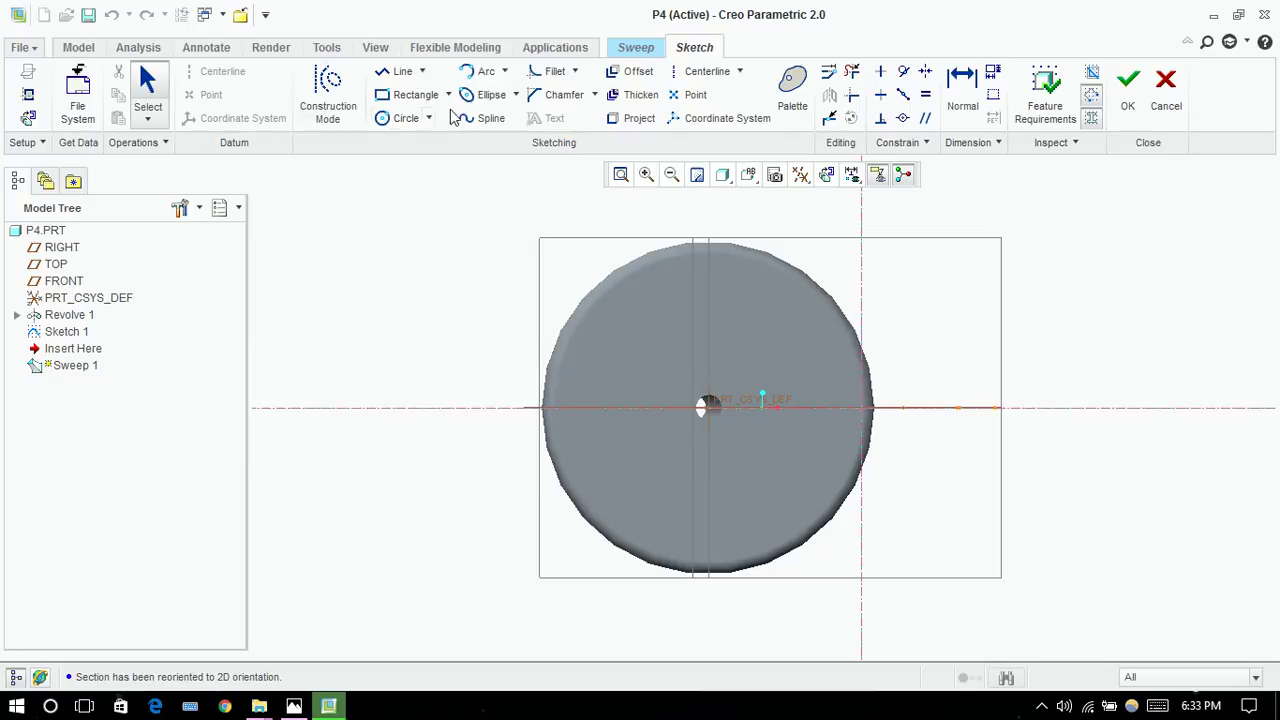
Step: Draw a small centre-and-axis ellipse at the path's start point and accept the section to preview Sweep 1
click(487, 95)
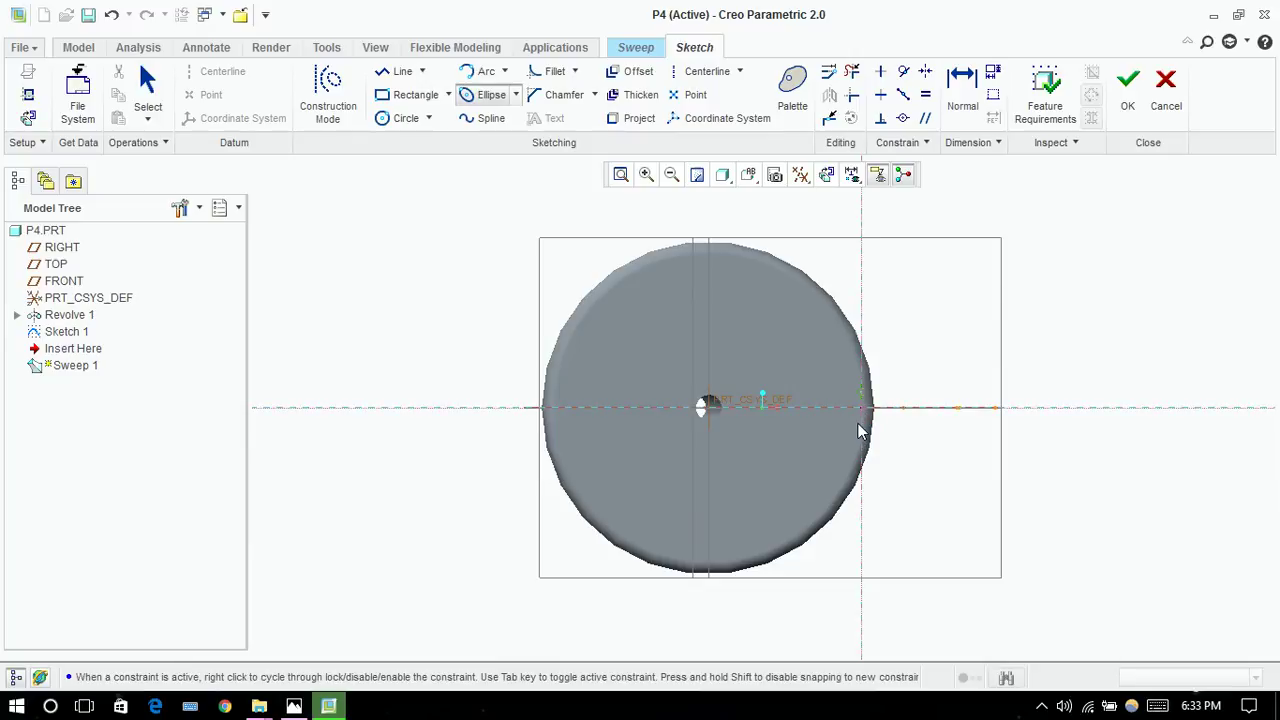
click(872, 407)
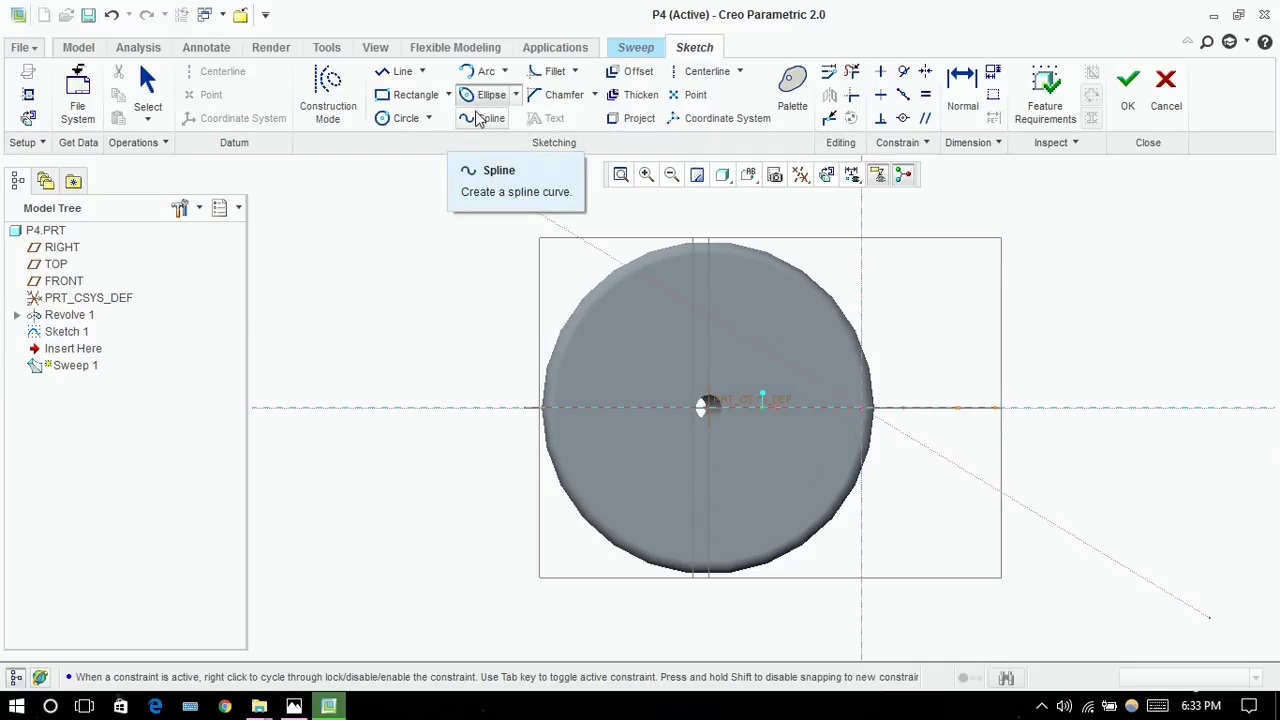
click(511, 96)
click(515, 97)
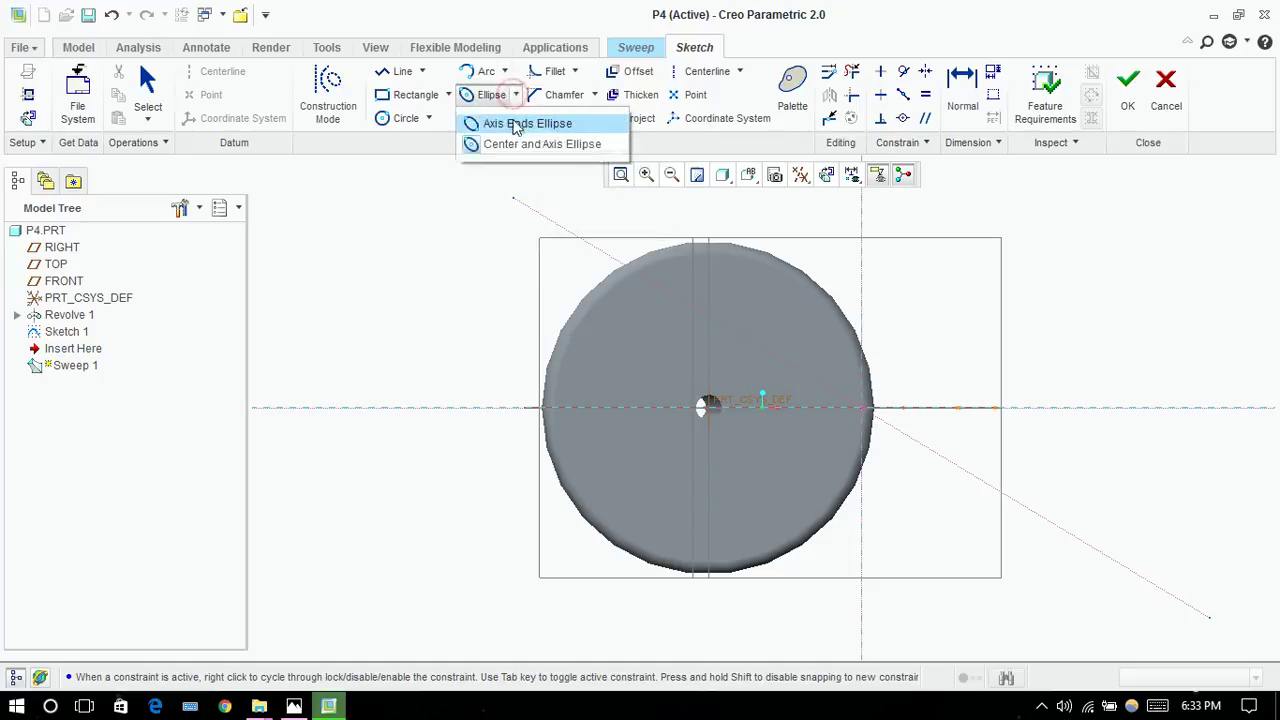
click(513, 144)
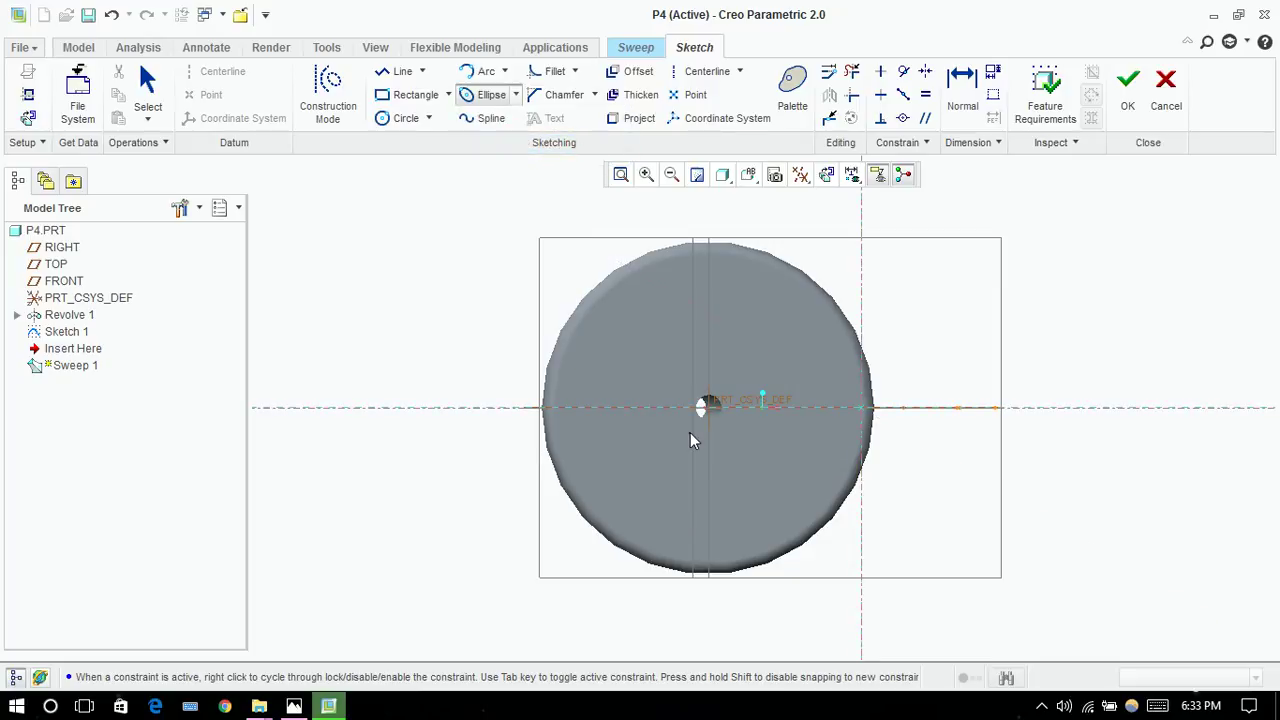
click(861, 424)
middle_click(943, 366)
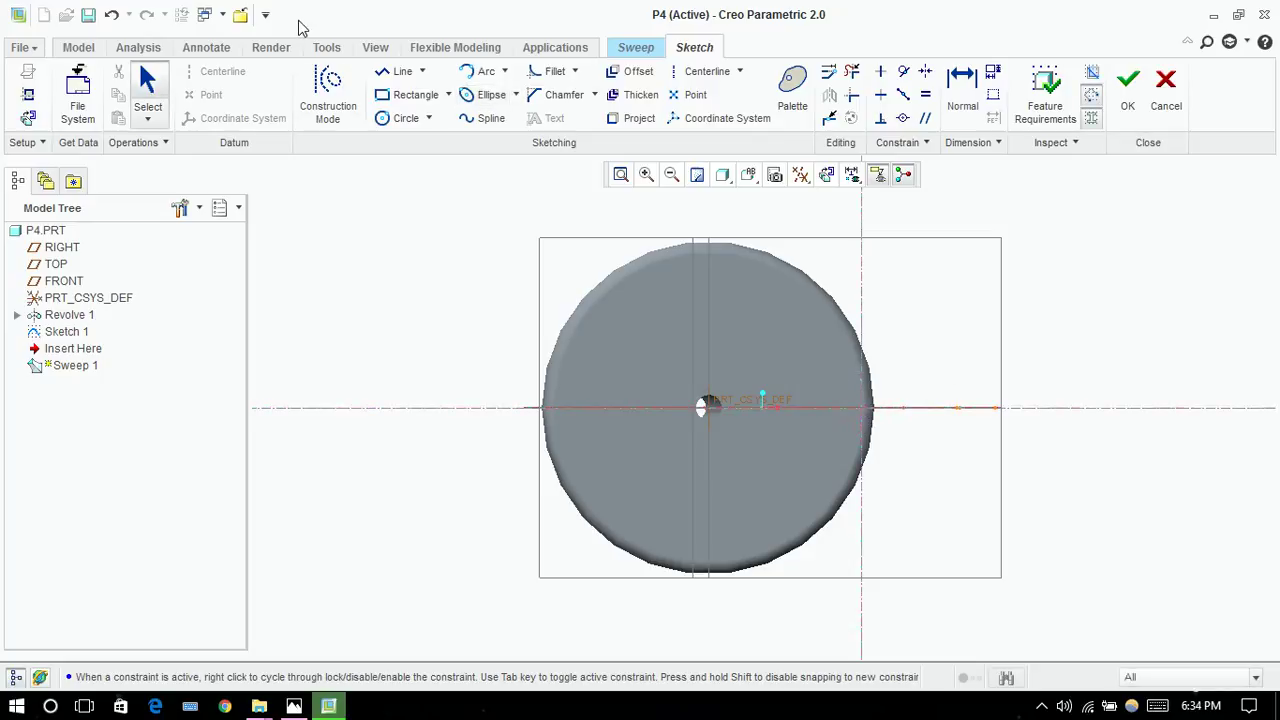
click(508, 94)
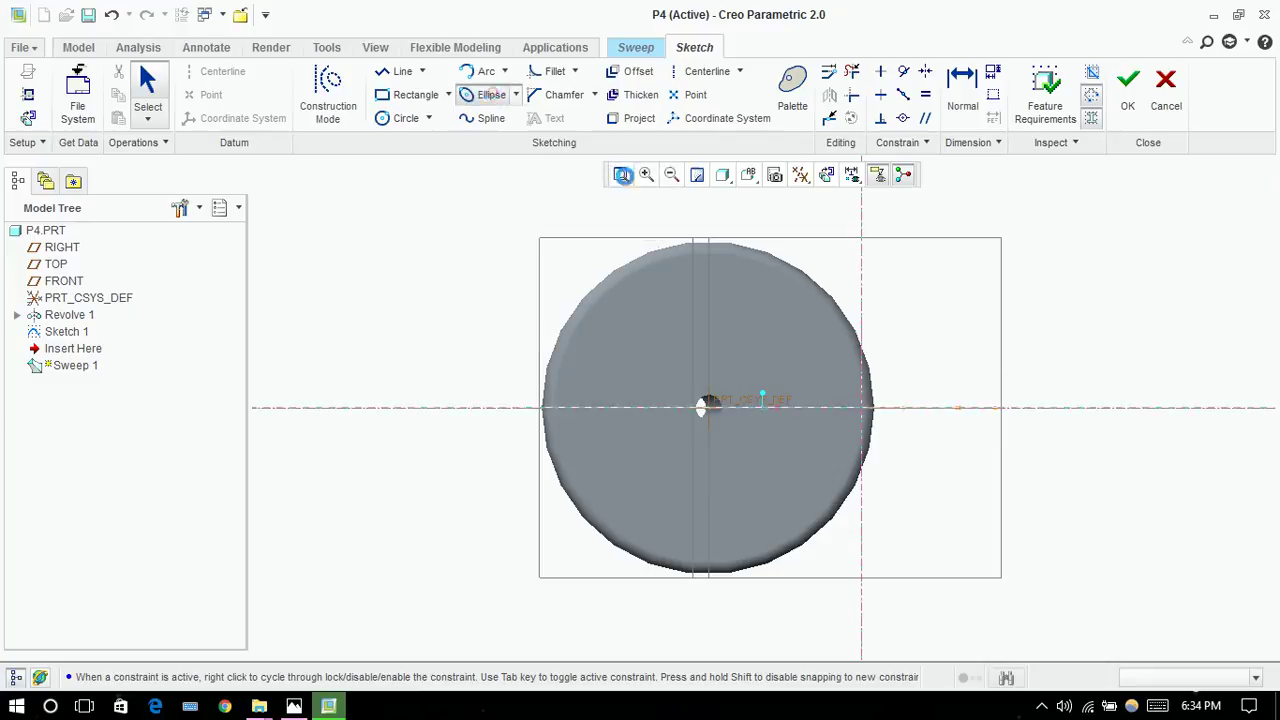
click(862, 407)
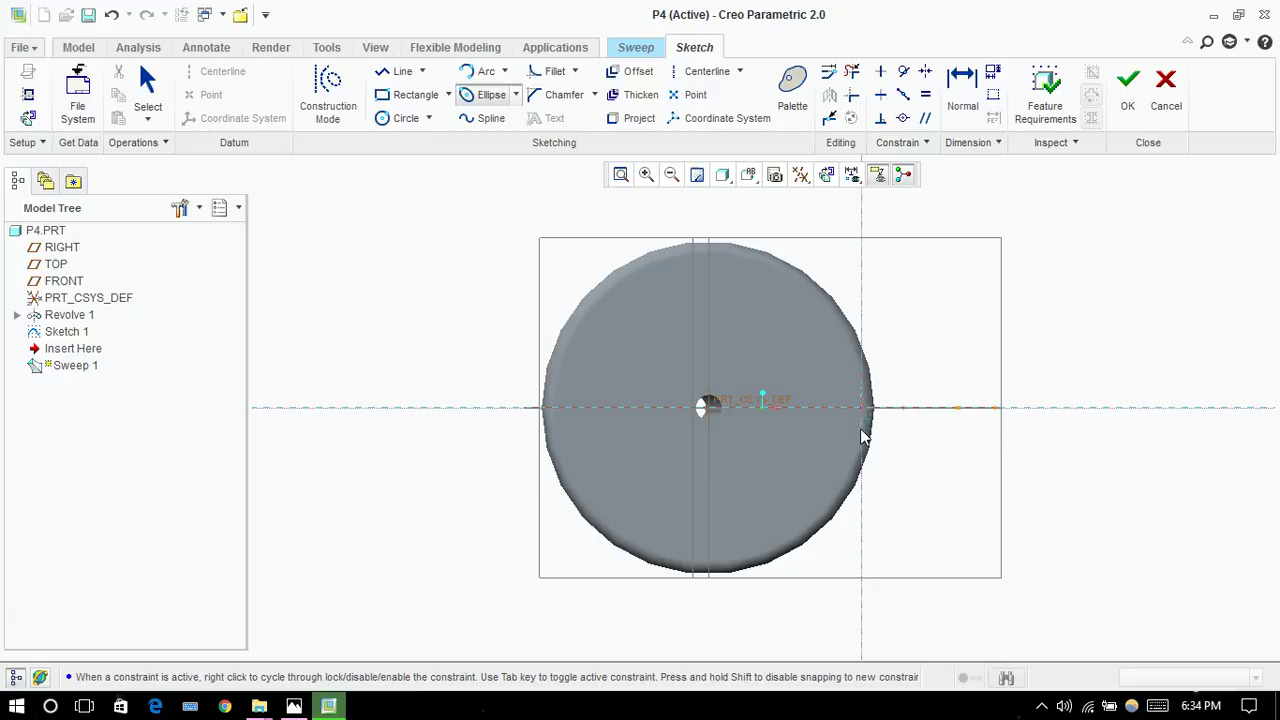
click(908, 340)
middle_click(908, 340)
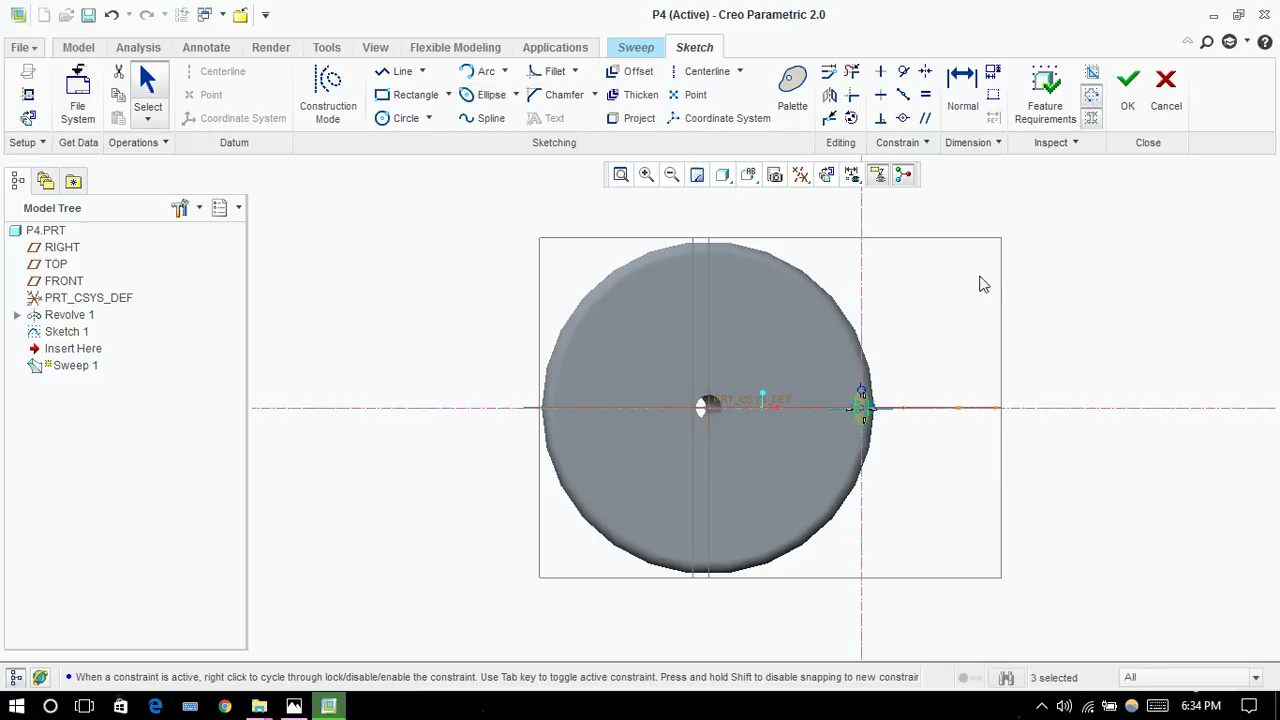
click(1130, 100)
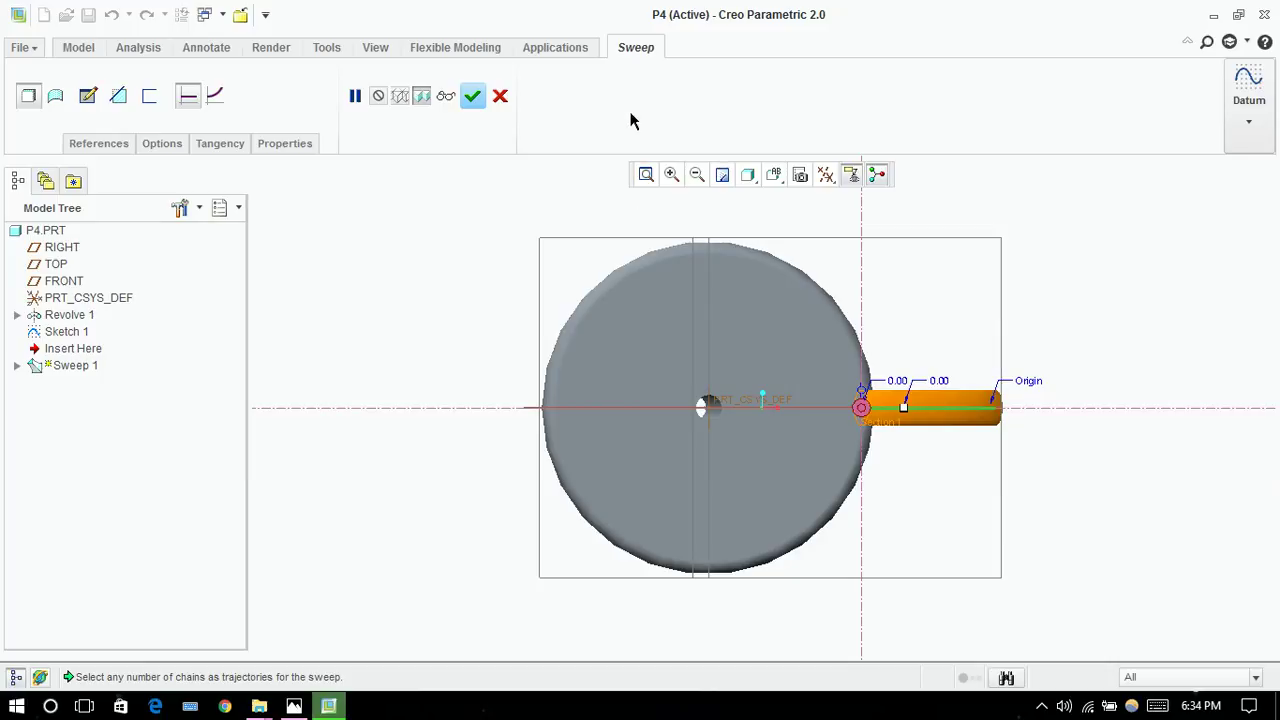
Step: Finish Sweep 1 as the solid handle and return to the standard 3D orientation
click(472, 97)
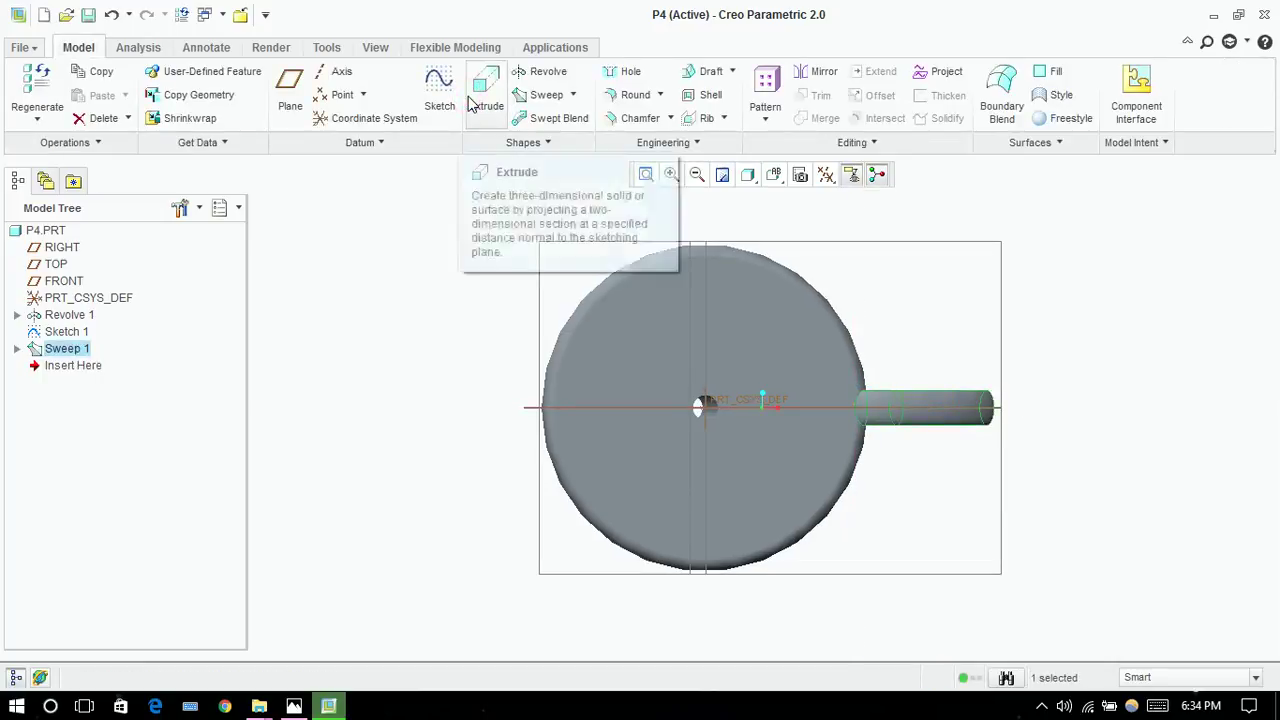
key(ctrl+d)
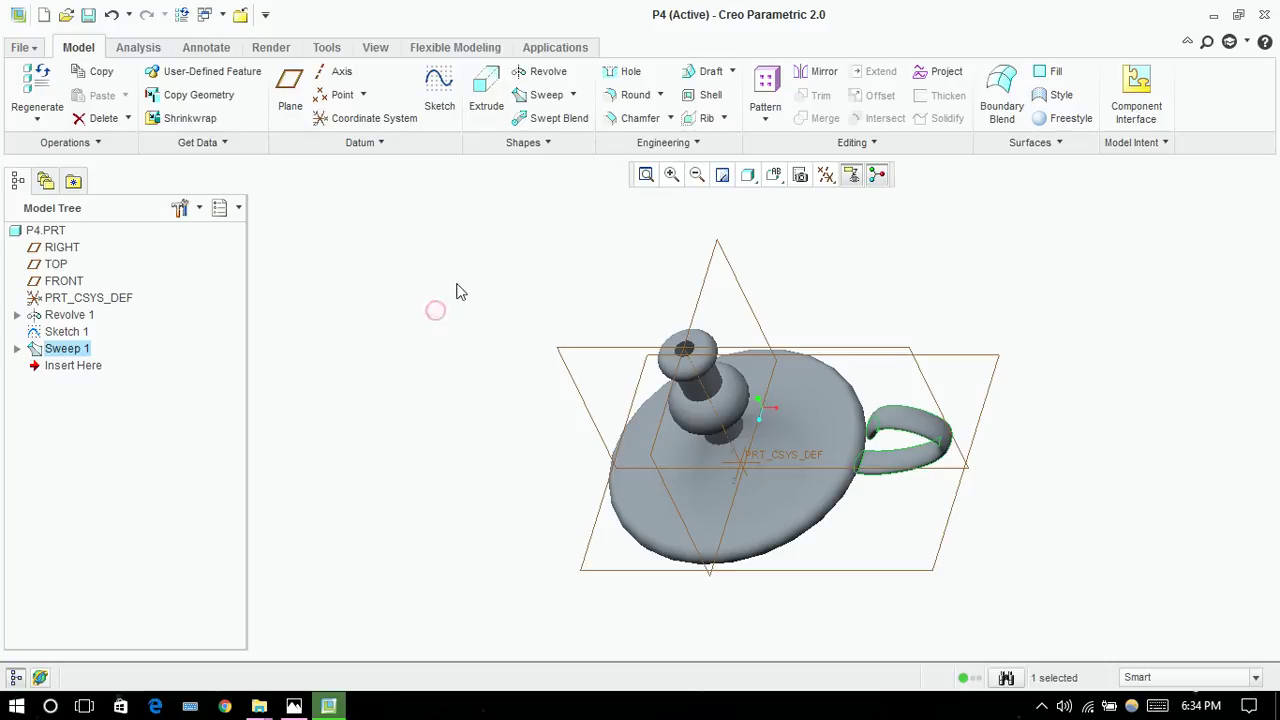
mouse_move(460, 283)
middle_down()
mouse_move(480, 191)
mouse_move(434, 282)
middle_up()
key(ctrl+d)
Step: Hide all datum planes, axes, points and coordinate systems with the Datum Display Filters
click(826, 174)
click(828, 206)
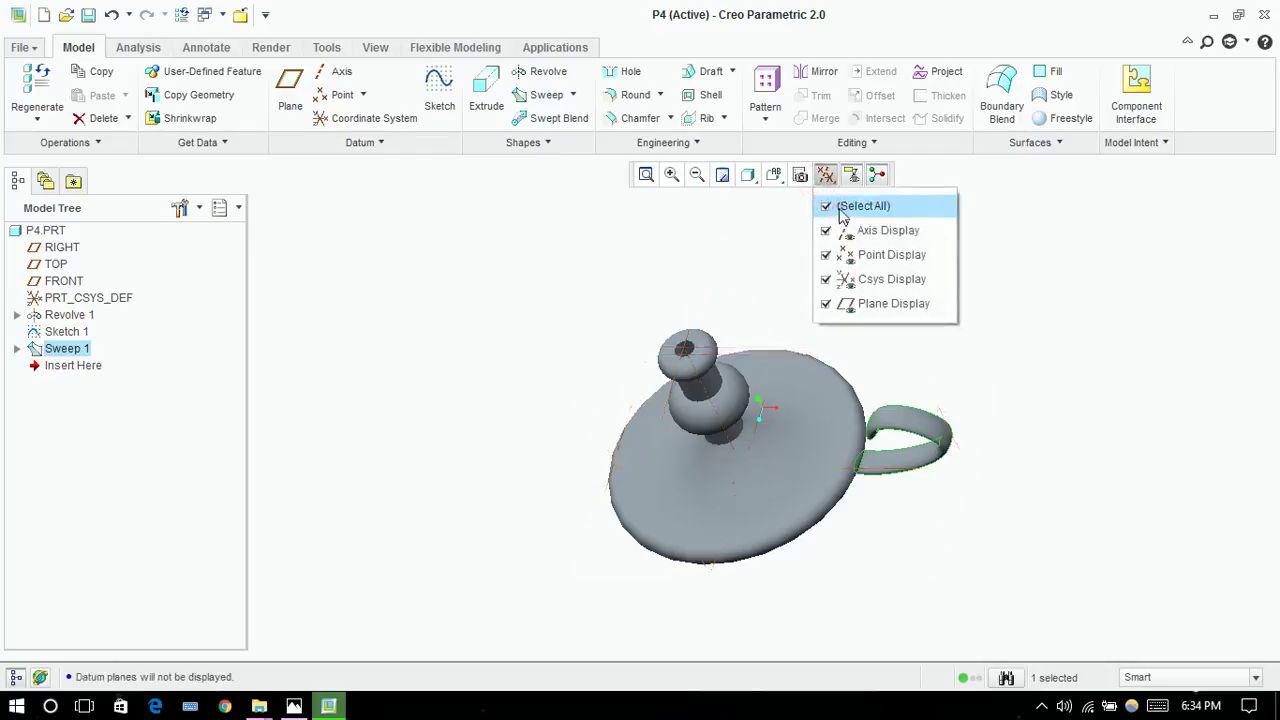
click(442, 228)
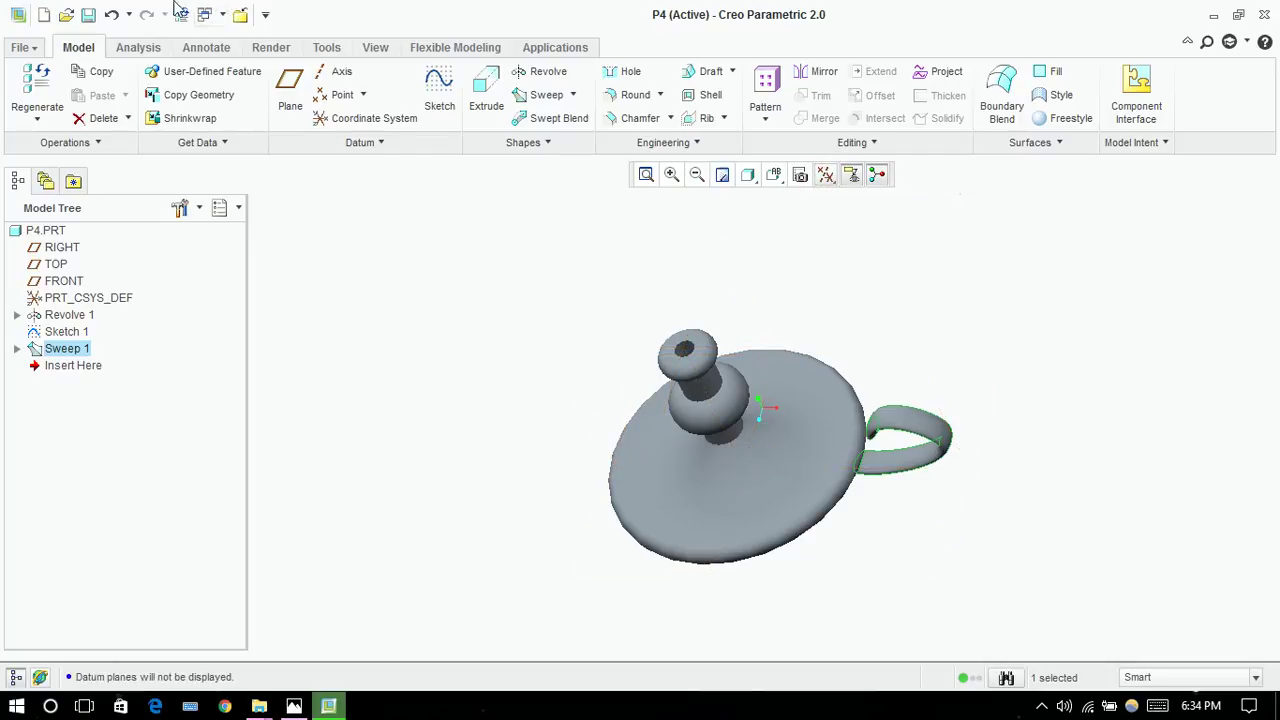
Step: Colour the base's top face dark blue from the Render tab's Appearance Gallery
click(263, 49)
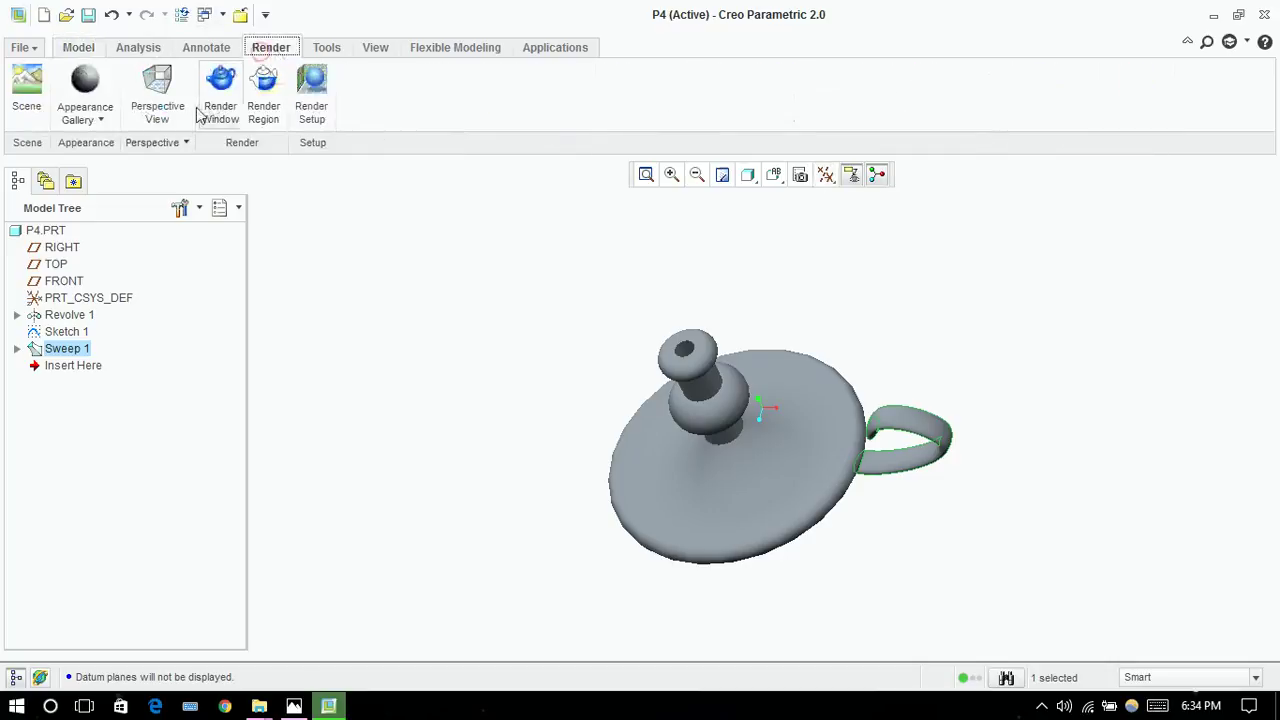
click(91, 110)
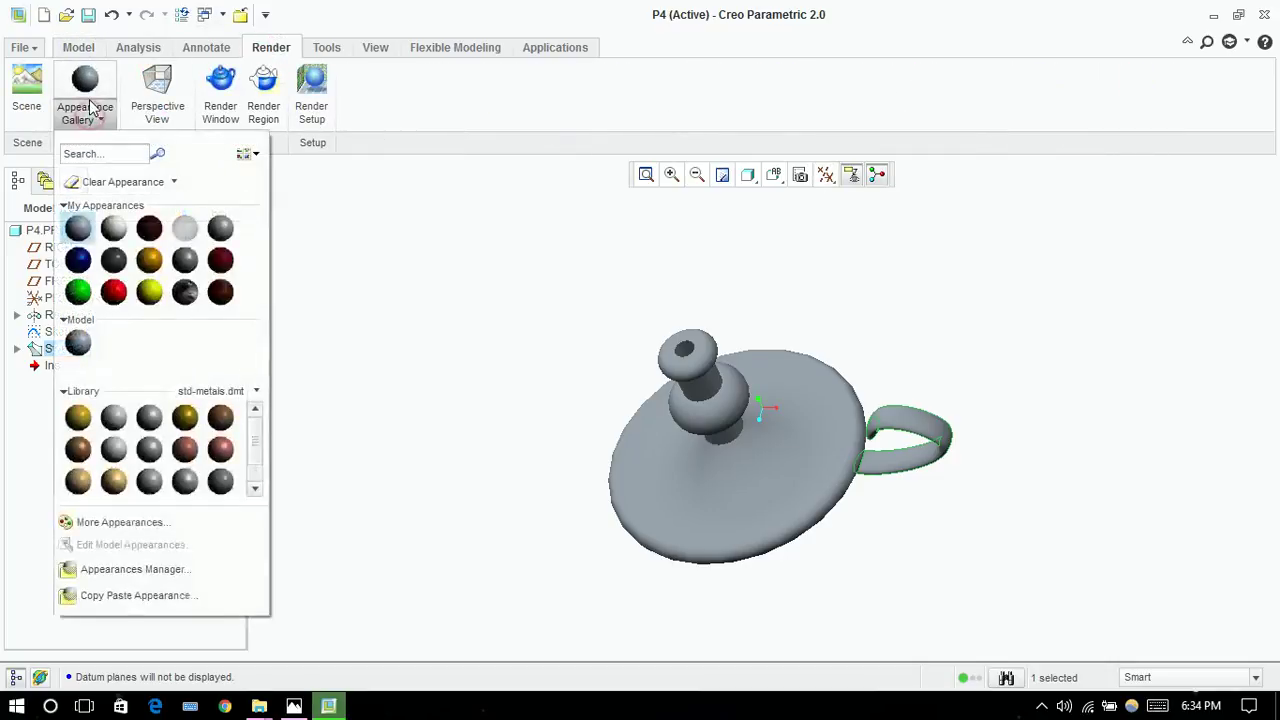
click(78, 260)
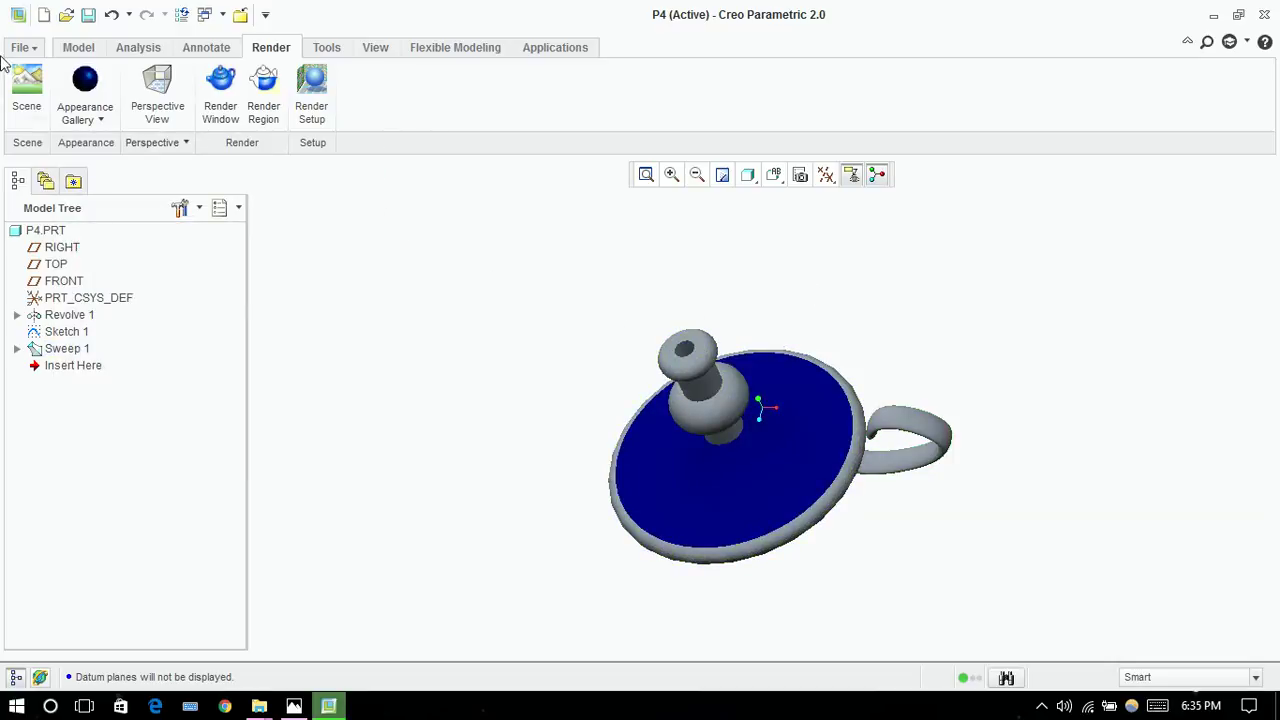
Step: Apply green to the stem's bulb, neck, top ring and cap surfaces
click(101, 122)
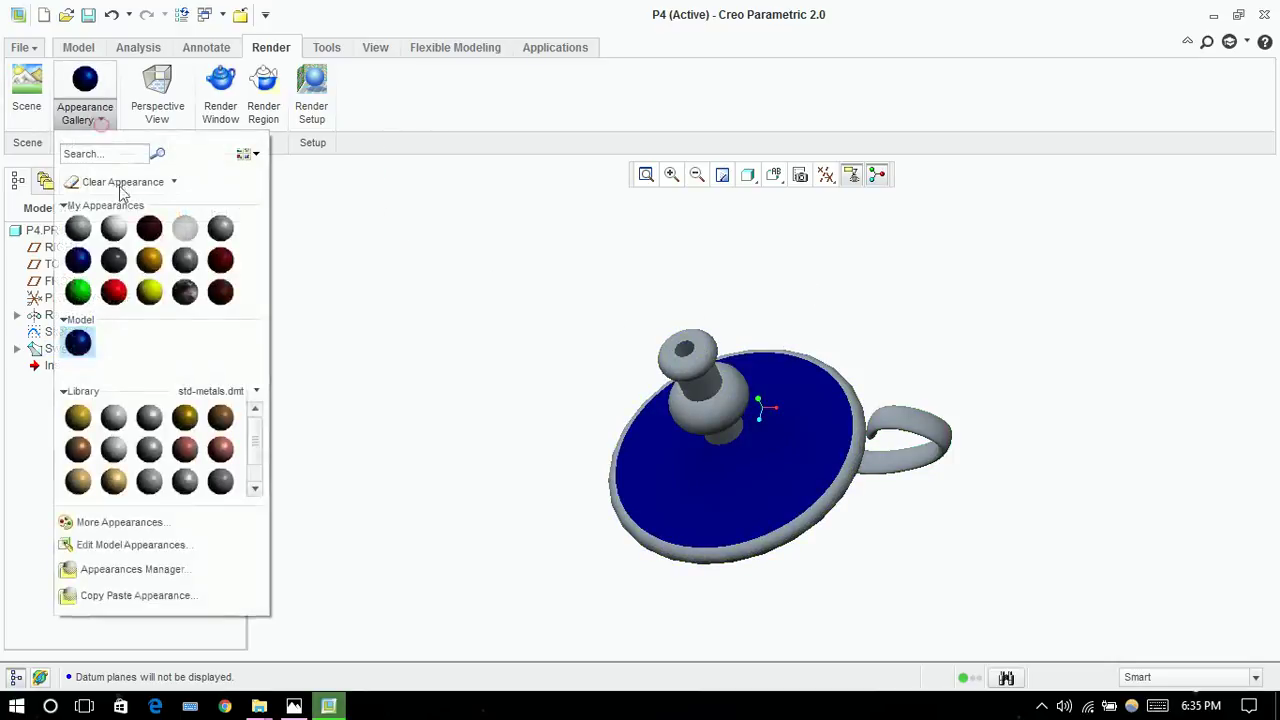
click(78, 292)
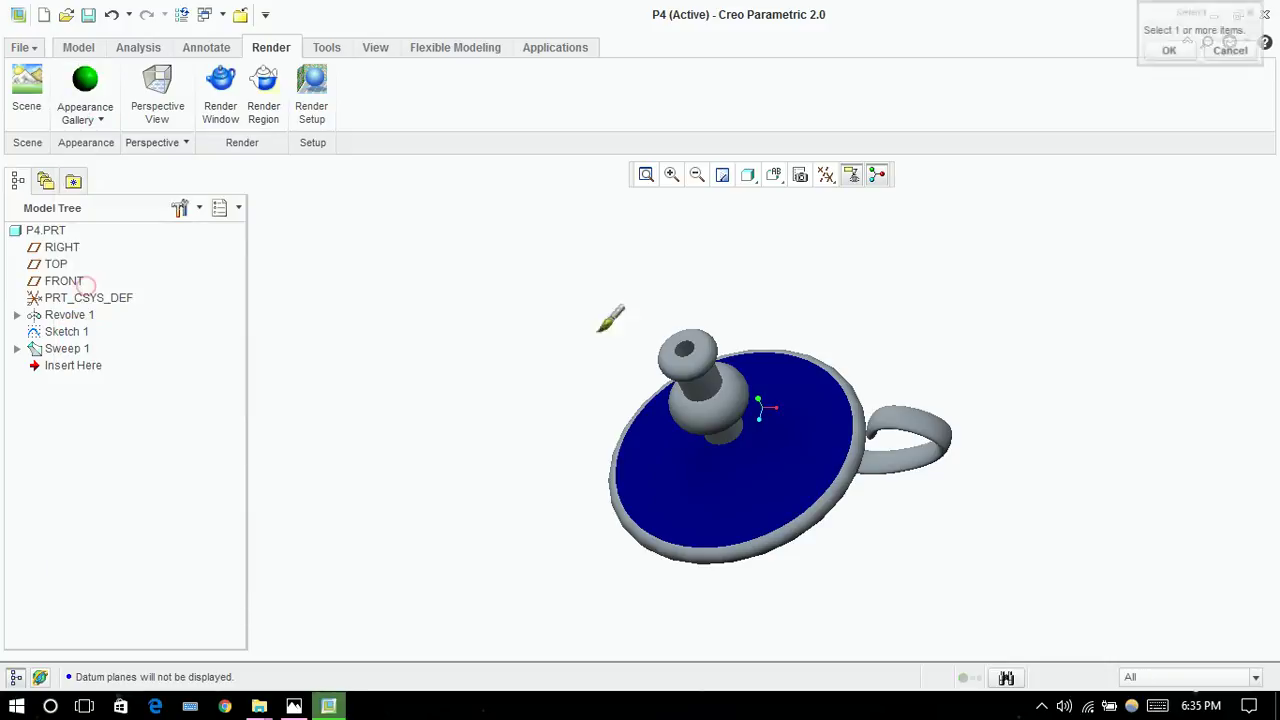
click(690, 398)
ctrl+click(718, 352)
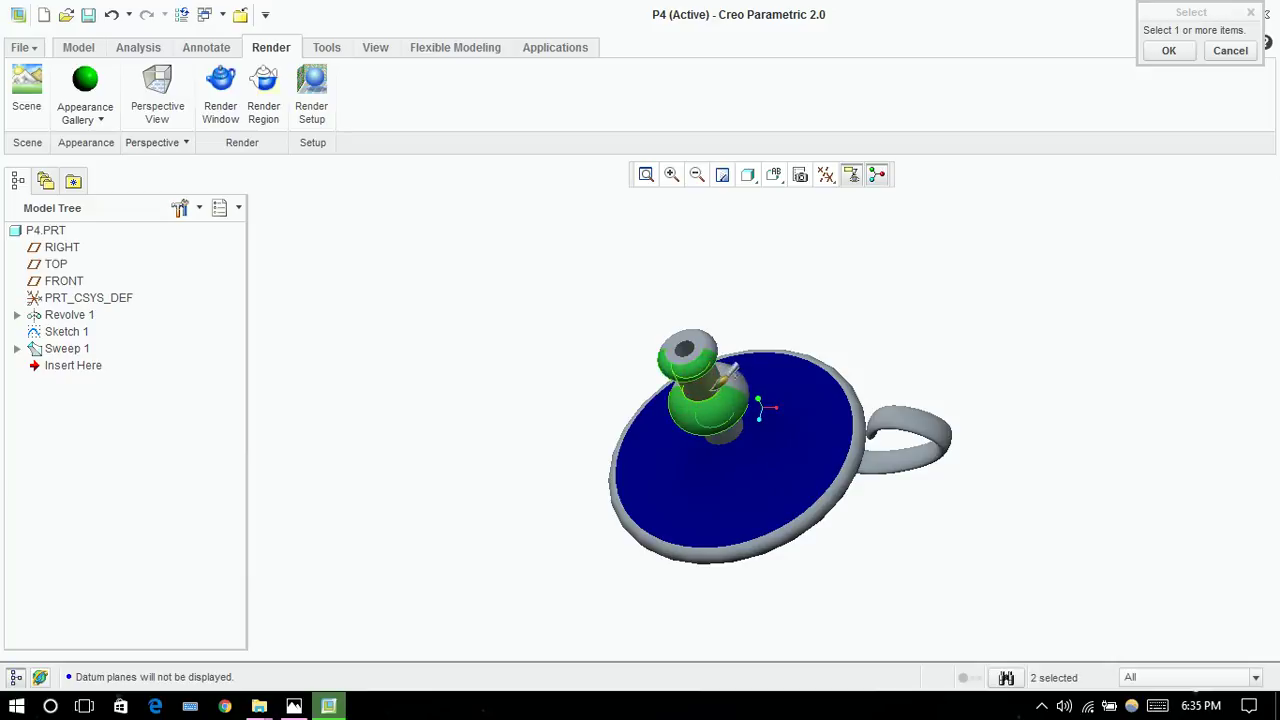
ctrl+click(690, 348)
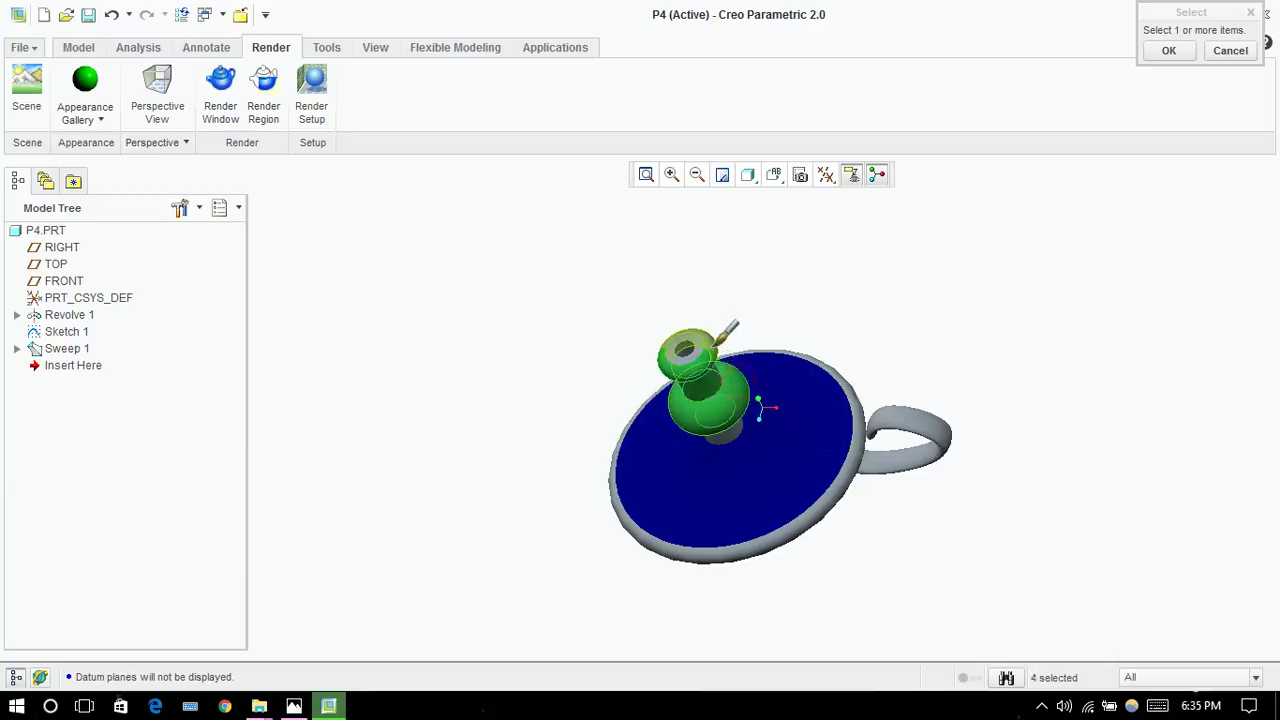
ctrl+click(704, 336)
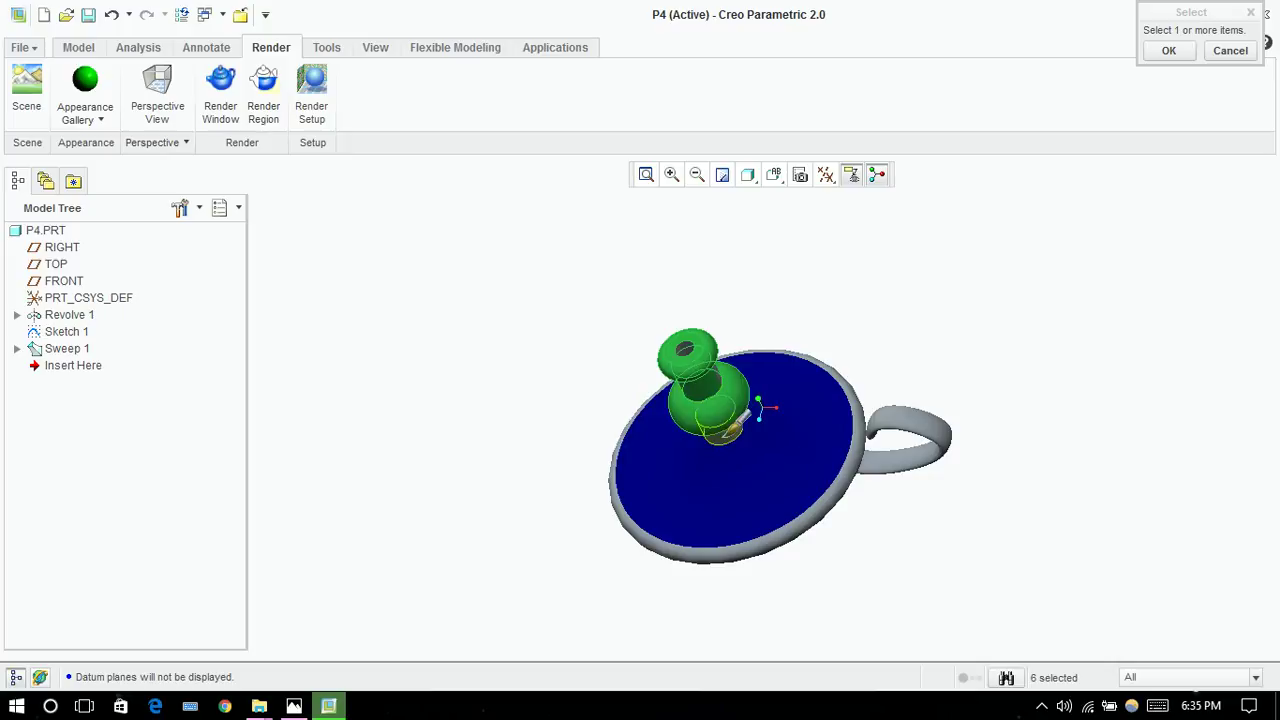
ctrl+click(730, 428)
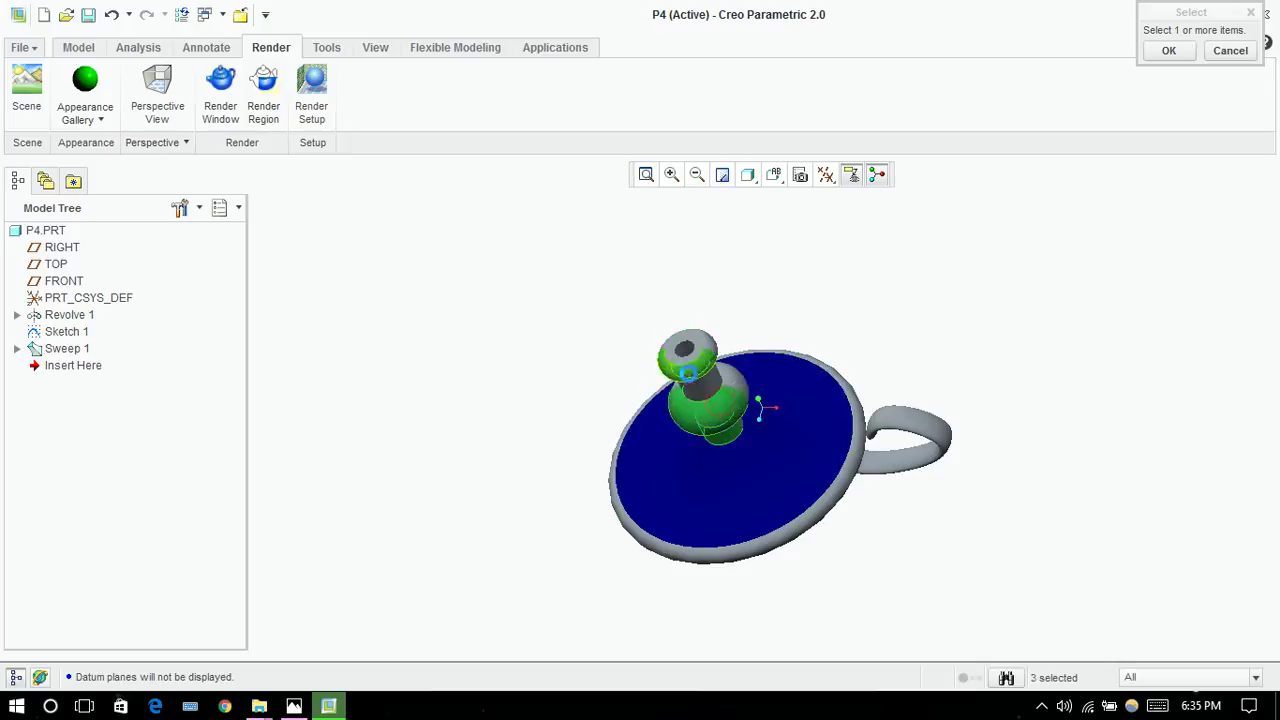
ctrl+click(705, 385)
ctrl+click(718, 343)
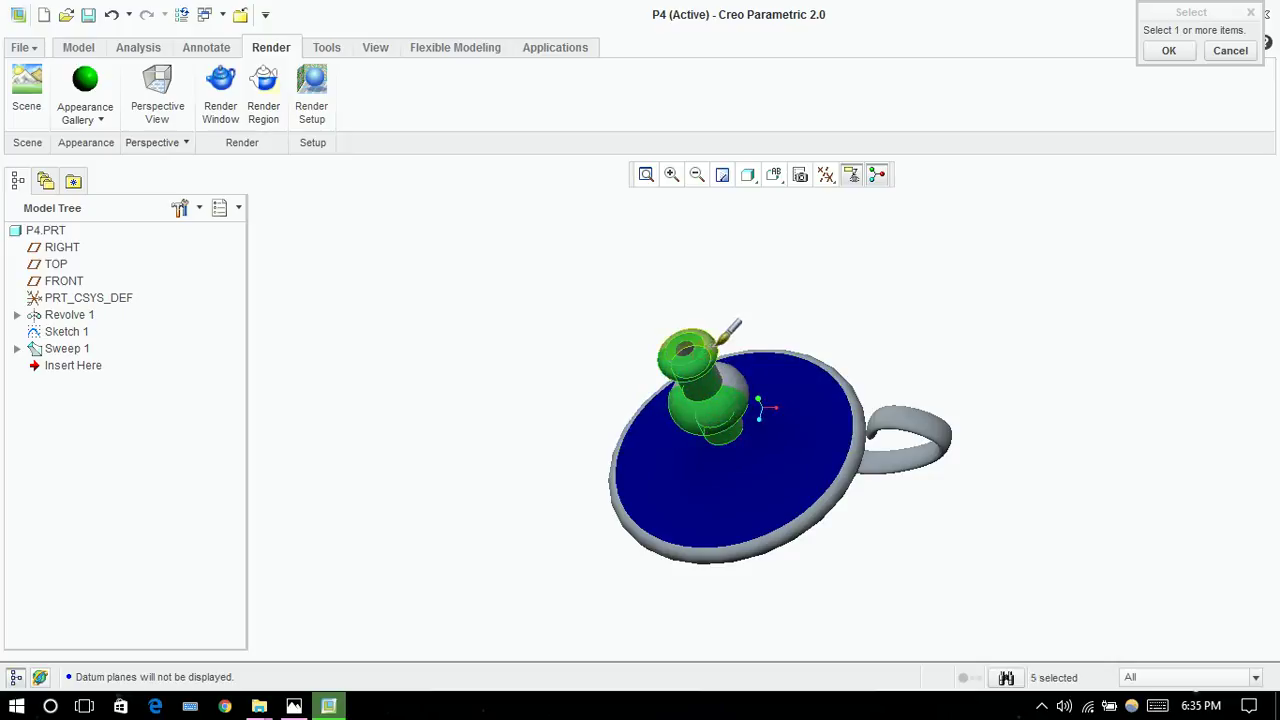
ctrl+click(742, 374)
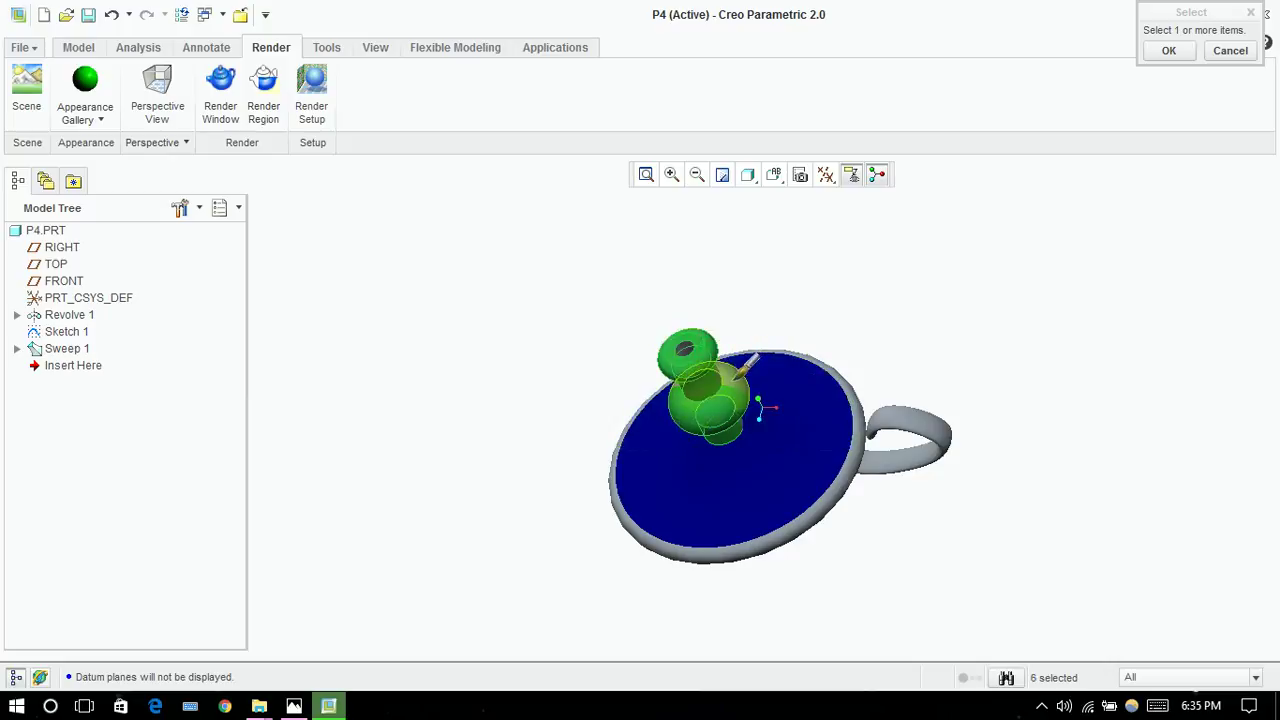
ctrl+click(741, 372)
click(1166, 50)
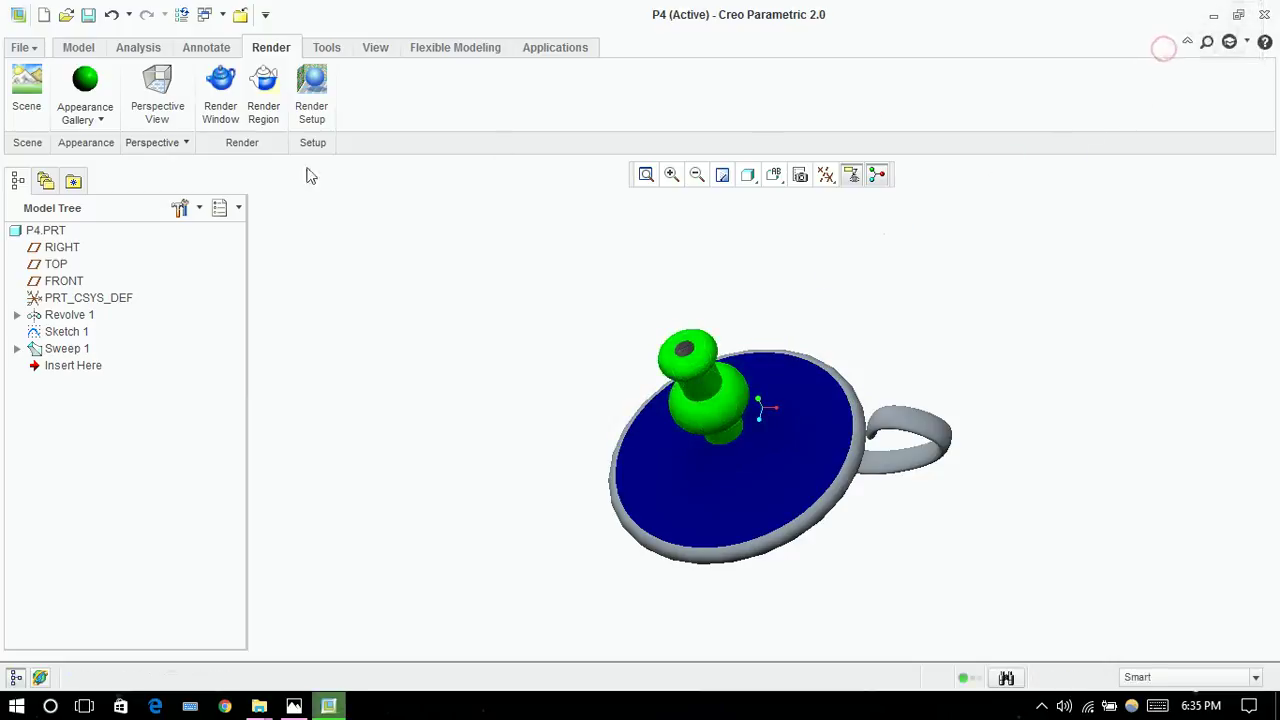
Step: Pick yellow from the Appearance Gallery and apply it to the base rim and looped handle surfaces
click(93, 119)
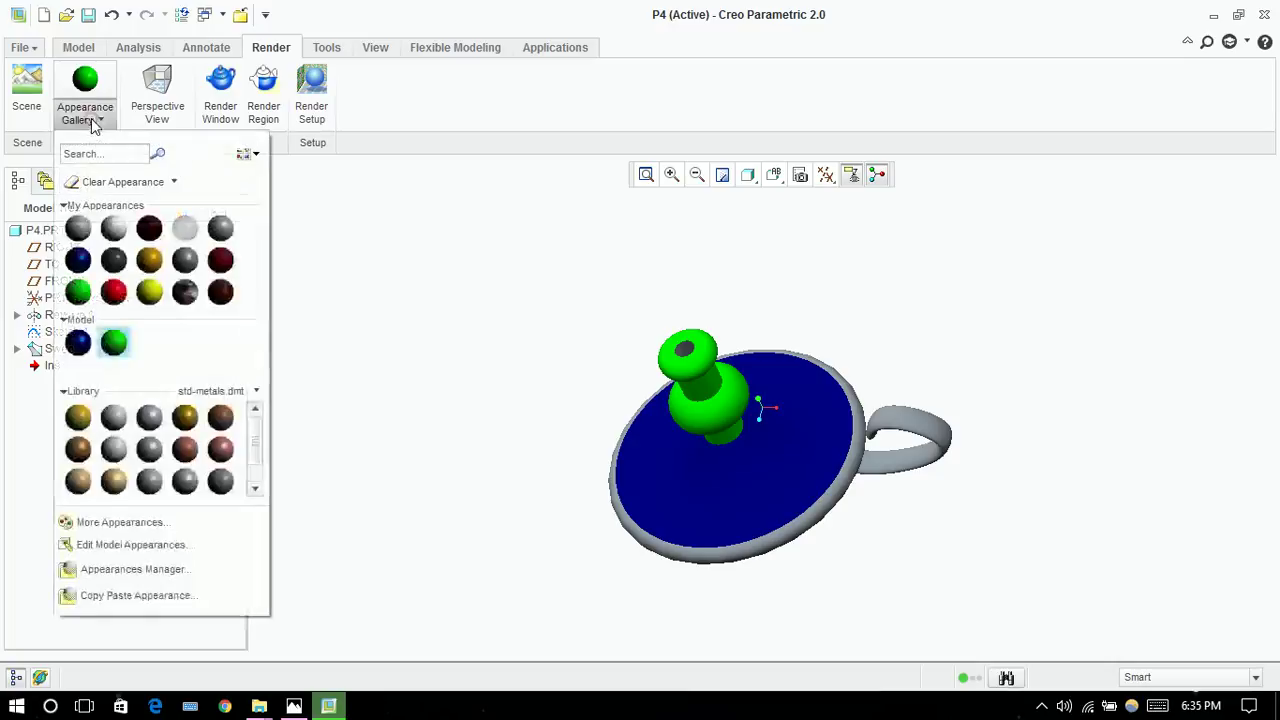
click(149, 291)
click(846, 471)
ctrl+click(858, 458)
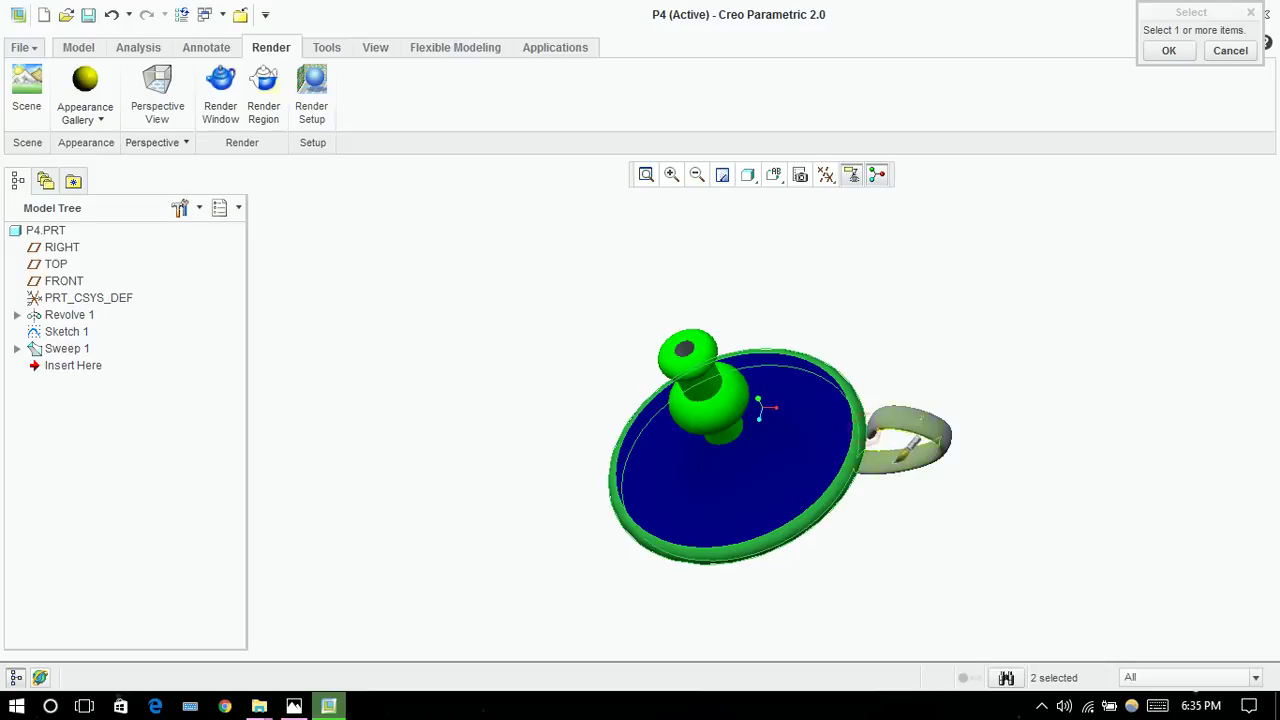
ctrl+click(900, 458)
ctrl+click(922, 420)
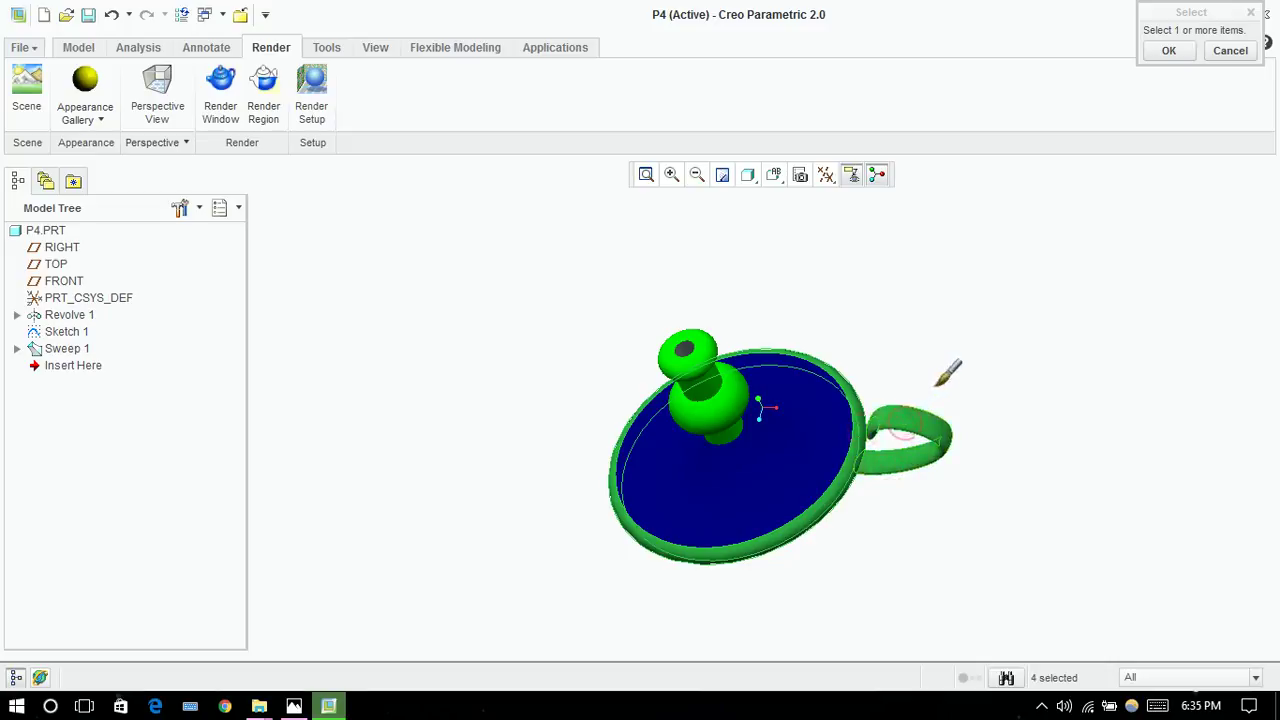
click(1168, 51)
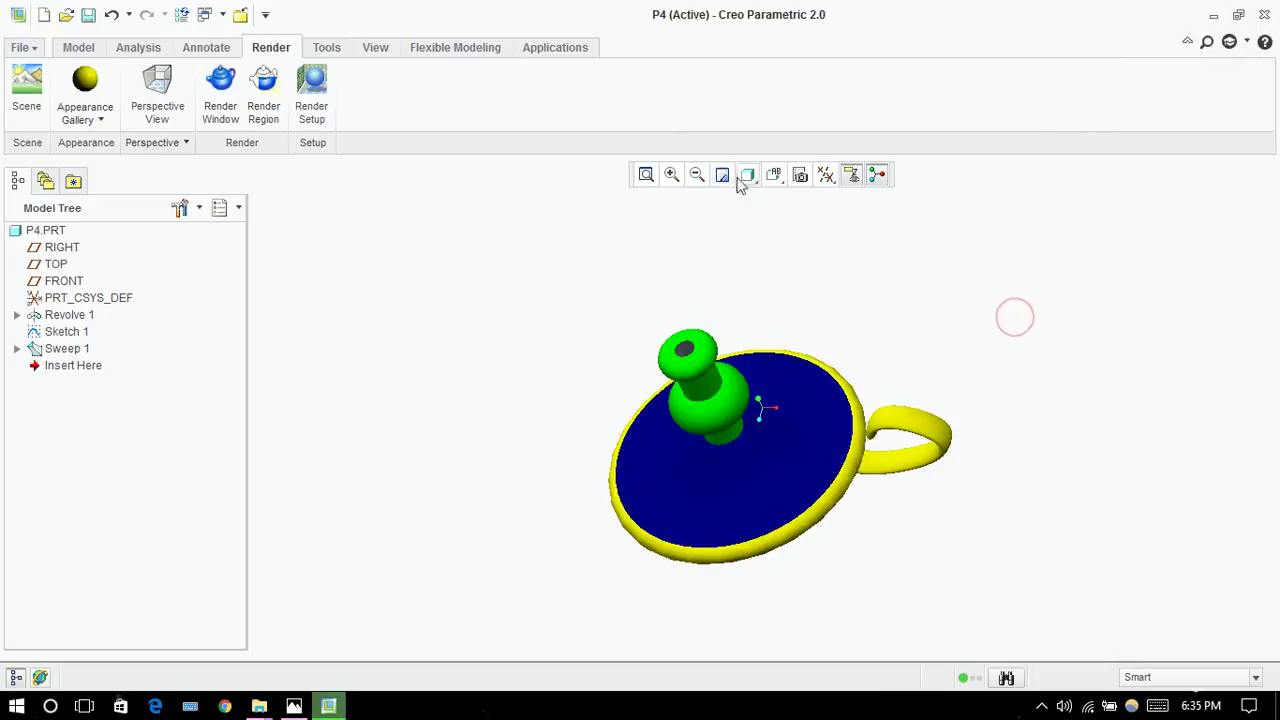
Step: Cycle through the BOTTOM, FRONT and TOP saved views, ending on FRONT, then return to the Model tab
click(770, 176)
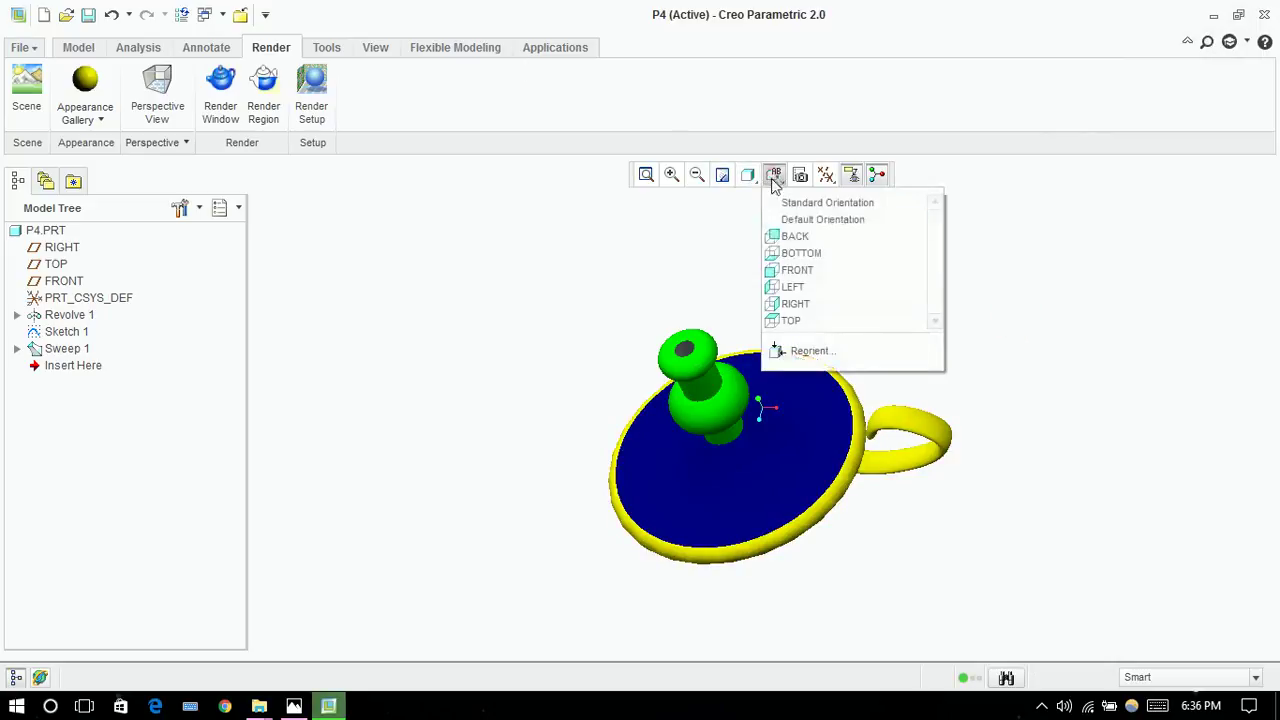
click(776, 252)
click(774, 175)
click(776, 270)
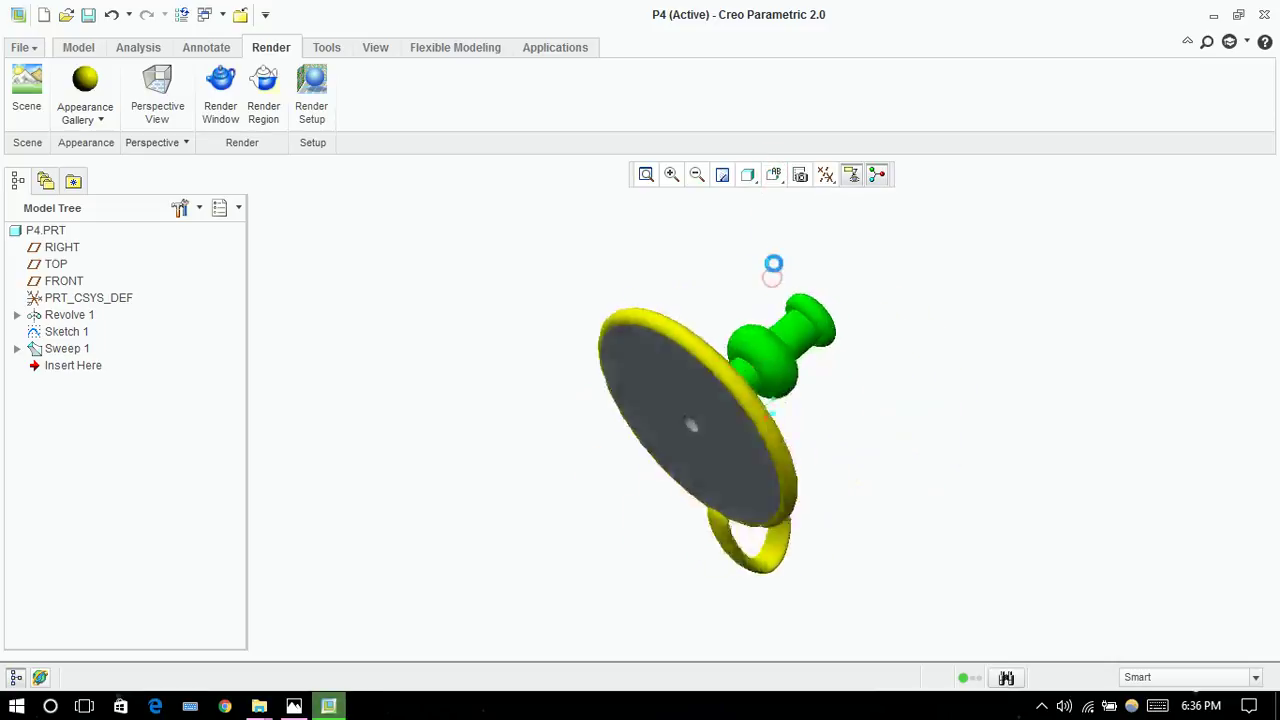
click(781, 175)
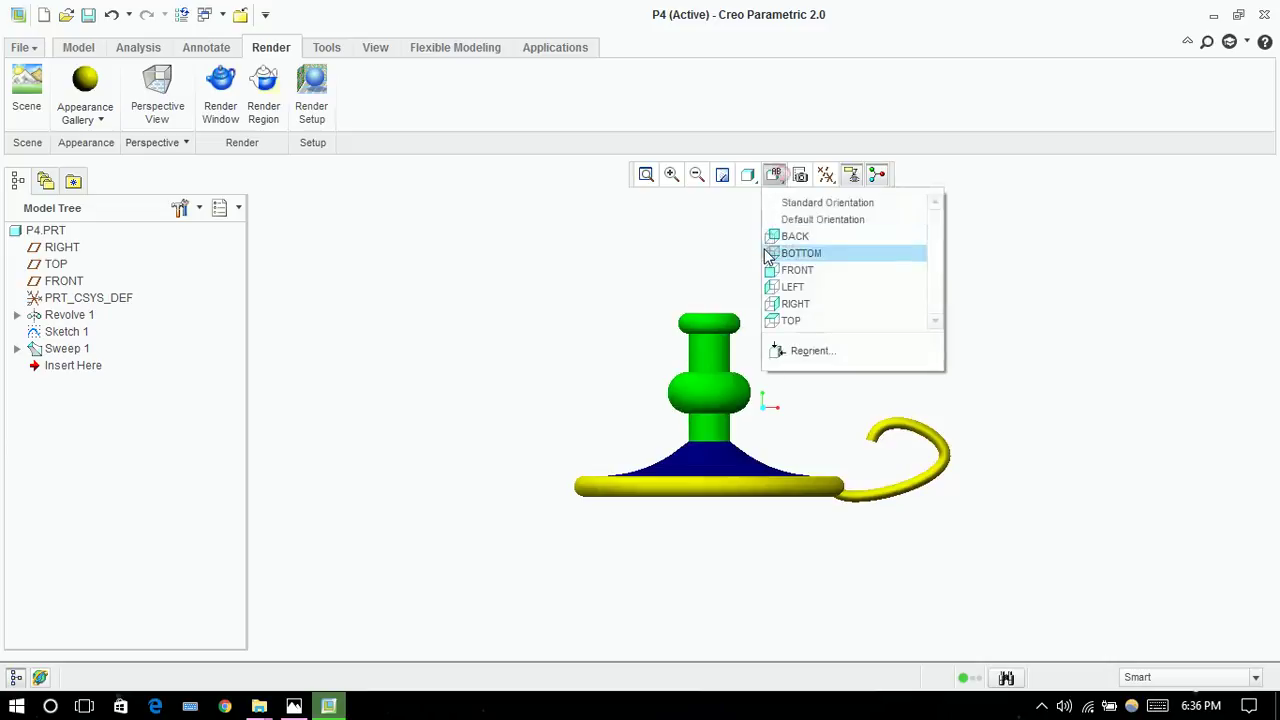
click(784, 318)
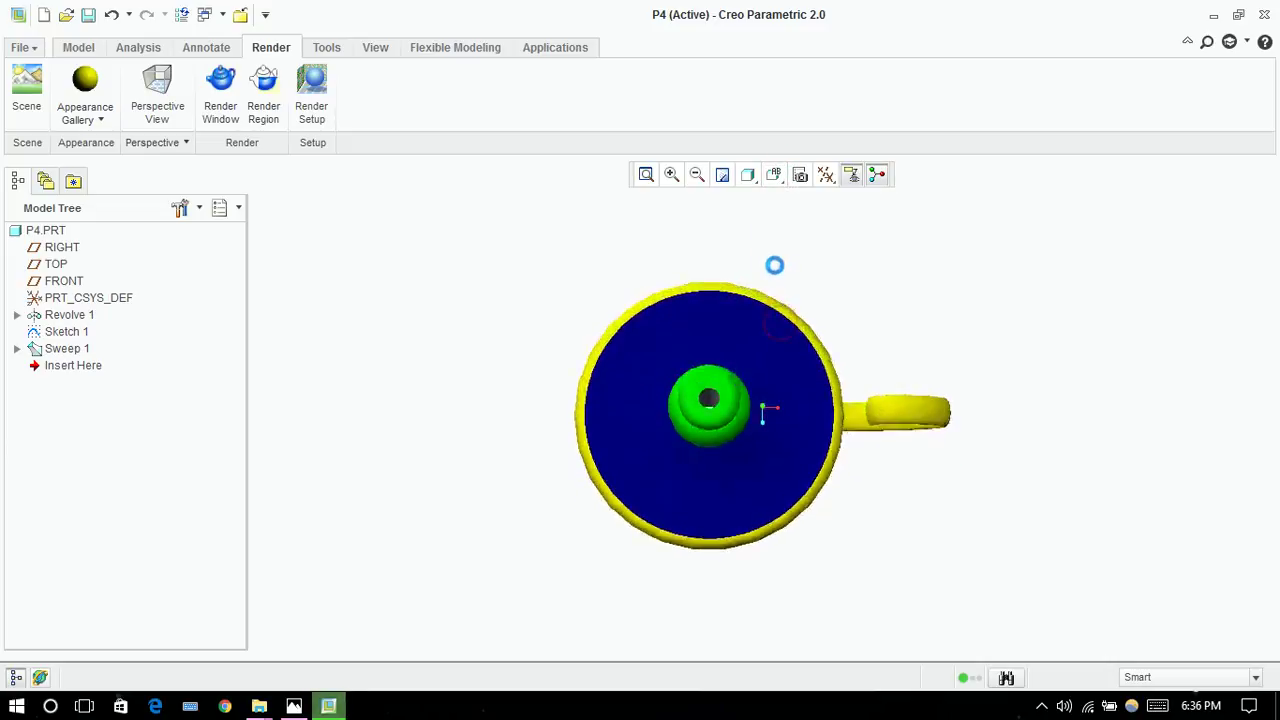
click(778, 177)
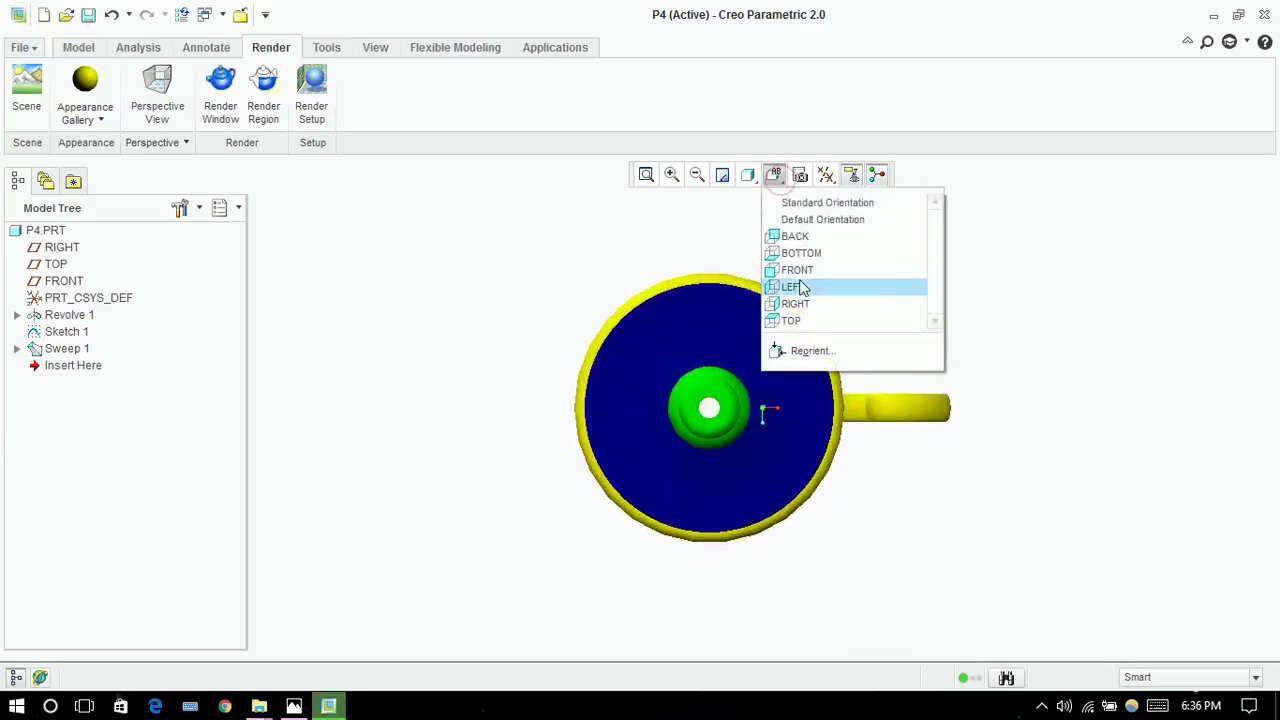
click(801, 268)
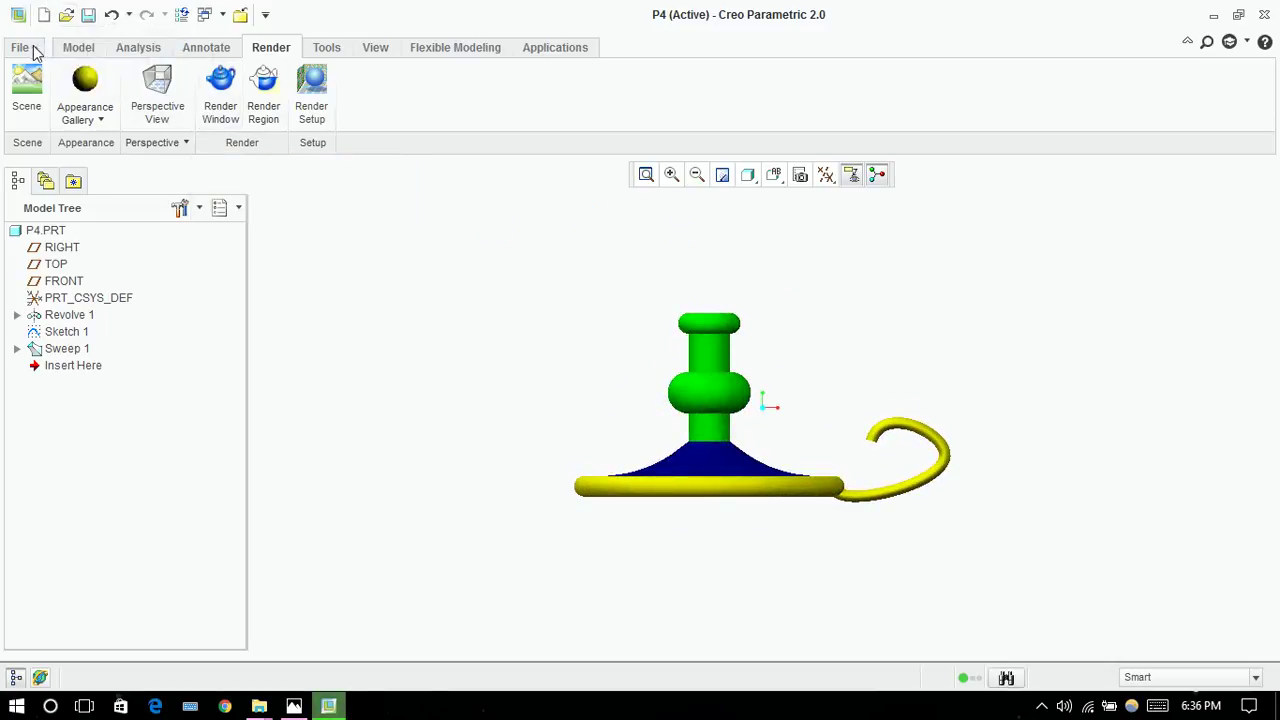
click(78, 47)
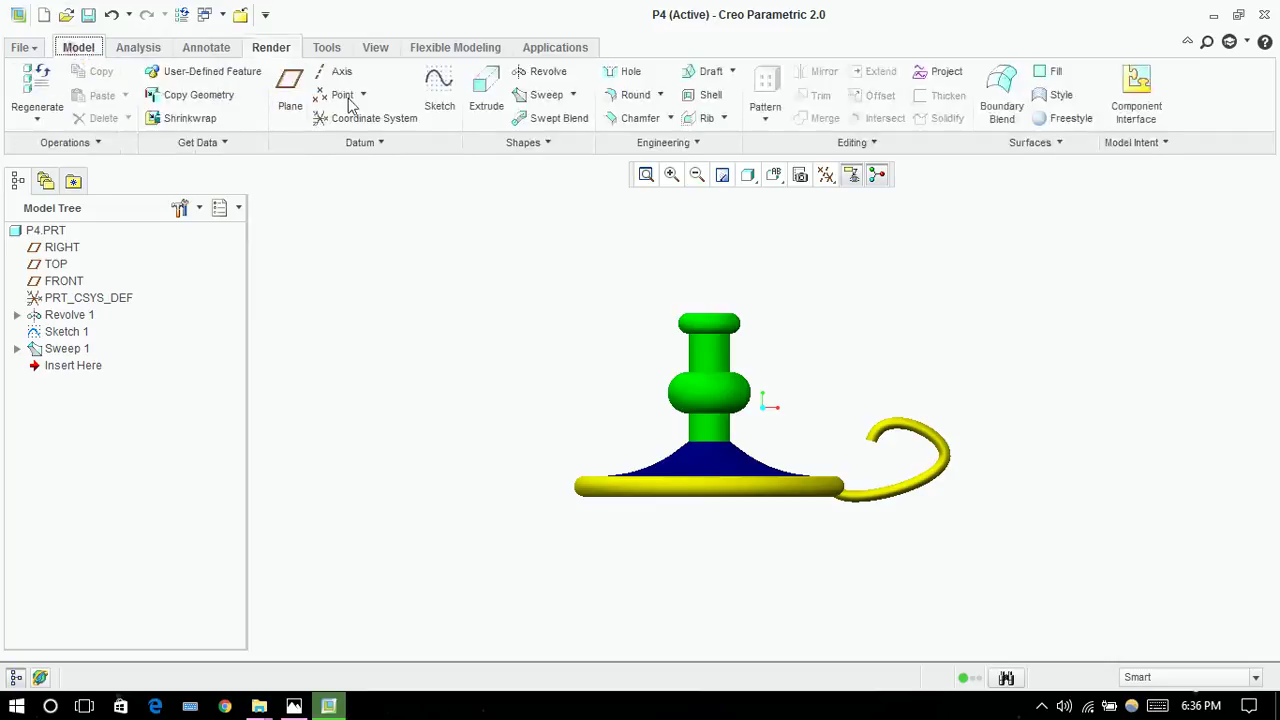
Step: Switch to Shading With Reflections, tilt the view toward the top, and save part P4
click(747, 180)
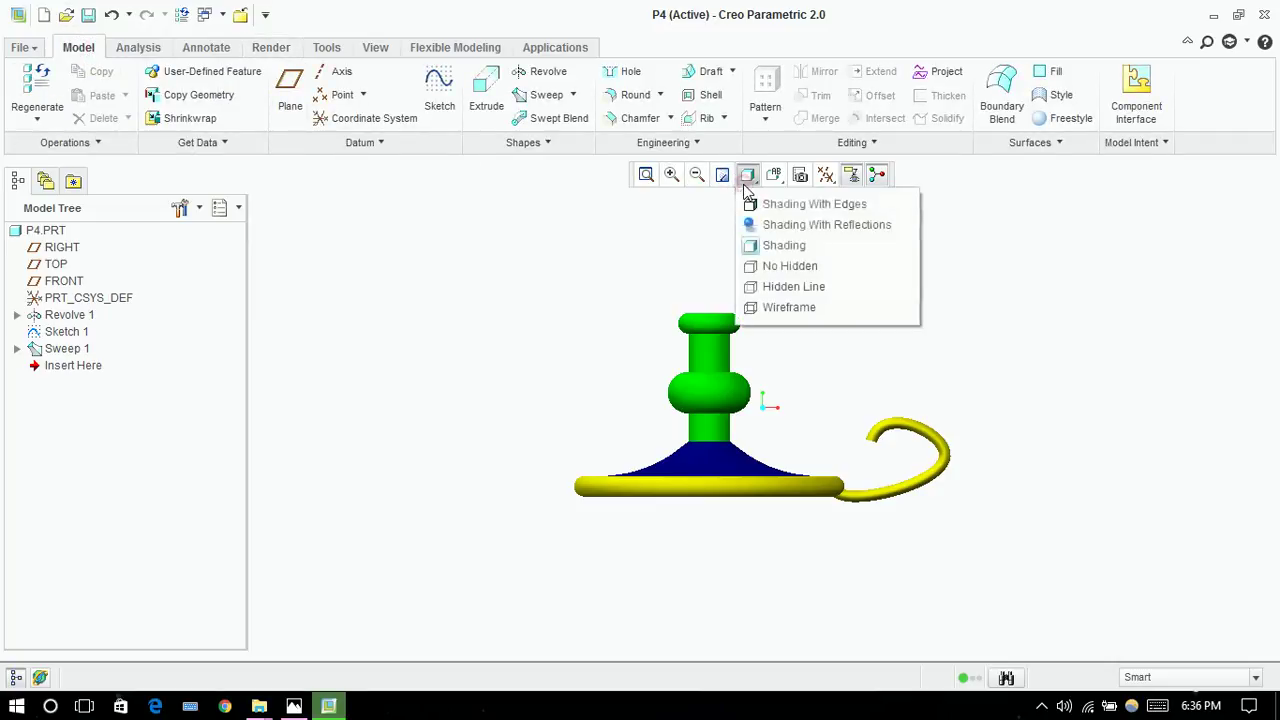
click(805, 226)
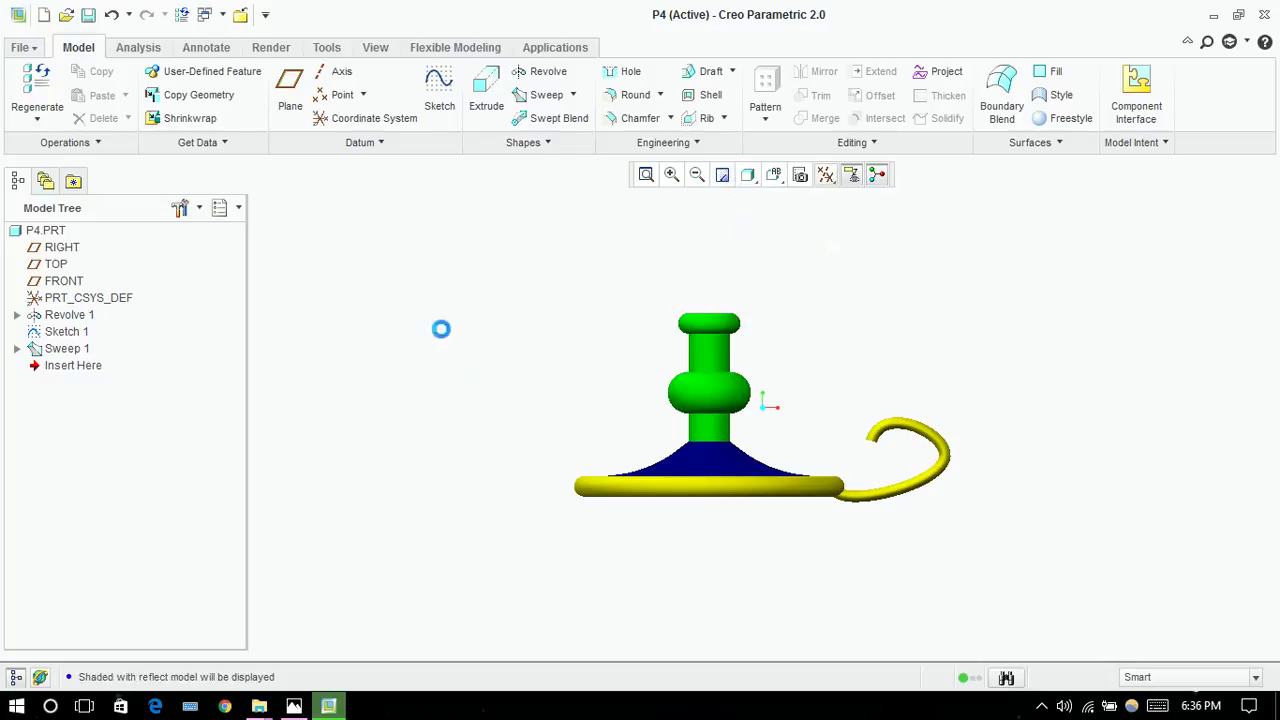
middle_drag(486, 330, 478, 362)
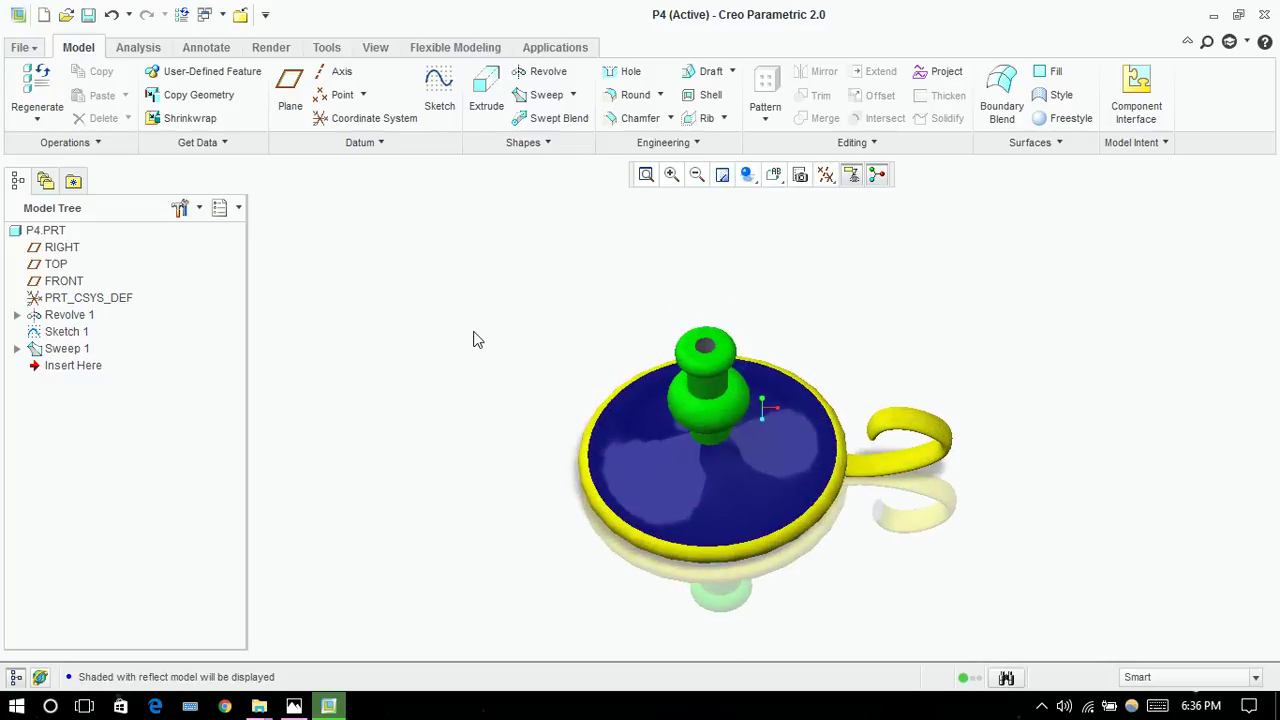
click(88, 16)
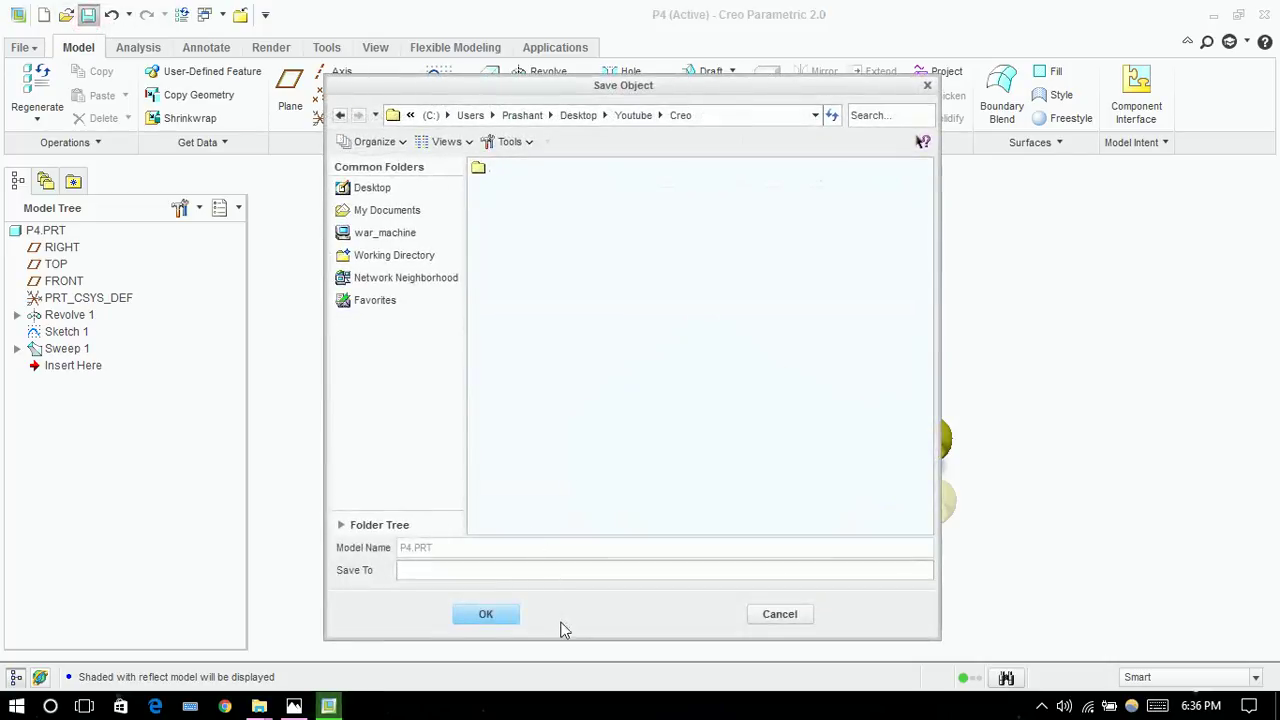
click(486, 616)
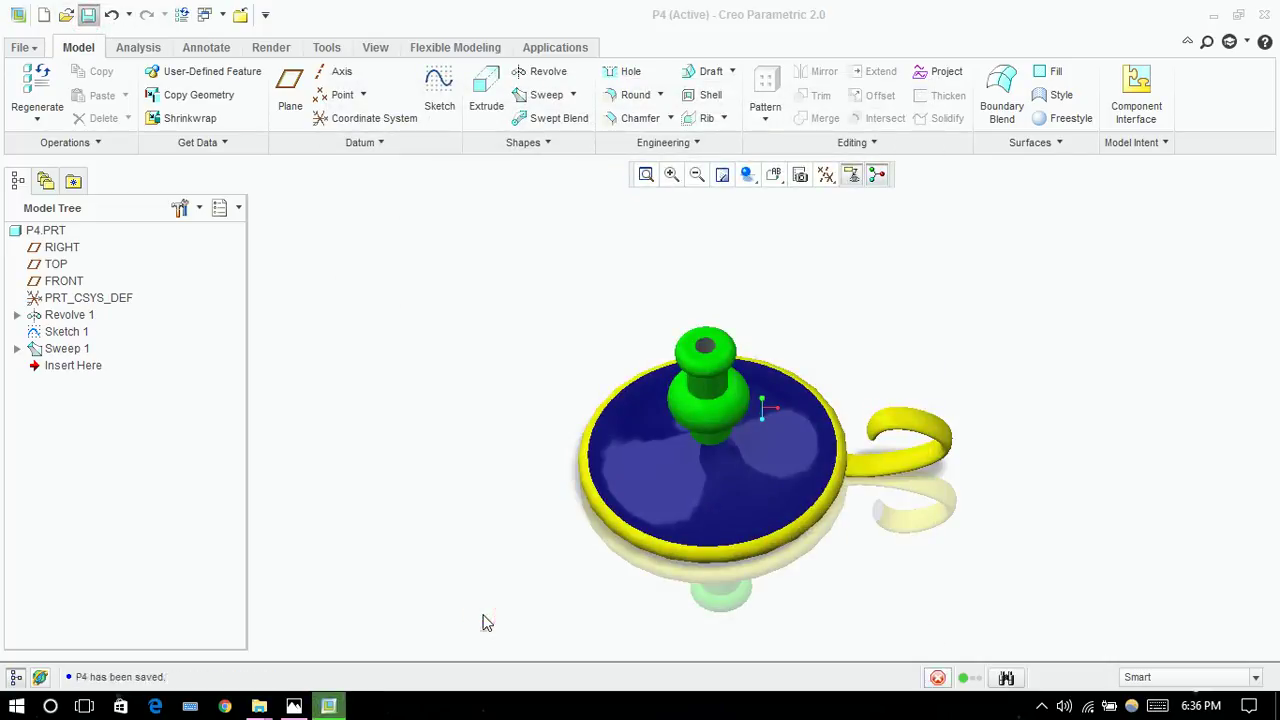